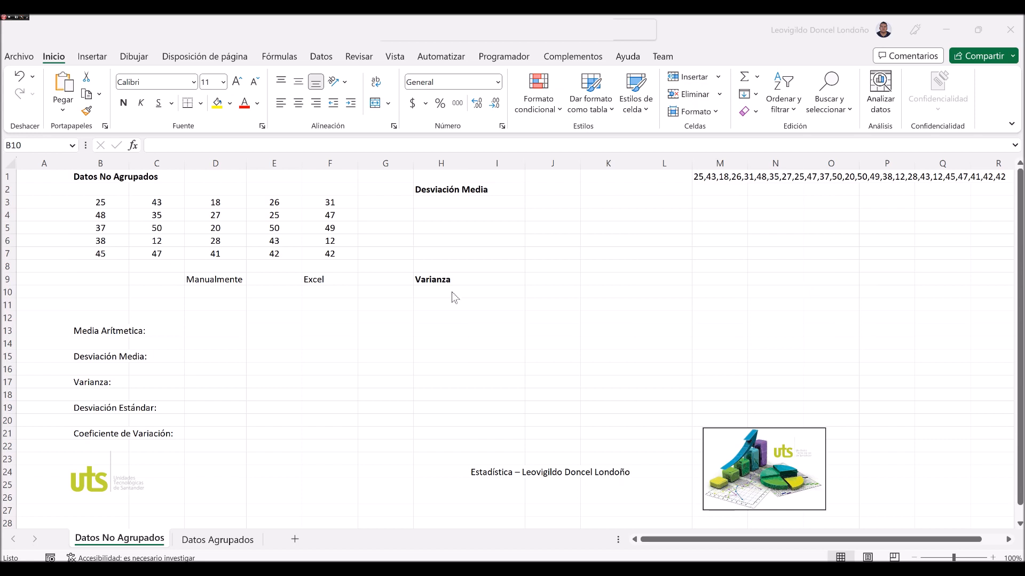
Calculate the mode of the ungrouped data B3:F7 in cell B10 with =MODA(B3:F7).
click(98, 203)
drag(233, 227, 331, 255)
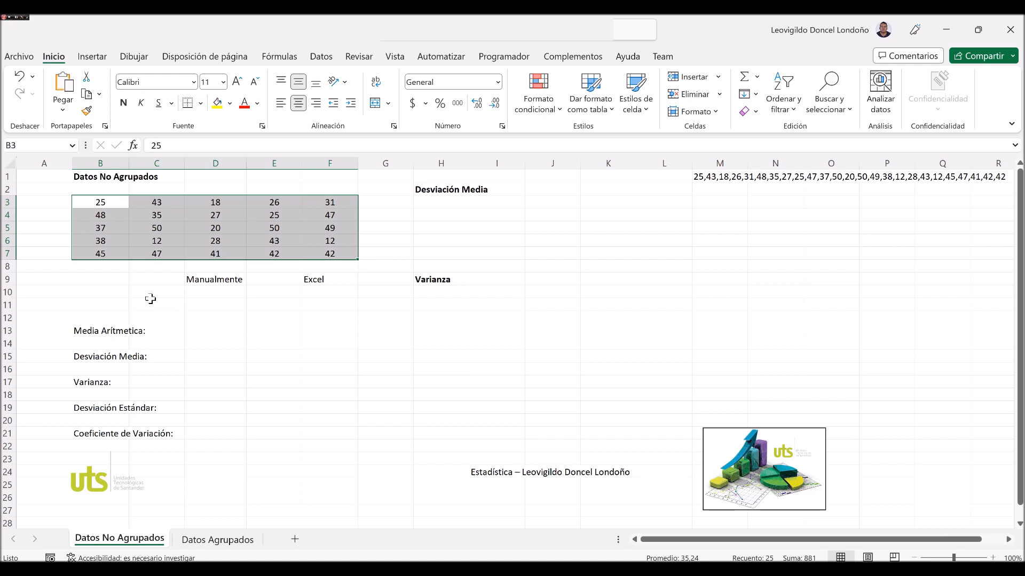
click(103, 295)
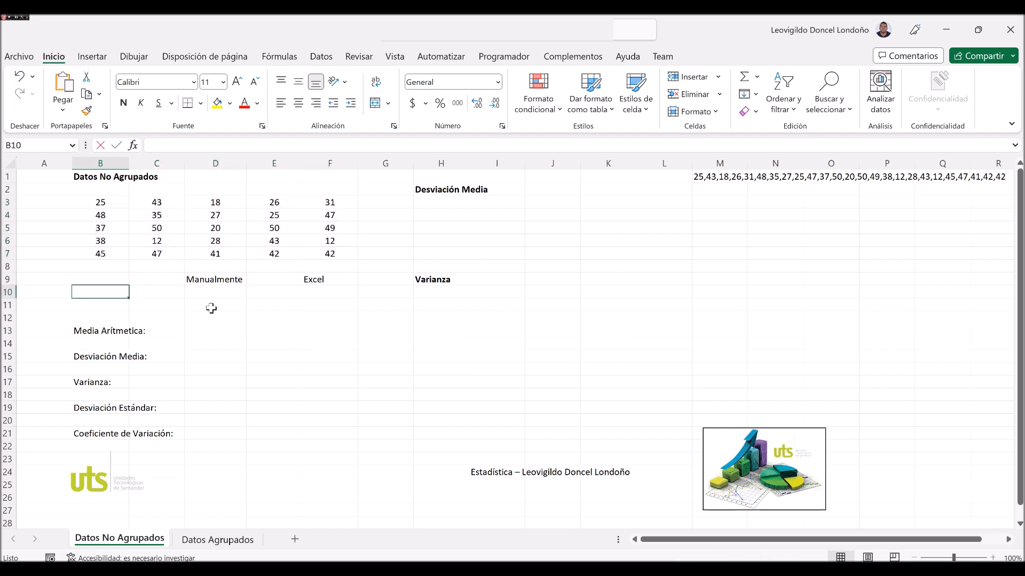
text(=moda()
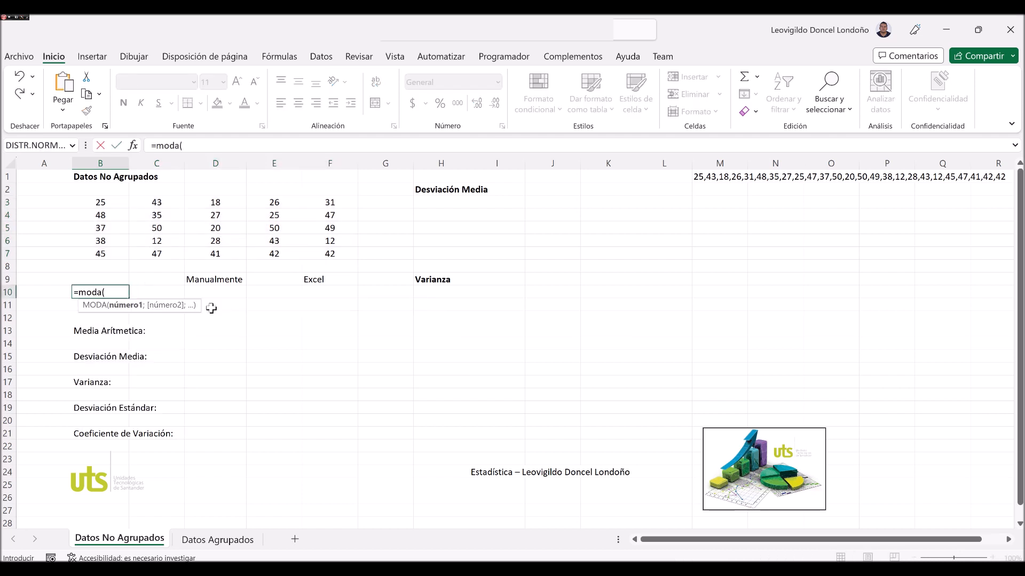
key(Up)
key(Up)
key(Up)
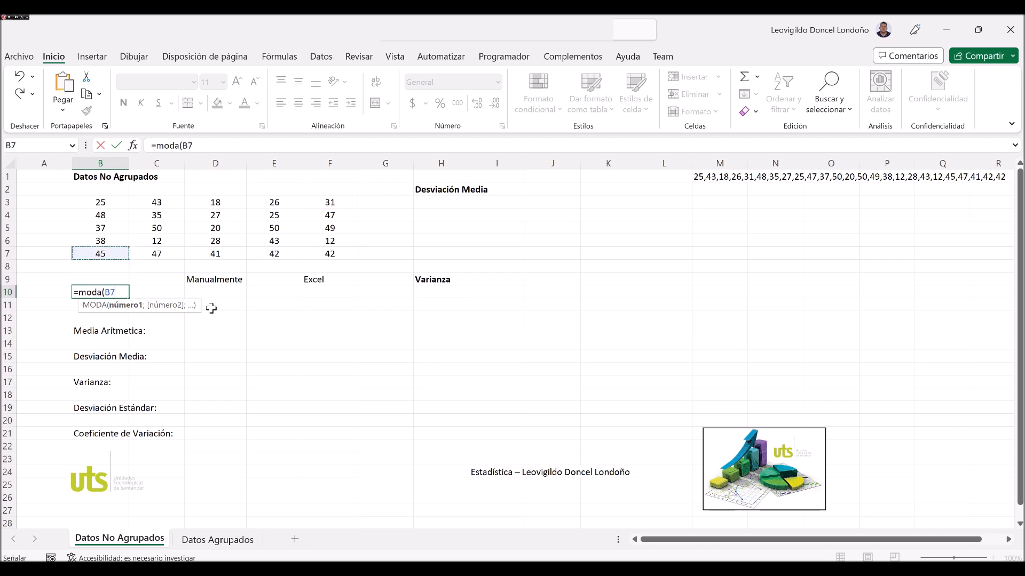
key(shift+Right)
key(shift+Right)
key(shift+Right)
key(shift+Right)
key(shift+Right)
key(shift+Left)
key(shift+Up)
key(shift+Up)
key(shift+Up)
key(shift+Up)
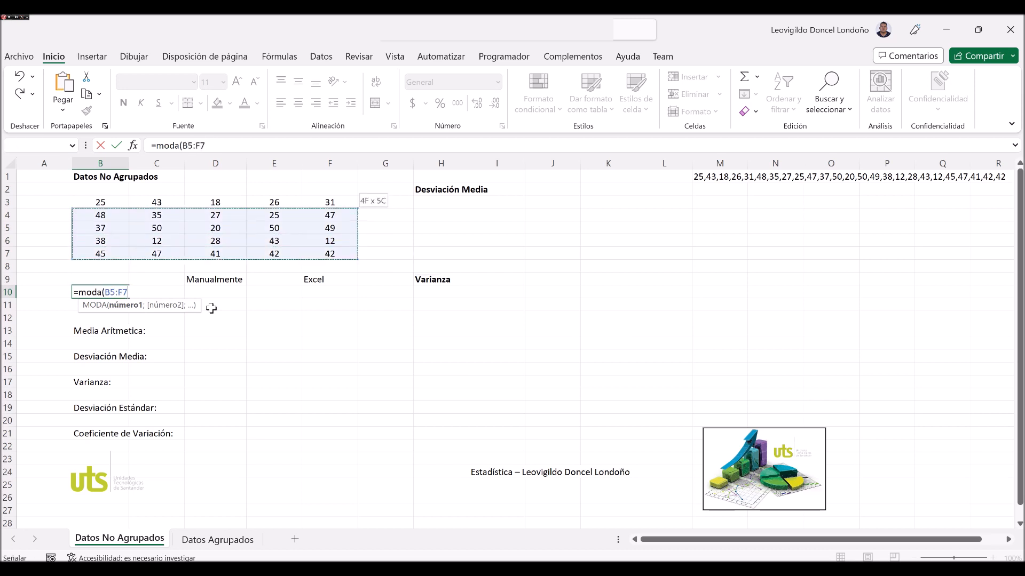
text())
key(Return)
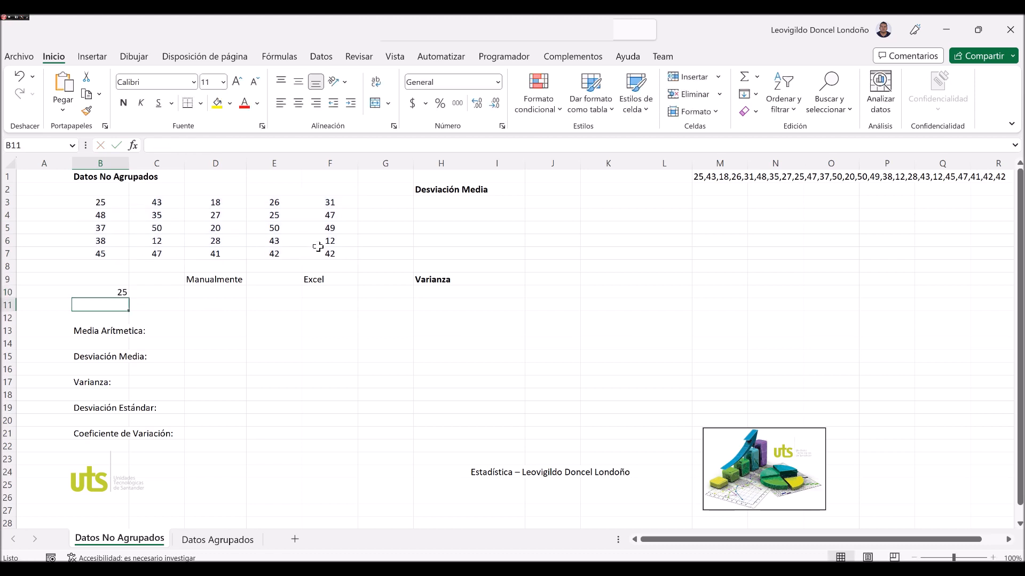
click(116, 293)
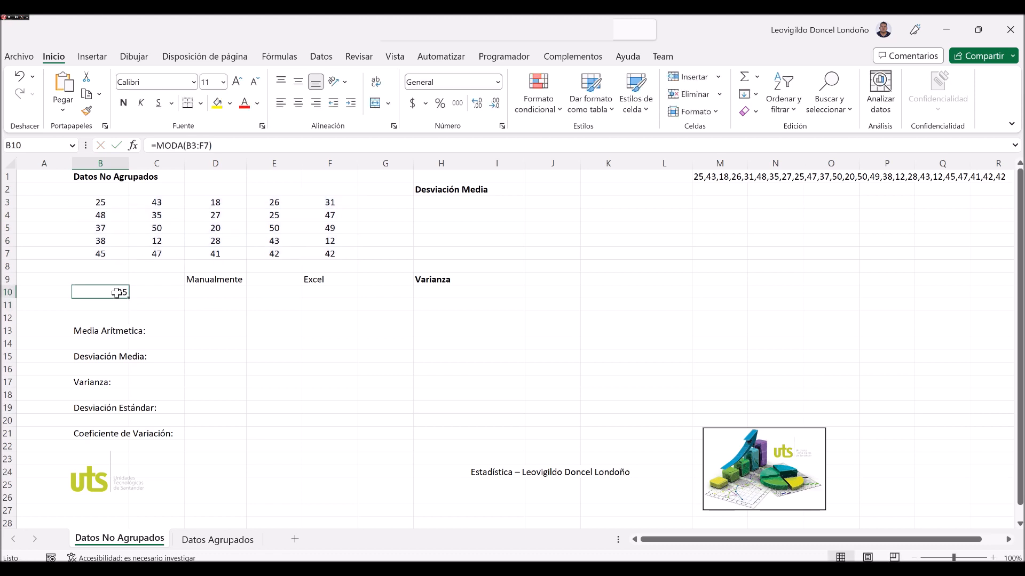
List every mode of the data from cell K6 downward with =MODA.VARIOS(B3:F7).
click(602, 241)
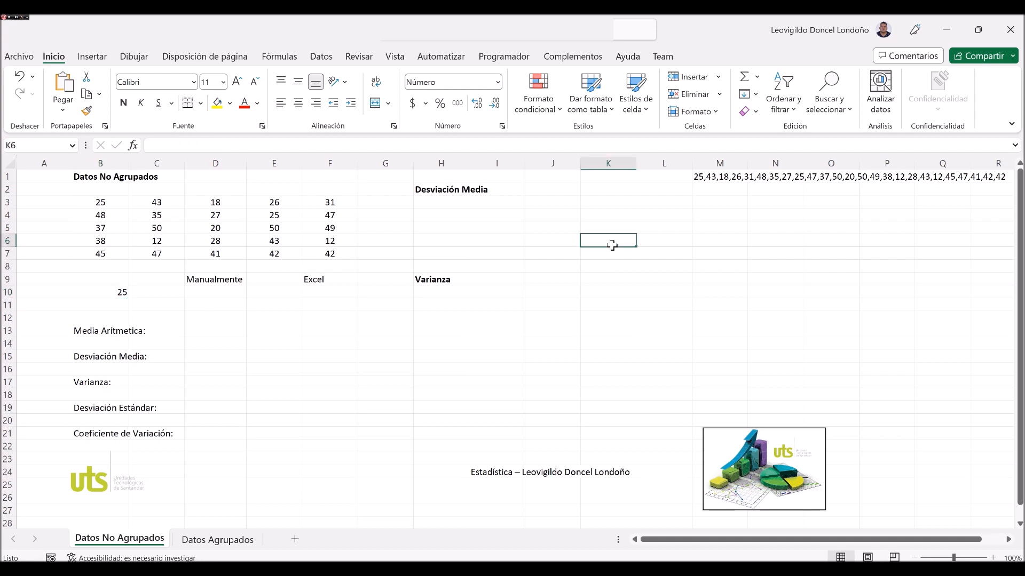
text(=mo)
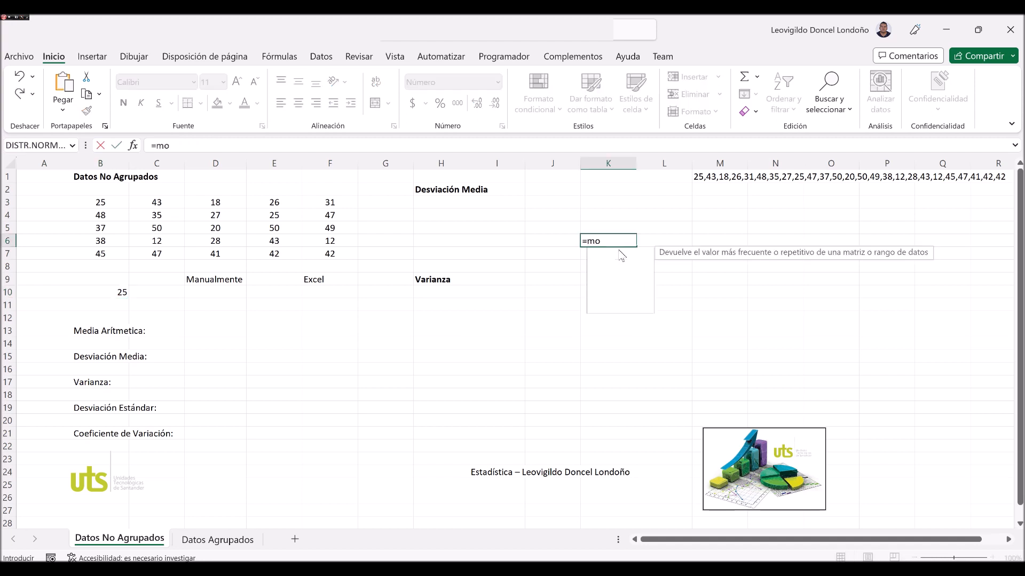
text(da.v)
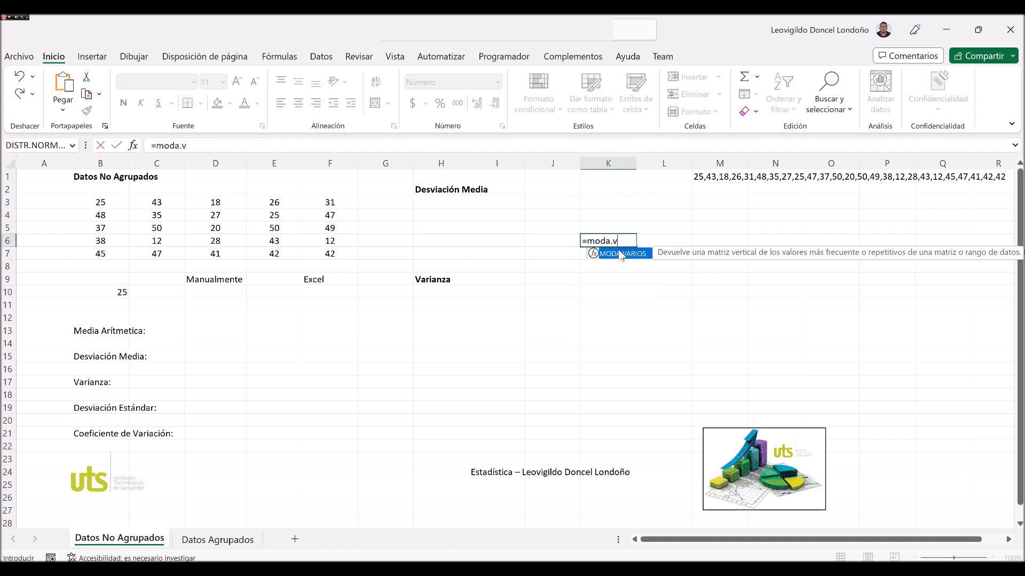
text(arios()
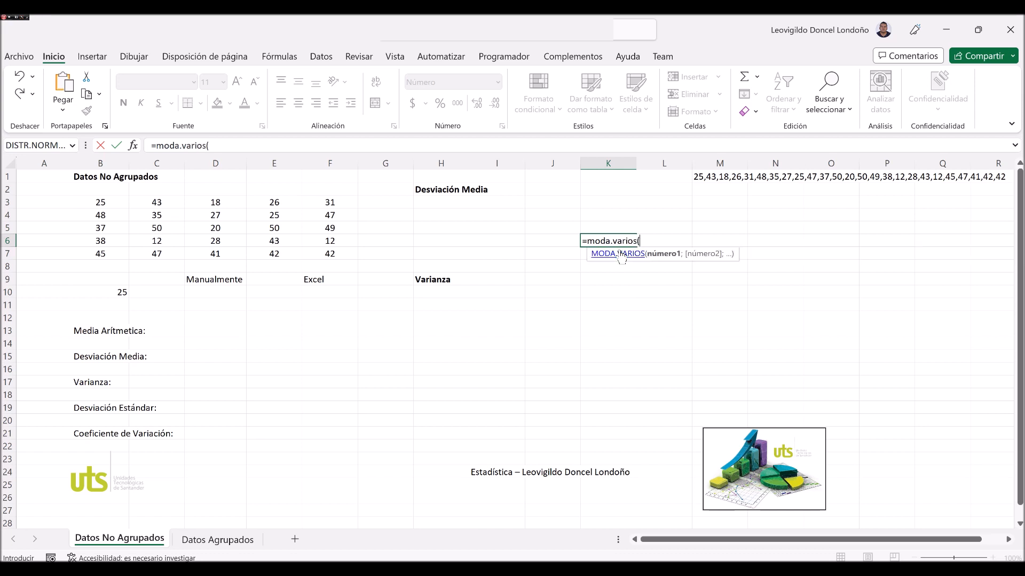
key(Left)
key(Left)
key(Left)
key(Left)
key(Left)
key(Down)
key(shift+Left)
key(shift+Left)
key(shift+Left)
key(shift+Left)
key(shift+Up)
key(shift+Up)
key(shift+Up)
key(shift+Up)
key(Return)
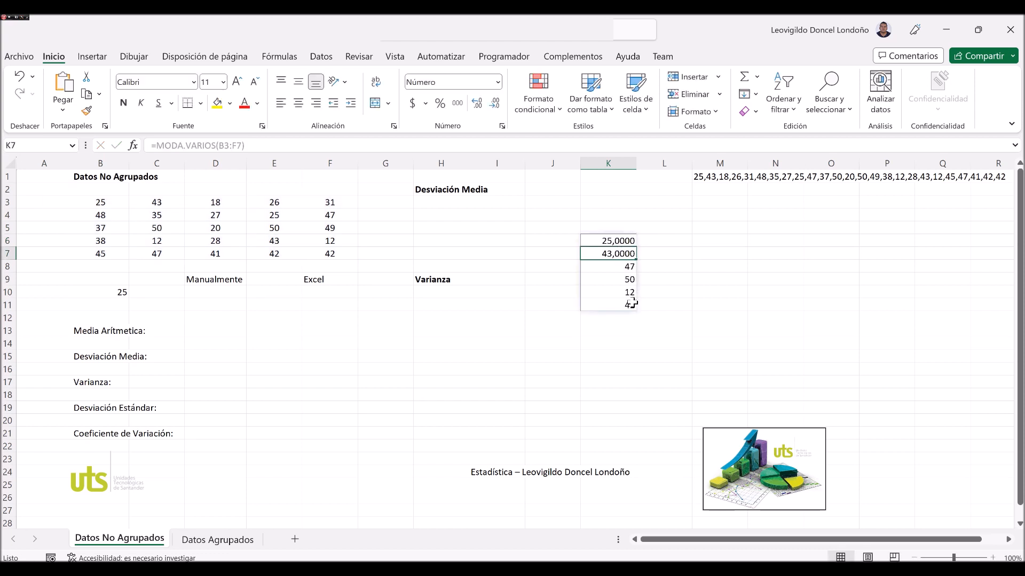
key(Down)
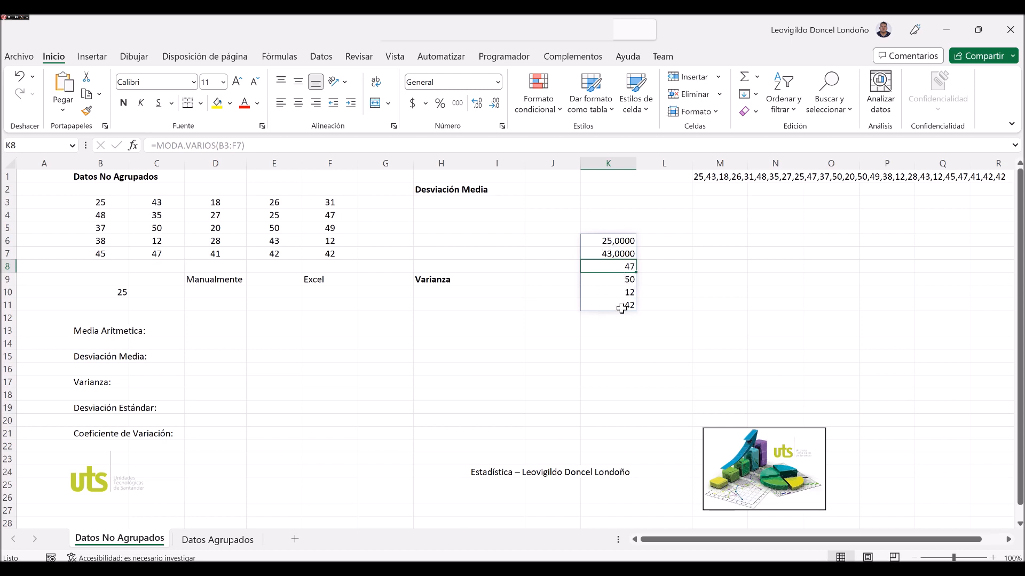
Count how often the first listed mode occurs by entering =CONTAR.SI(B3:F7;K6) in cell L6.
click(652, 241)
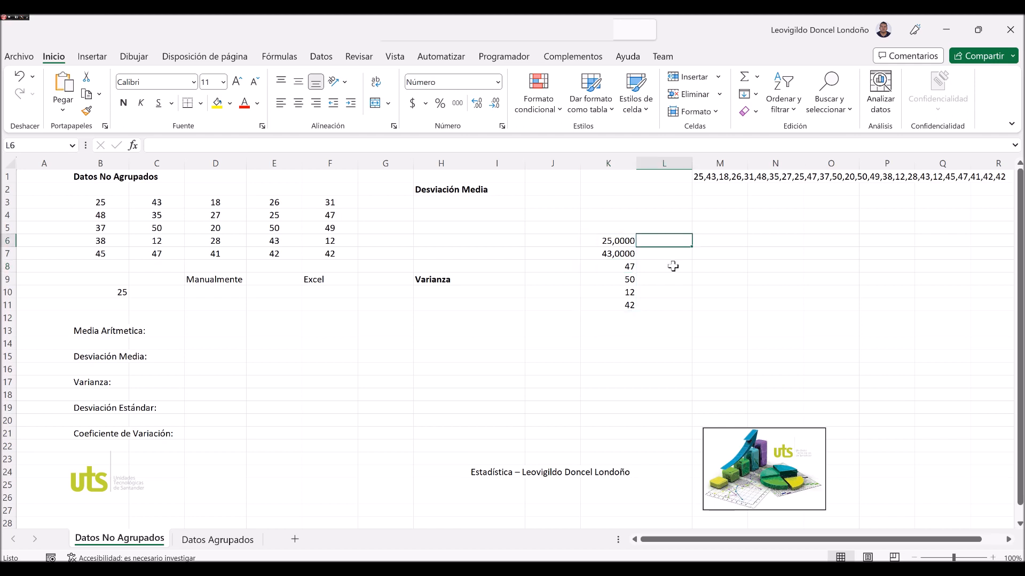
text(=contar.si()
key(Left)
key(Left)
key(Left)
key(Left)
key(Left)
key(Left)
key(Left)
key(Down)
key(Right)
key(shift+Left)
key(shift+Left)
key(shift+Left)
key(shift+Left)
key(shift+Up)
key(shift+Up)
key(shift+Up)
key(shift+Up)
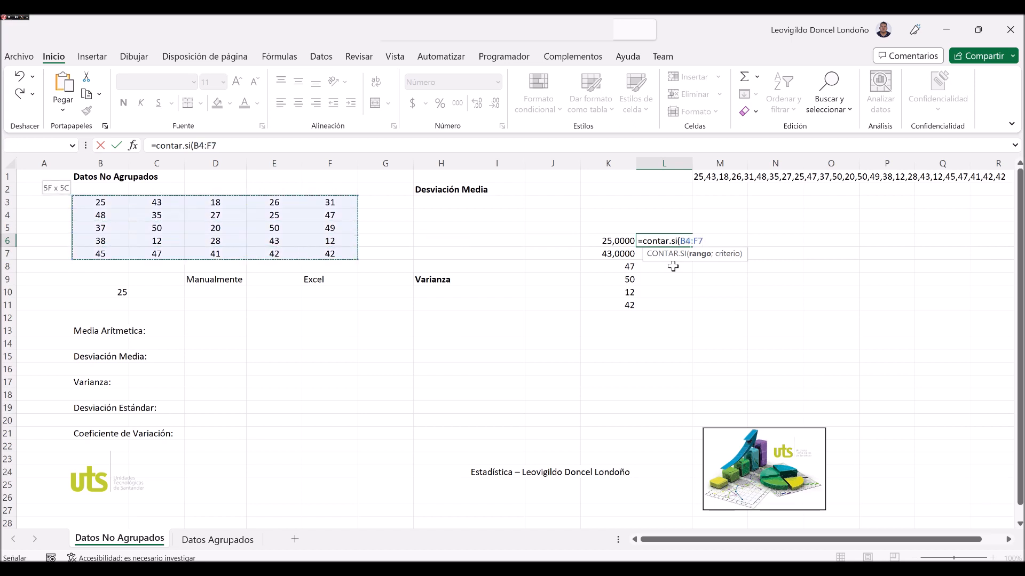
text())
text(;)
key(BackSpace)
key(BackSpace)
text(;)
key(Left)
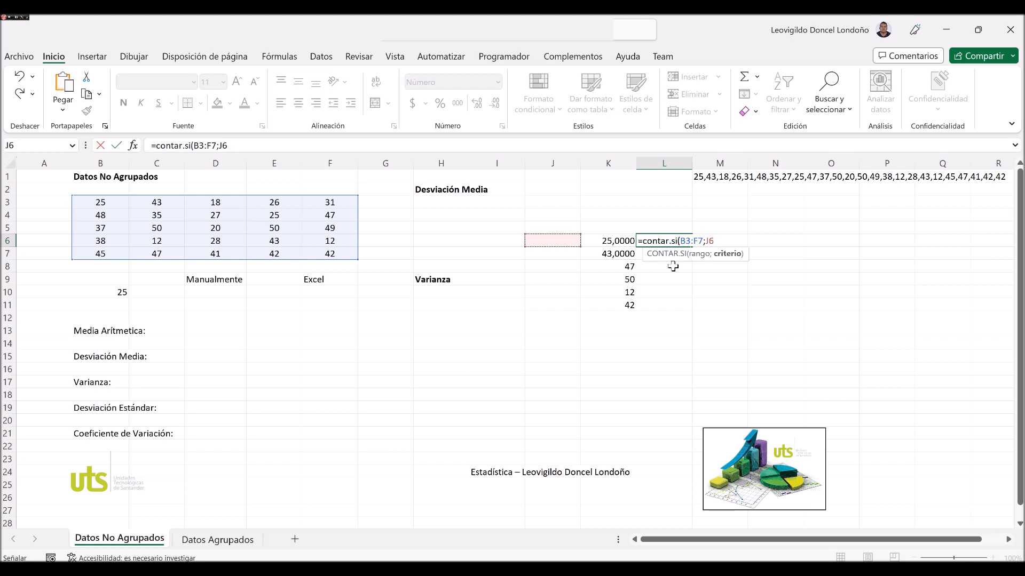
key(Return)
key(Up)
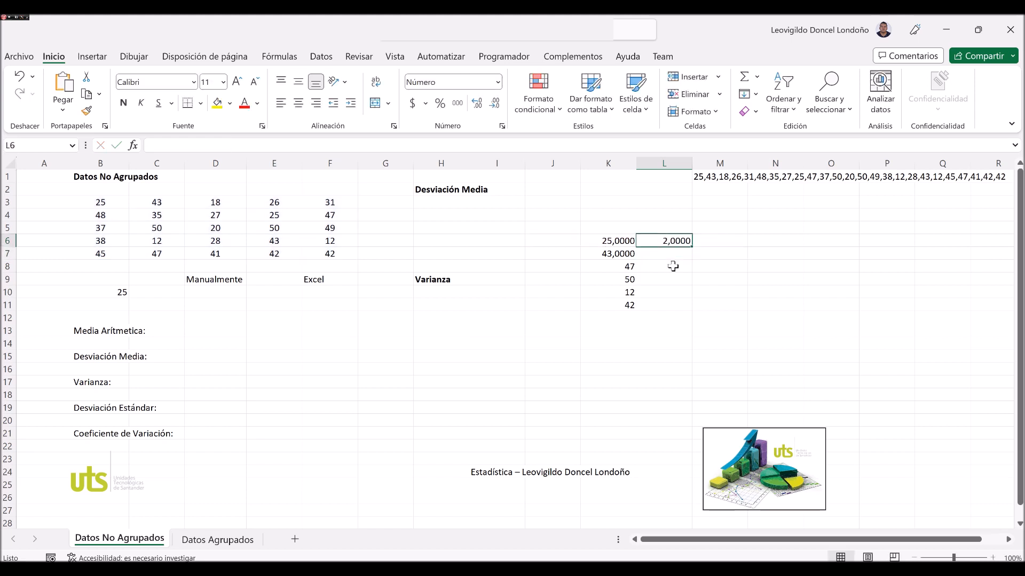
Copy the frequency formula from L6 down through L11, beside the listed modes.
key(ctrl+c)
drag(667, 254, 668, 305)
key(ctrl+v)
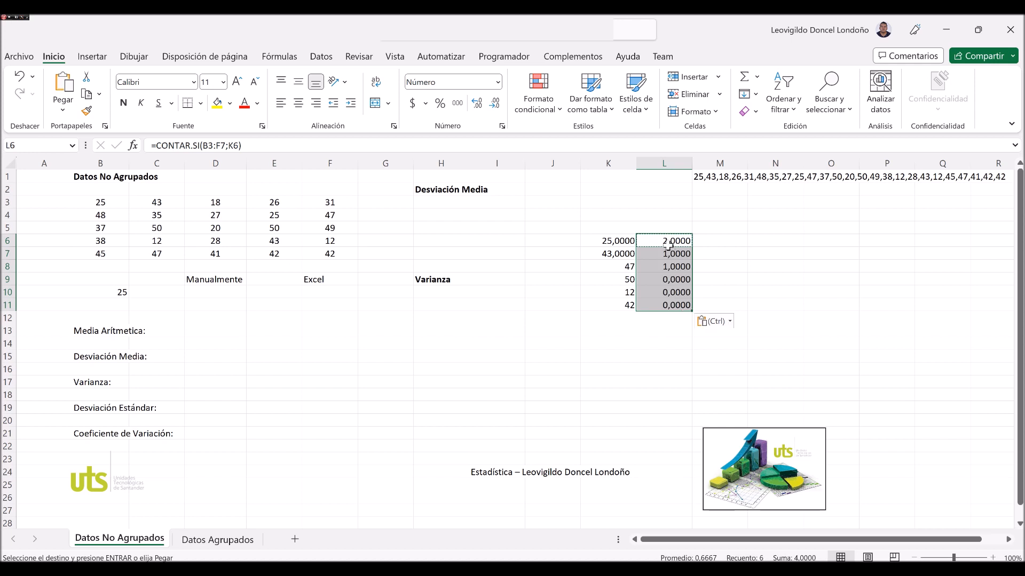
click(622, 242)
click(679, 246)
click(622, 256)
click(684, 255)
click(628, 255)
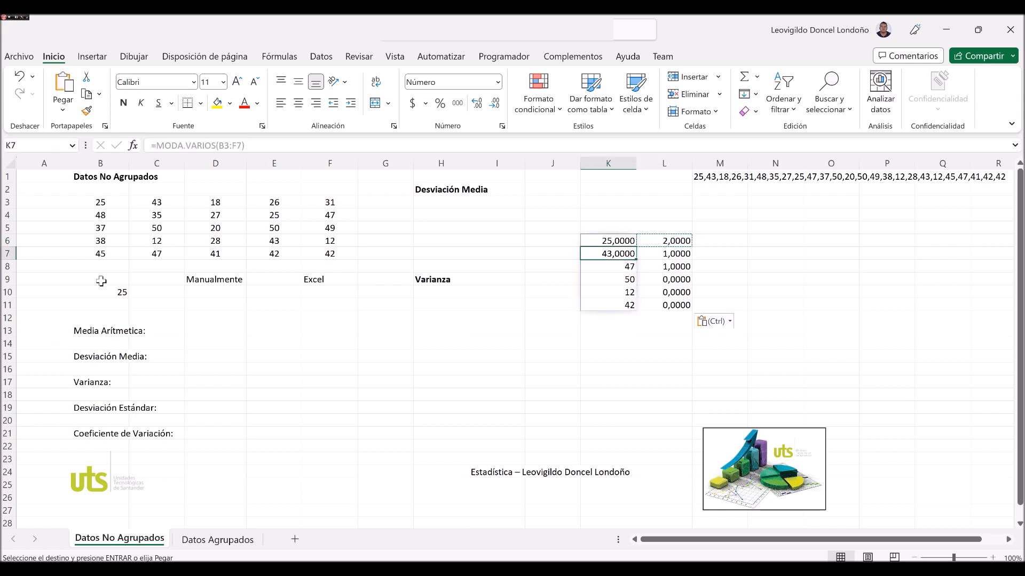
Try the value 43 in data cell F7 and undo the change.
click(153, 231)
key(Down)
key(Down)
key(Right)
key(Right)
key(Right)
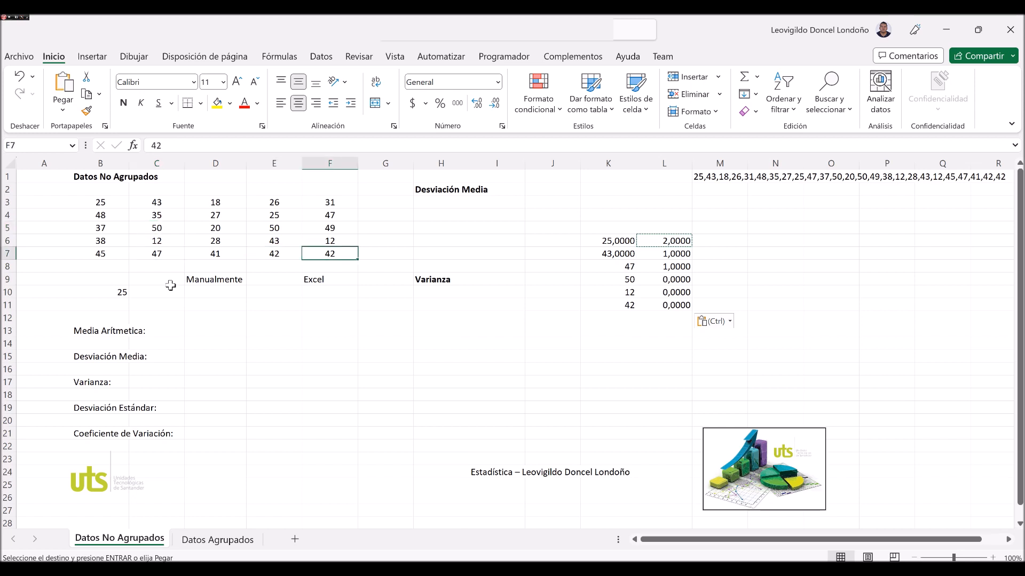
text(43)
key(Return)
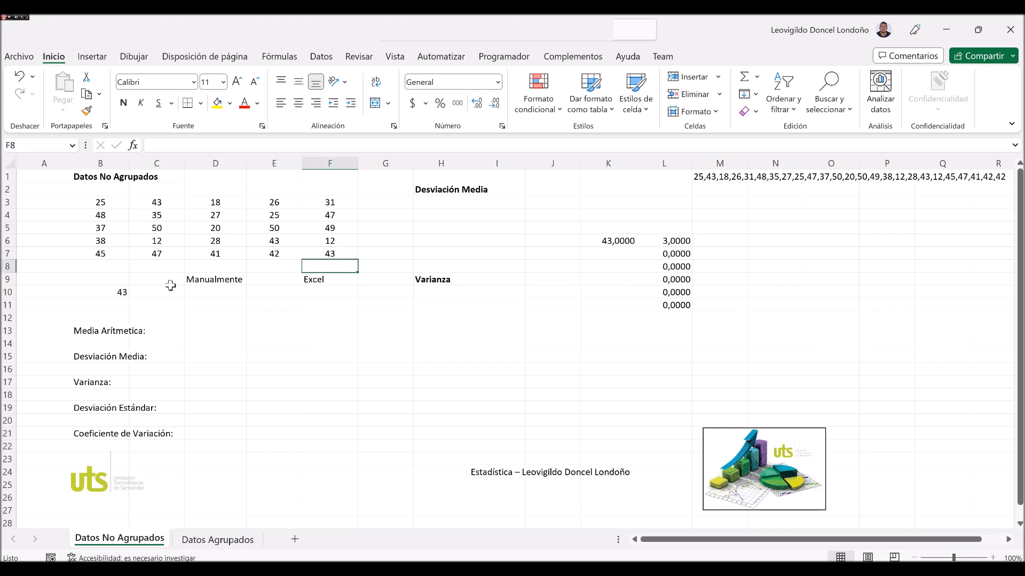
key(Up)
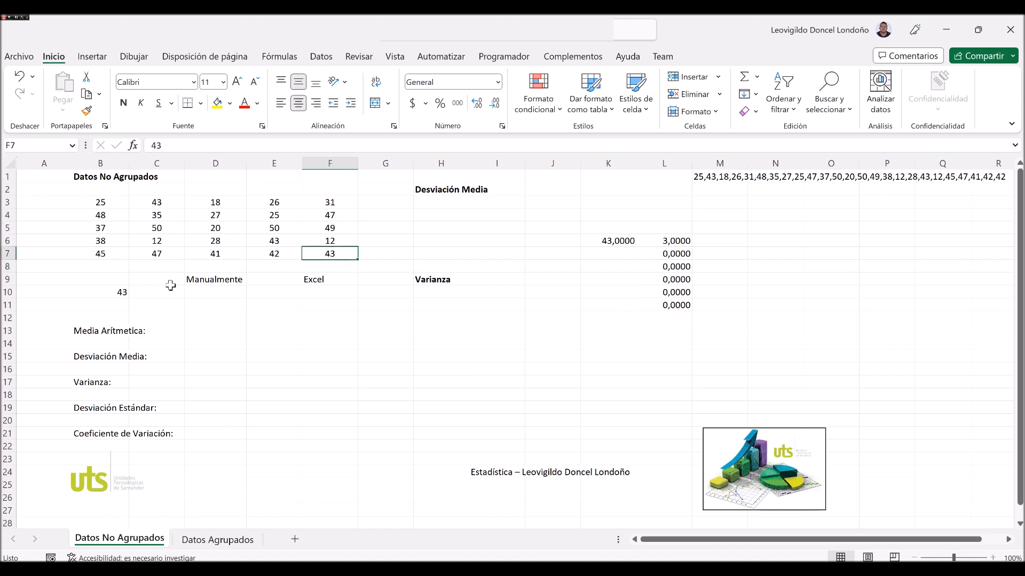
key(ctrl+z)
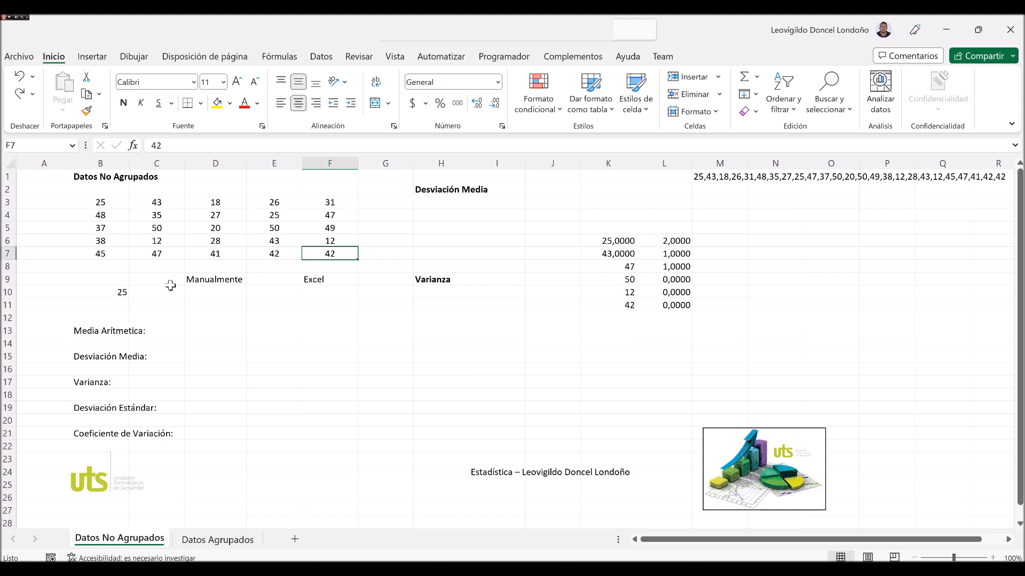
Enter 43 in data cell F7 again.
key(Left)
key(Up)
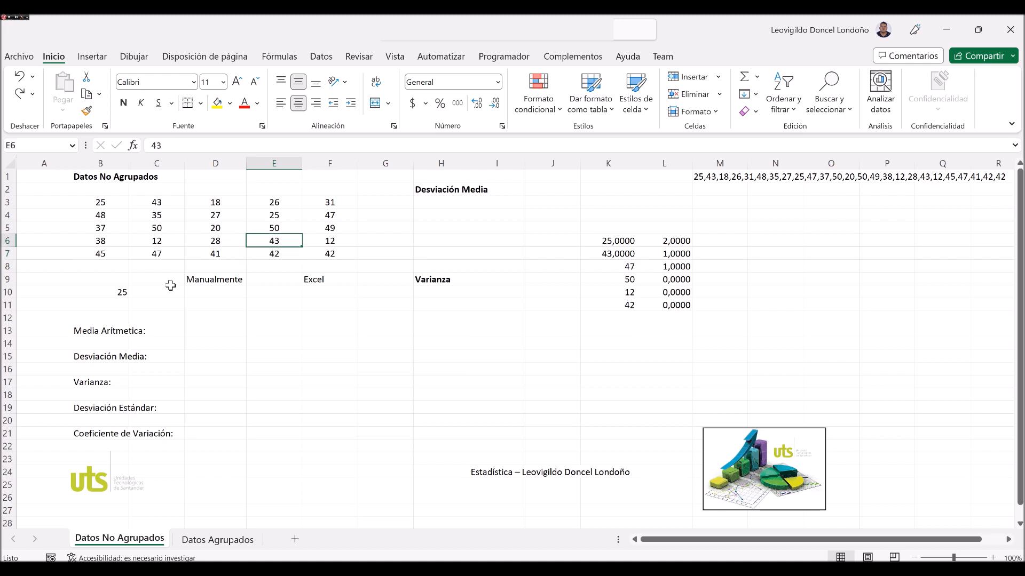
key(Right)
key(Left)
key(Down)
key(Right)
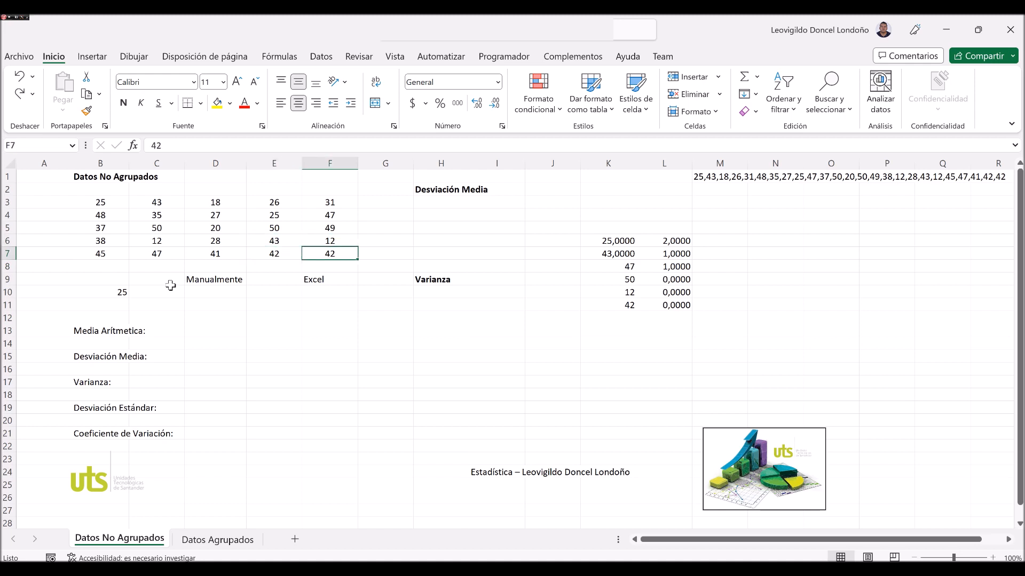
text(43)
key(Left)
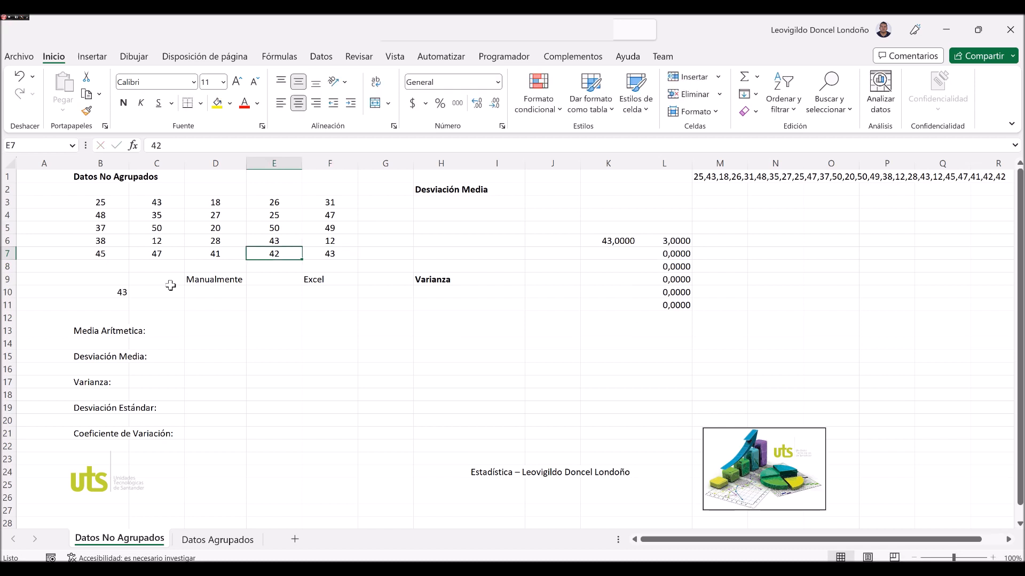
Check the count in L6 and the mode in B10, and undo the F7 entry.
click(683, 240)
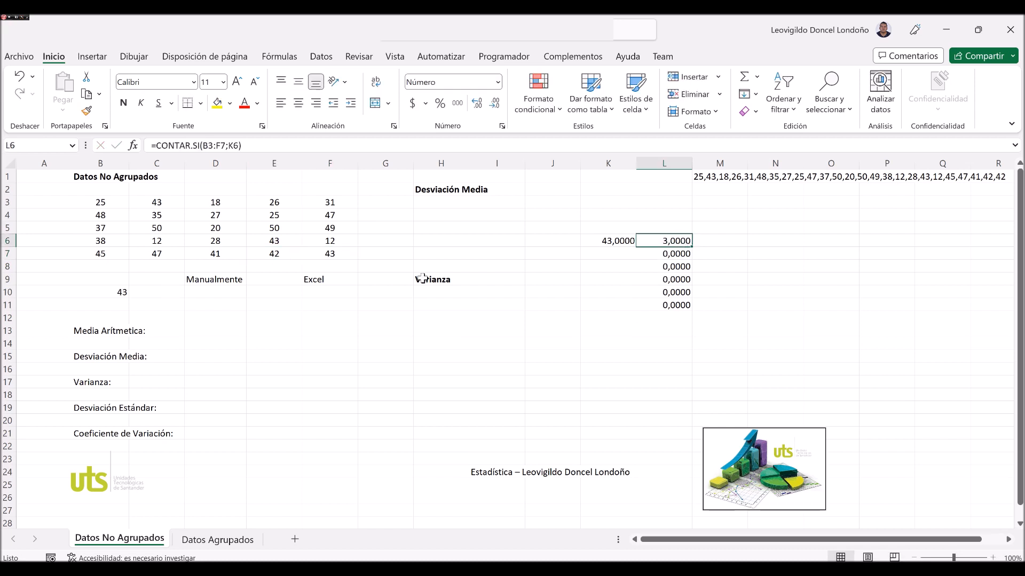
click(118, 291)
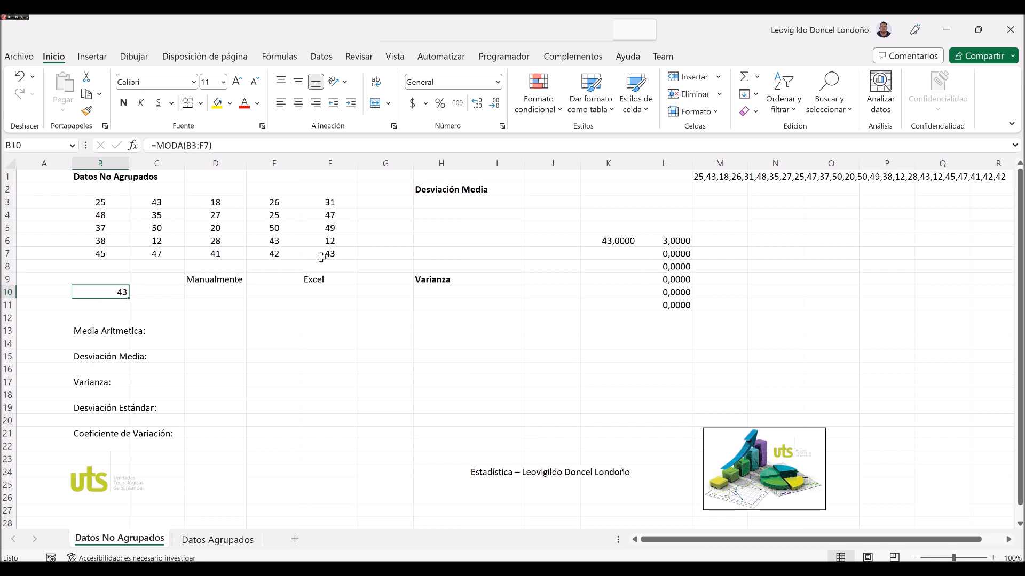
click(299, 268)
key(ctrl+z)
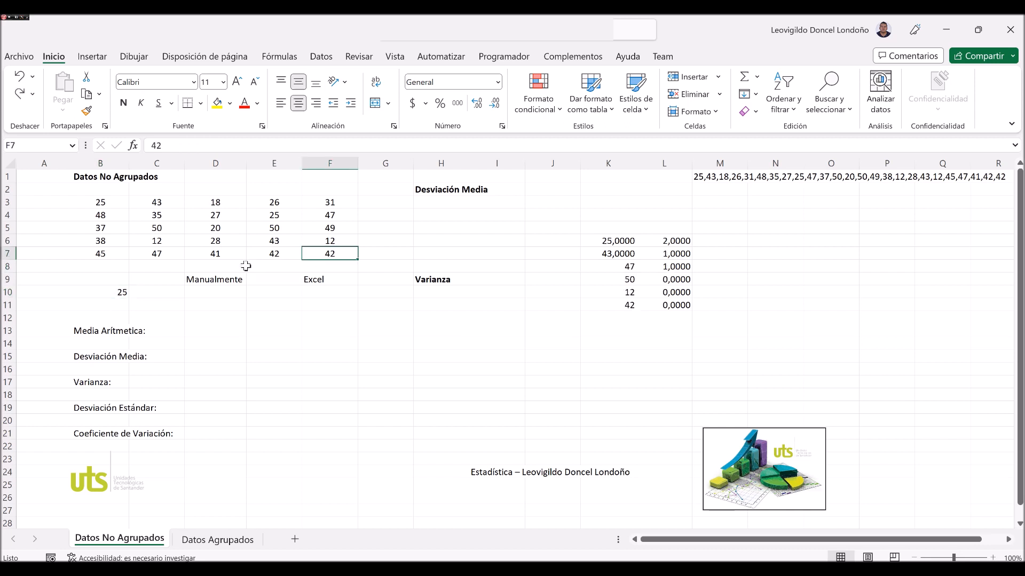
Set data cell C7 to 25.
click(209, 256)
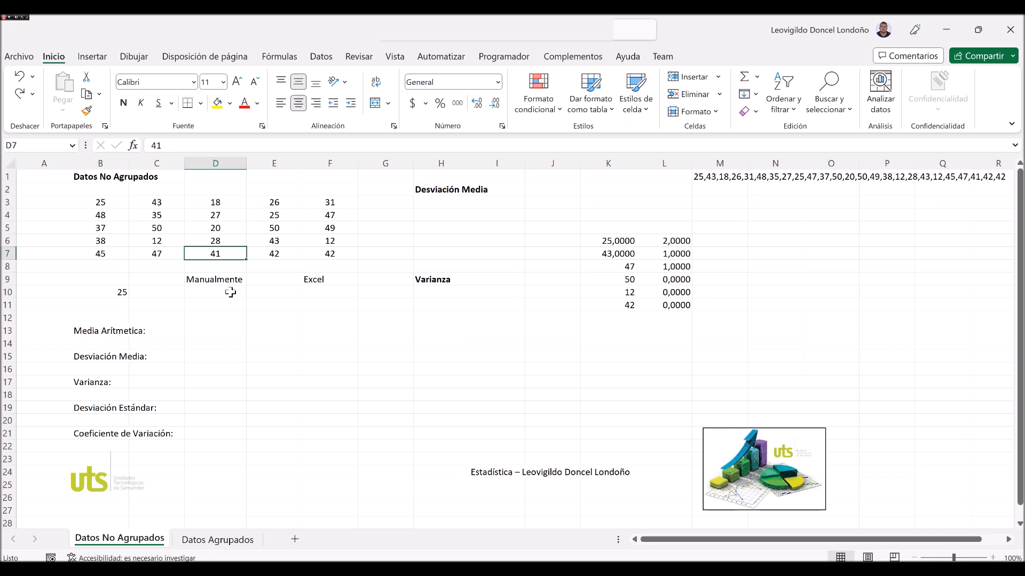
key(Left)
text(25)
key(Tab)
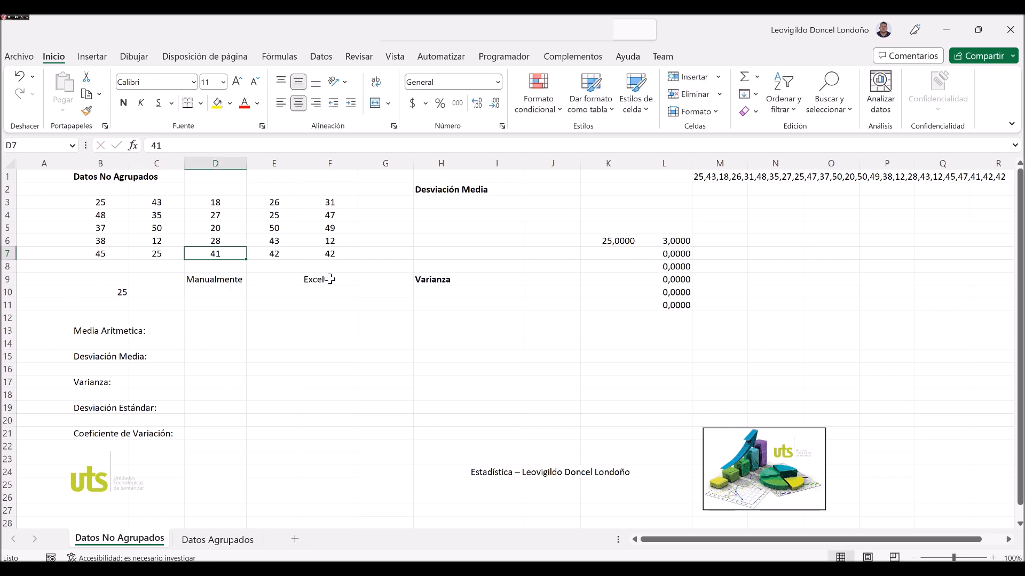
Examine the single mode in B10, the list of modes from K6 down and the frequencies beside it.
click(118, 293)
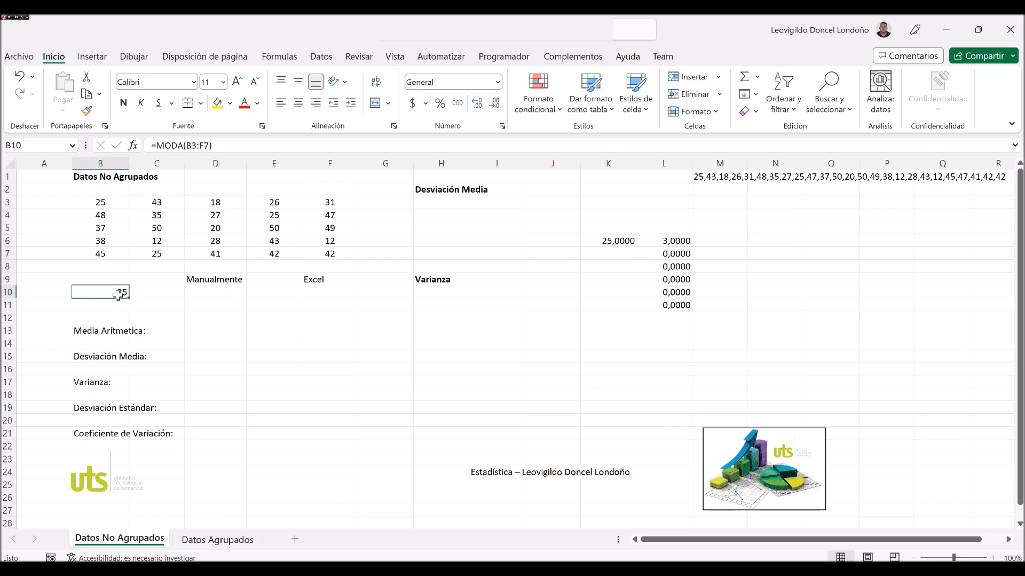
click(603, 241)
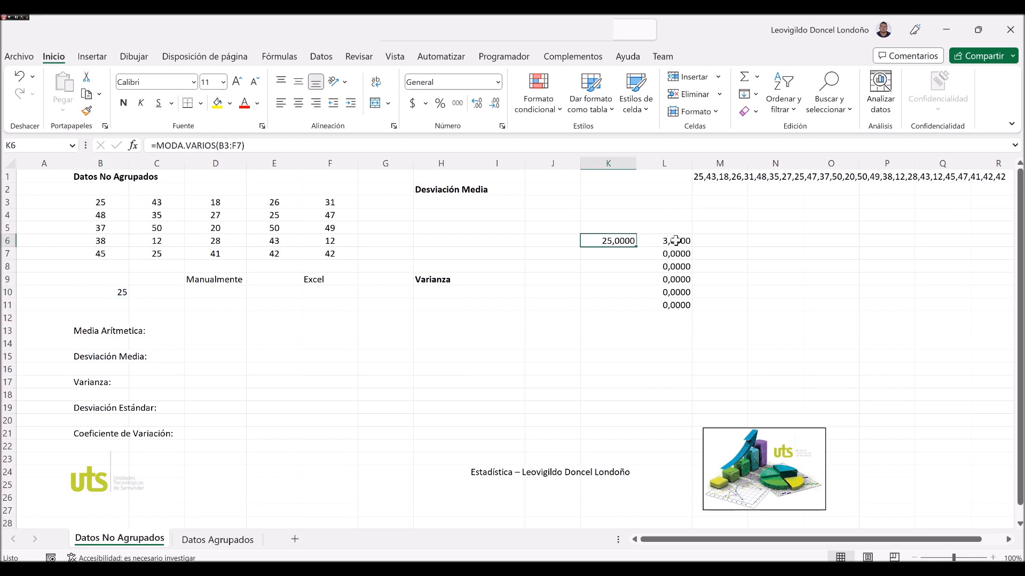
key(shift+Right)
key(shift+Down)
key(shift+Down)
key(shift+Down)
key(shift+Down)
key(shift+Down)
key(shift+Down)
drag(613, 254, 631, 317)
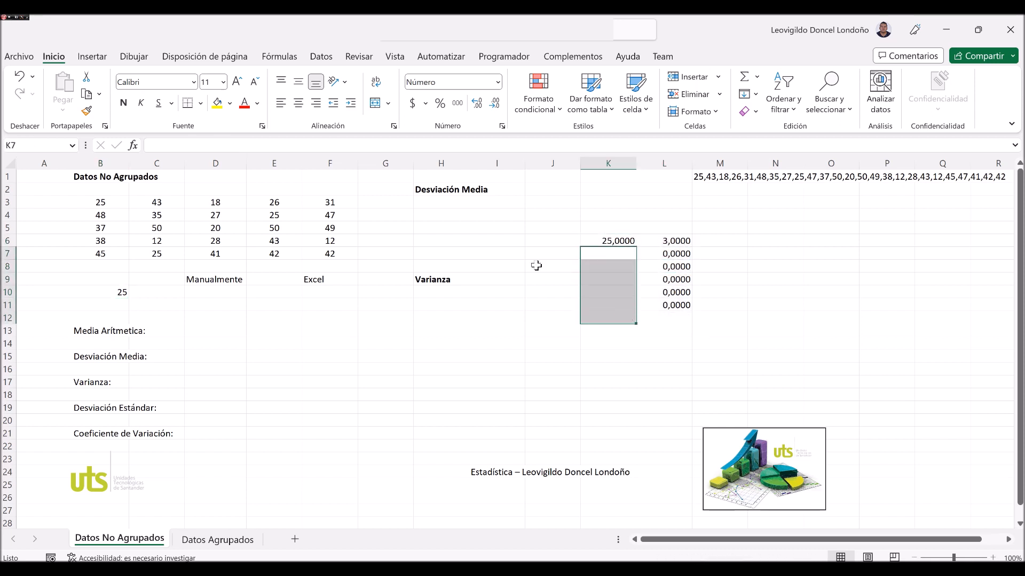
click(518, 254)
Set data cell C7 to 47 and clear the mode and frequency results in columns K and L.
click(159, 257)
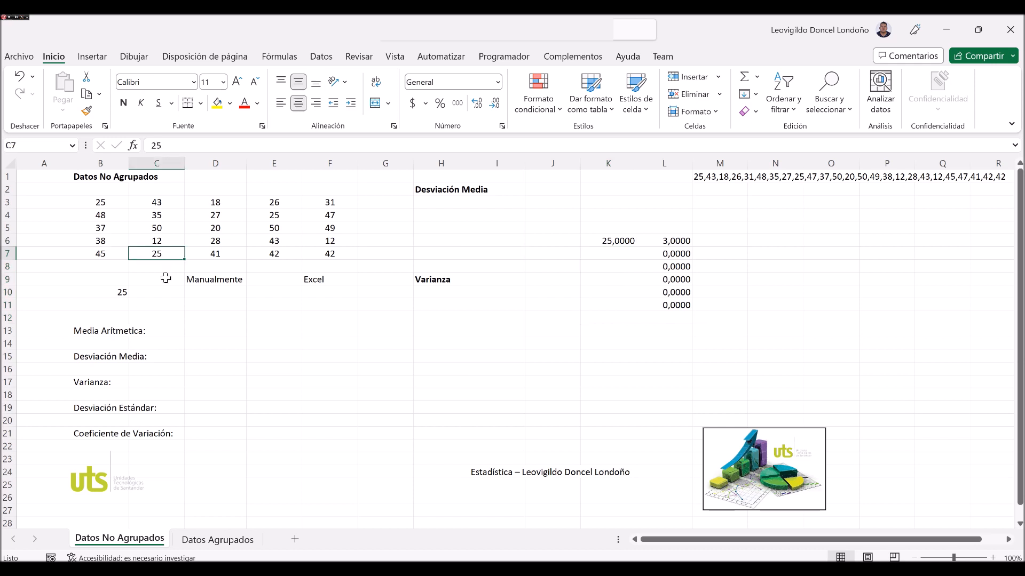
text(47)
key(ctrl+Return)
drag(614, 230, 714, 336)
key(Delete)
Replace the mode formula in B10 with MEDIANA over the data range B3:F7.
click(109, 297)
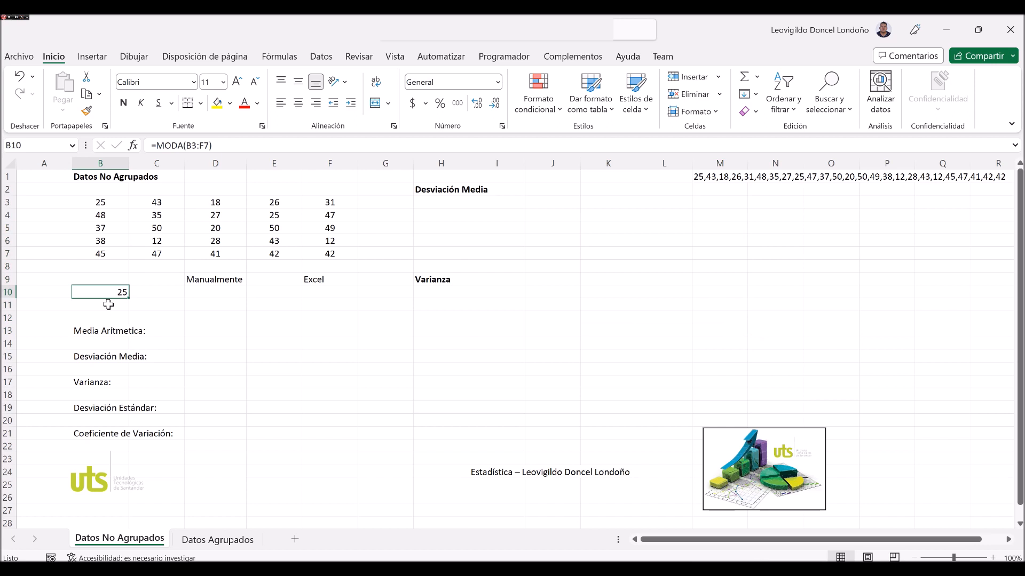
text(=mediana()
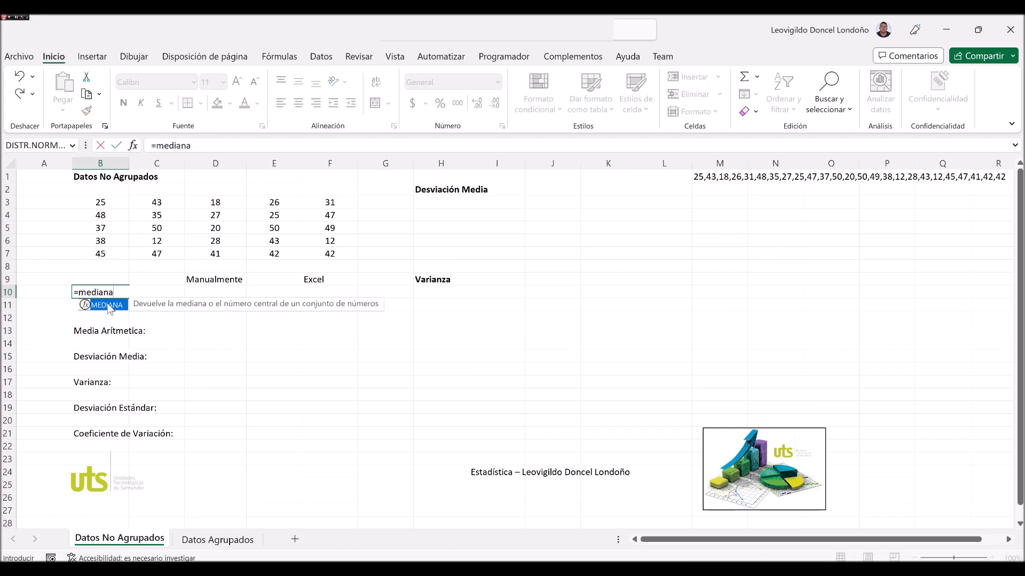
key(Up)
key(Up)
key(Up)
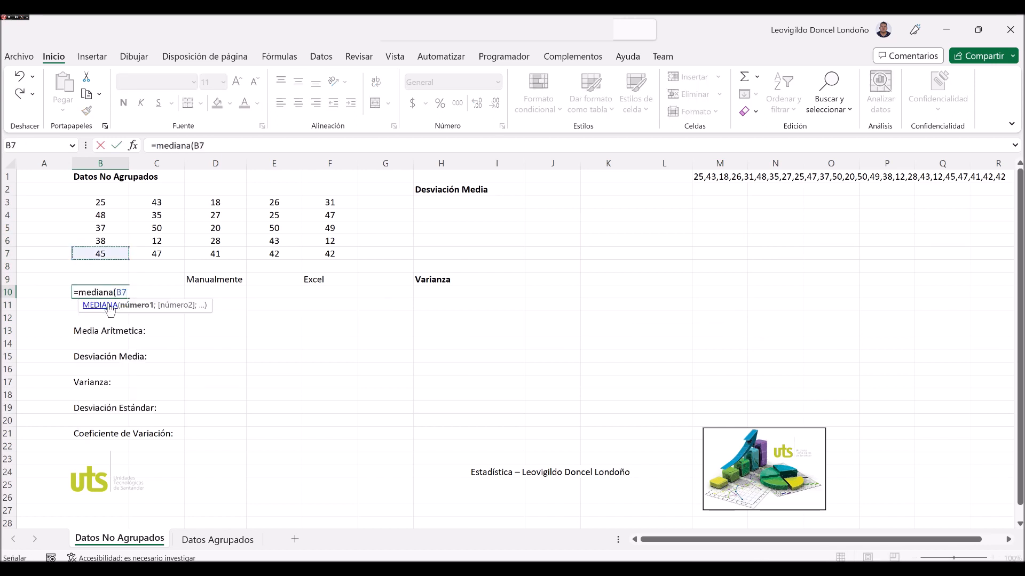
key(Up)
key(Up)
key(Up)
key(Up)
key(shift+Down)
key(shift+Down)
key(shift+Down)
key(shift+Down)
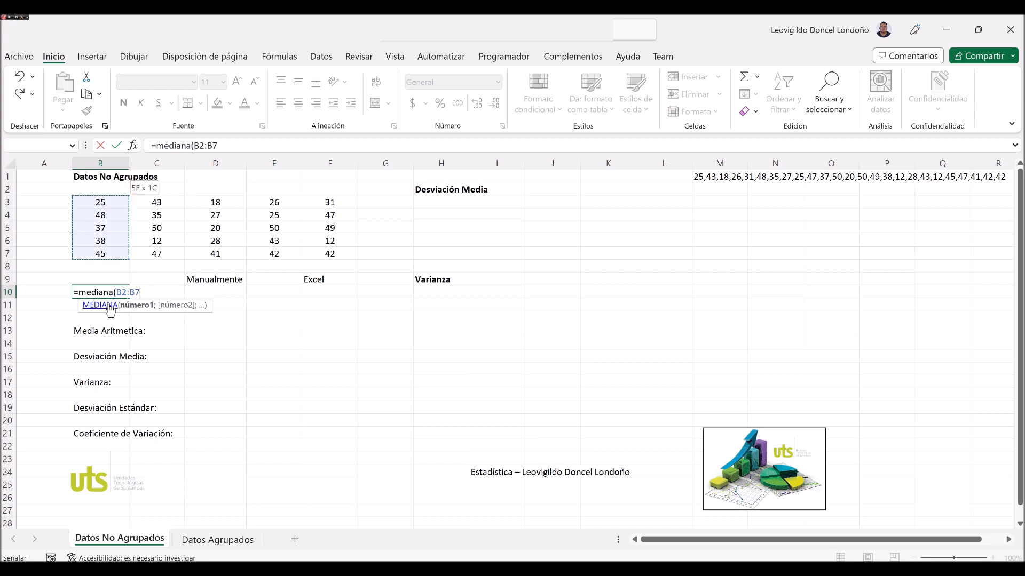
key(shift+Right)
key(shift+Right)
key(shift+Right)
key(shift+Right)
text())
key(Return)
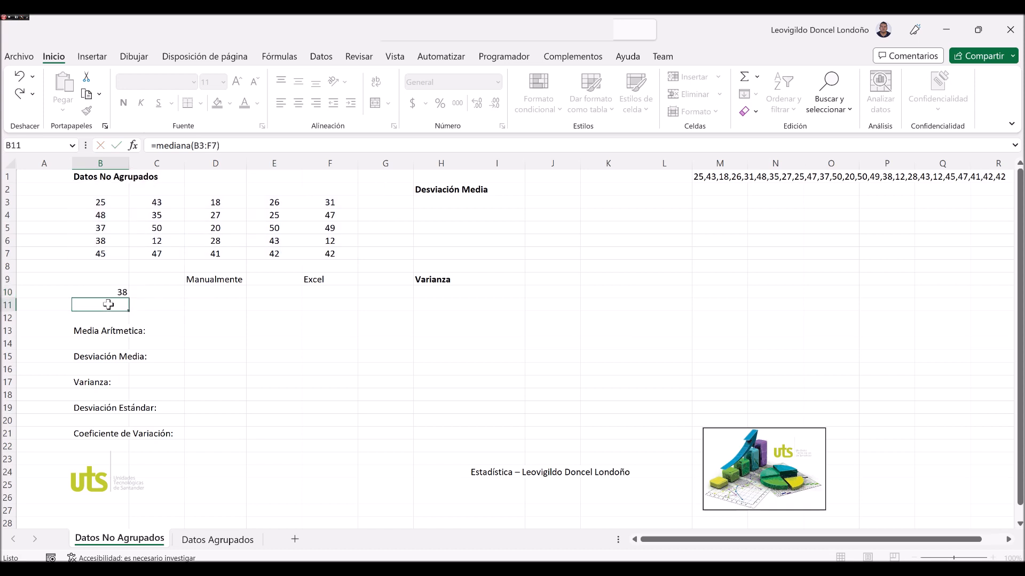
Replace the median in B10 with the start of a CUARTIL.INC formula, comparing its description with that of CUARTIL.EXC.
key(Up)
key(Delete)
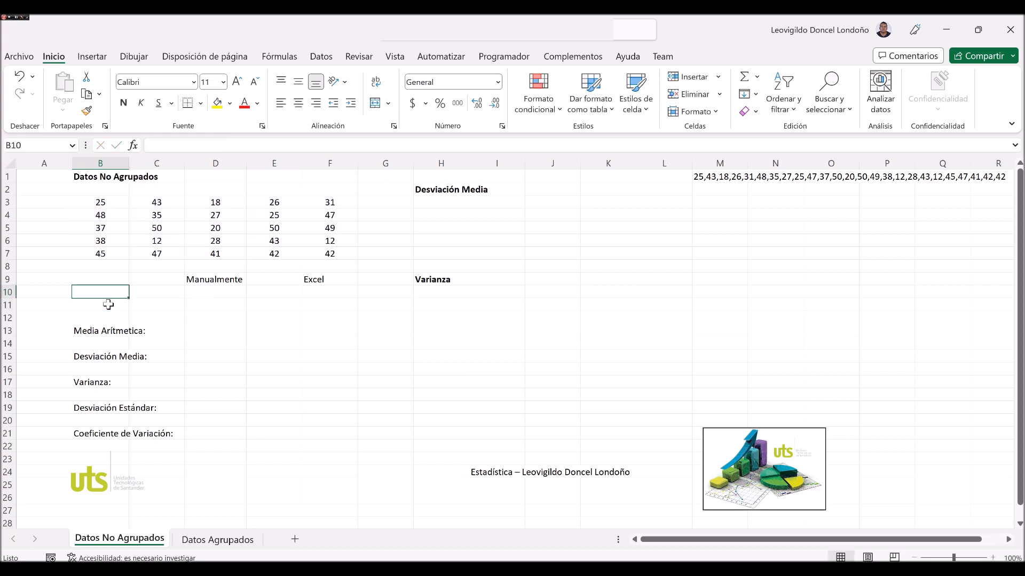
text(=p)
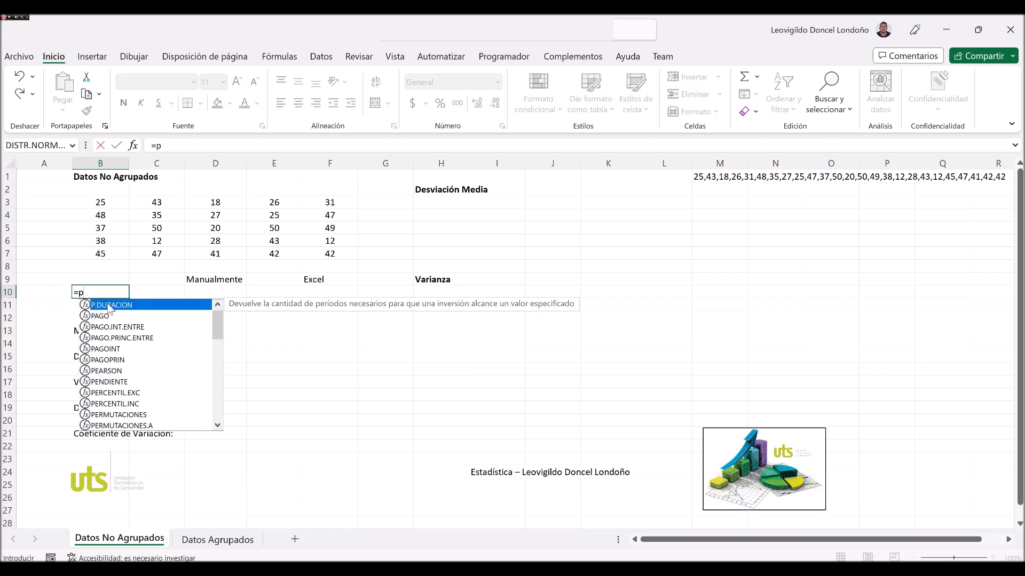
key(BackSpace)
text(cua)
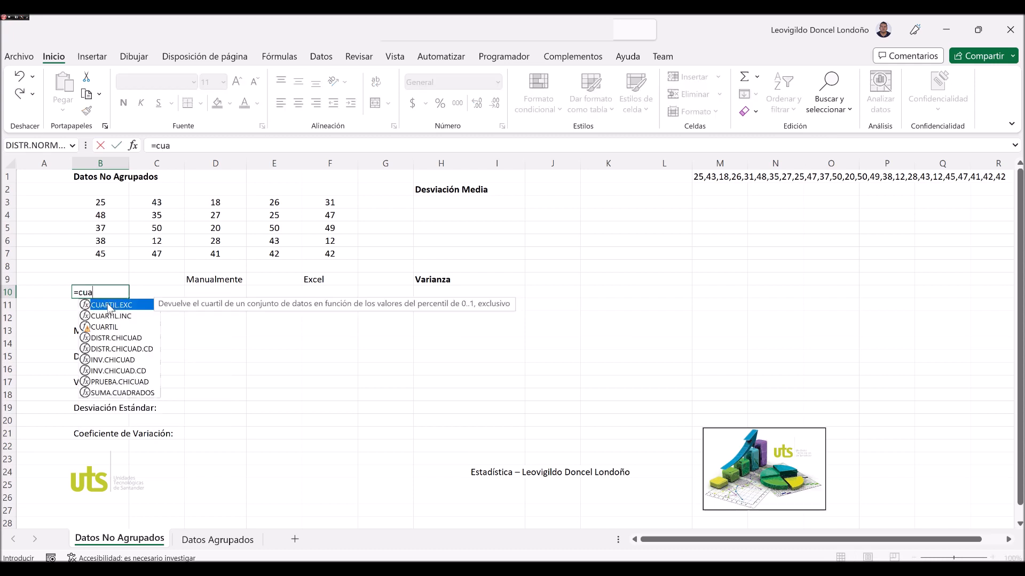
text(rtil)
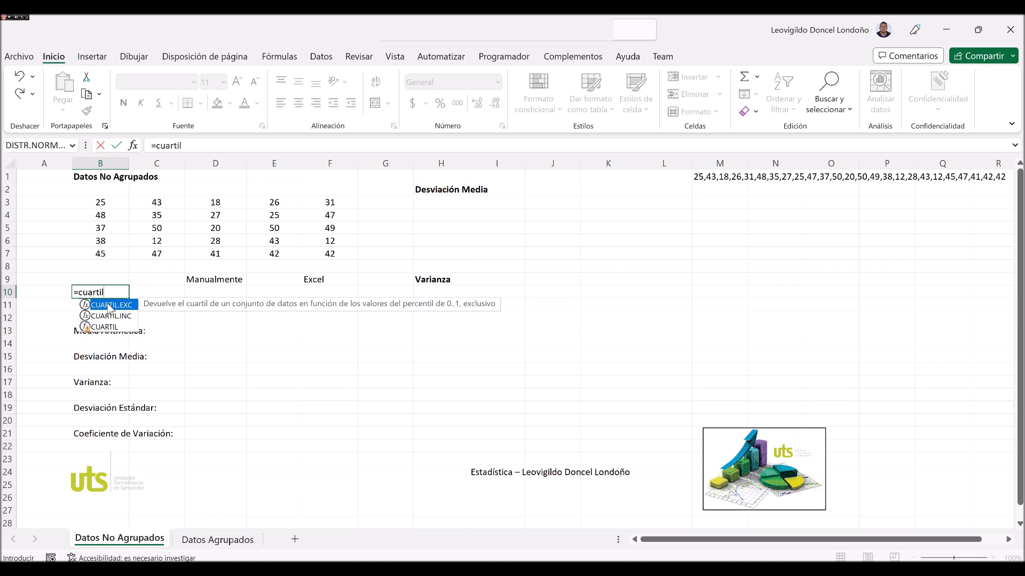
text(.exc)
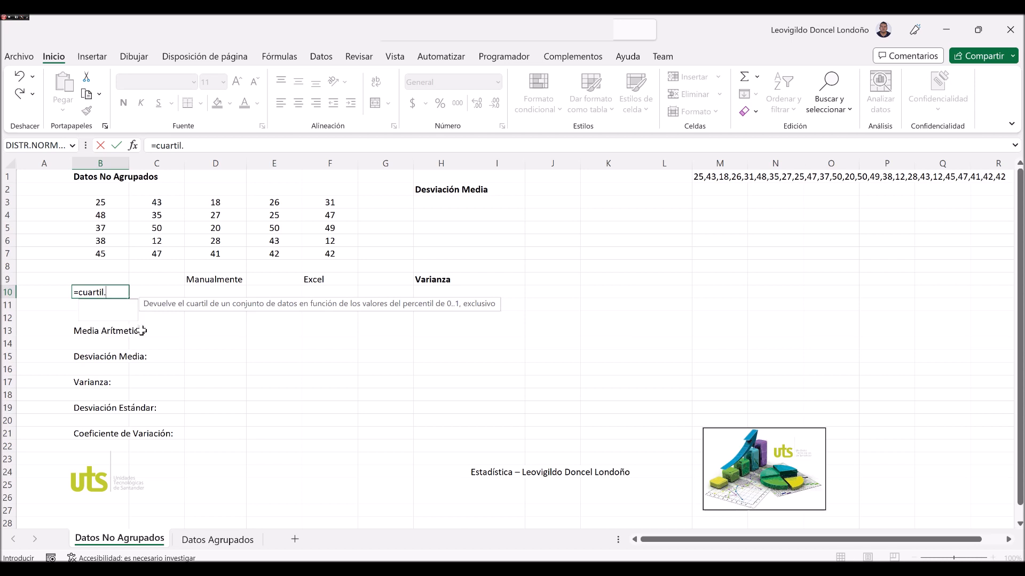
key(BackSpace)
key(BackSpace)
key(BackSpace)
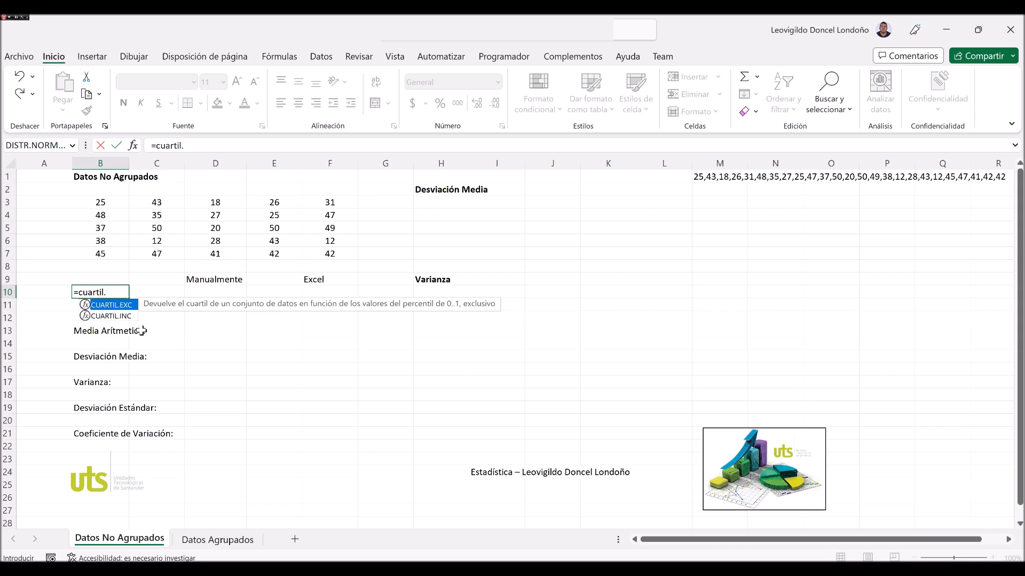
text(inc)
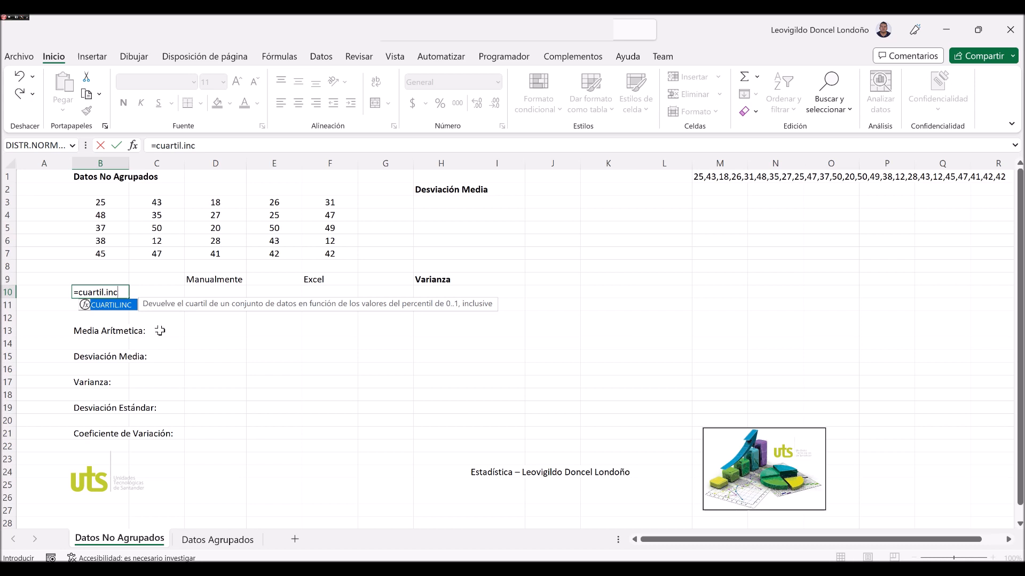
key(BackSpace)
key(BackSpace)
key(BackSpace)
text(exc)
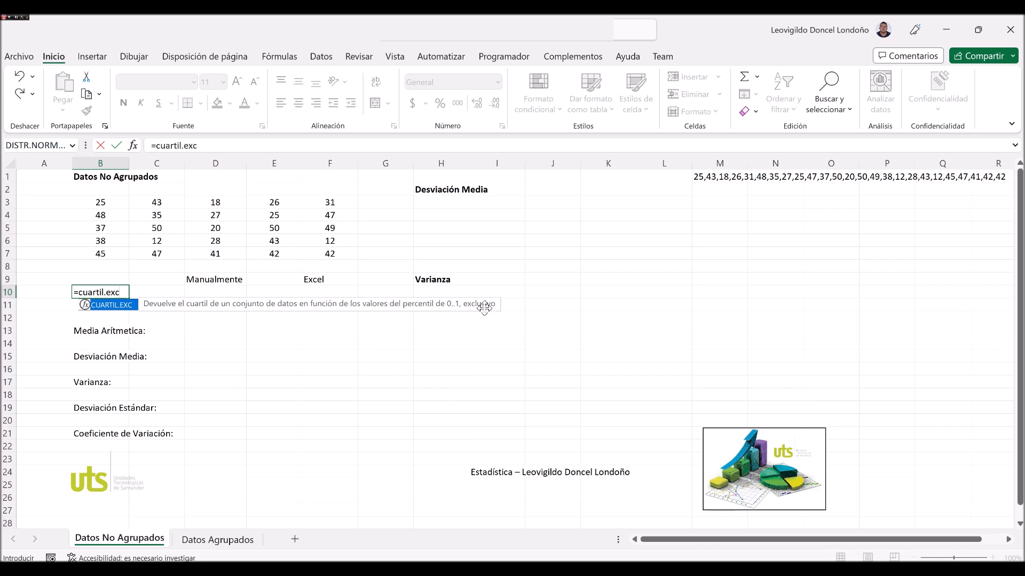
key(BackSpace)
key(BackSpace)
key(BackSpace)
text(inc()
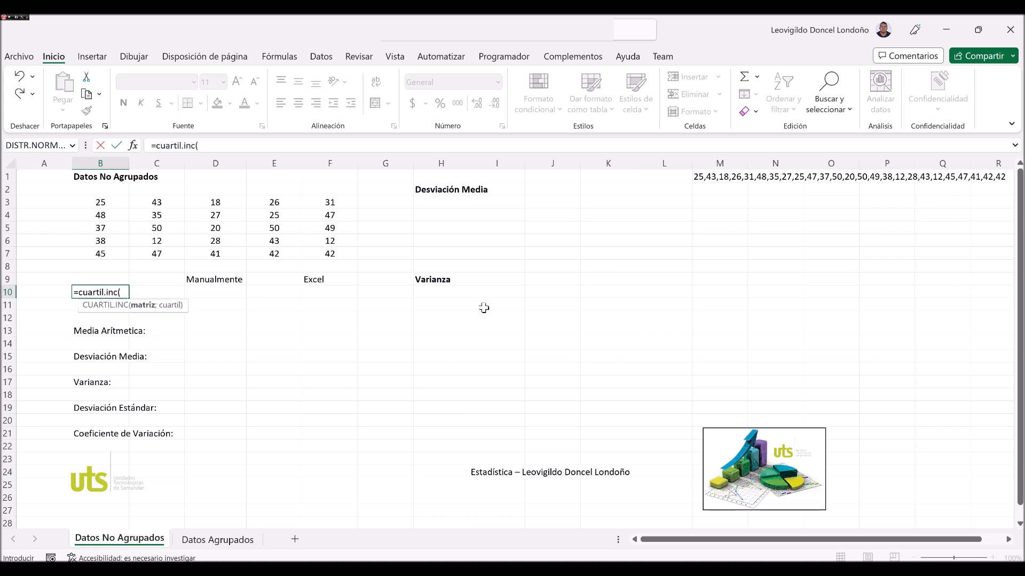
Use the data range B3:F7 as the array of the CUARTIL.INC formula.
key(Up)
key(Up)
key(Up)
key(shift+Right)
key(shift+Right)
key(shift+Right)
key(shift+Right)
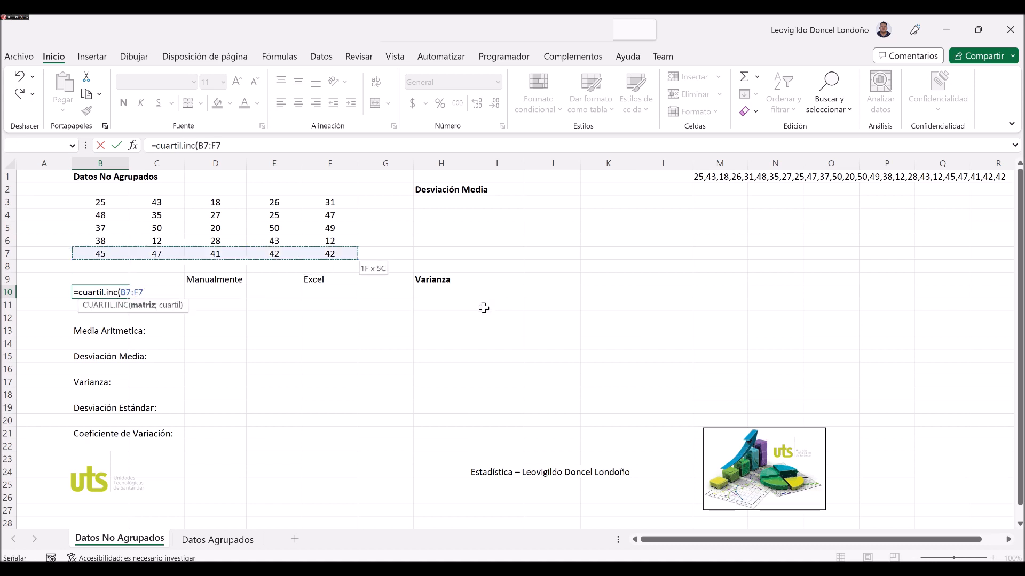
key(shift+Up)
key(shift+Up)
key(shift+Up)
key(shift+Up)
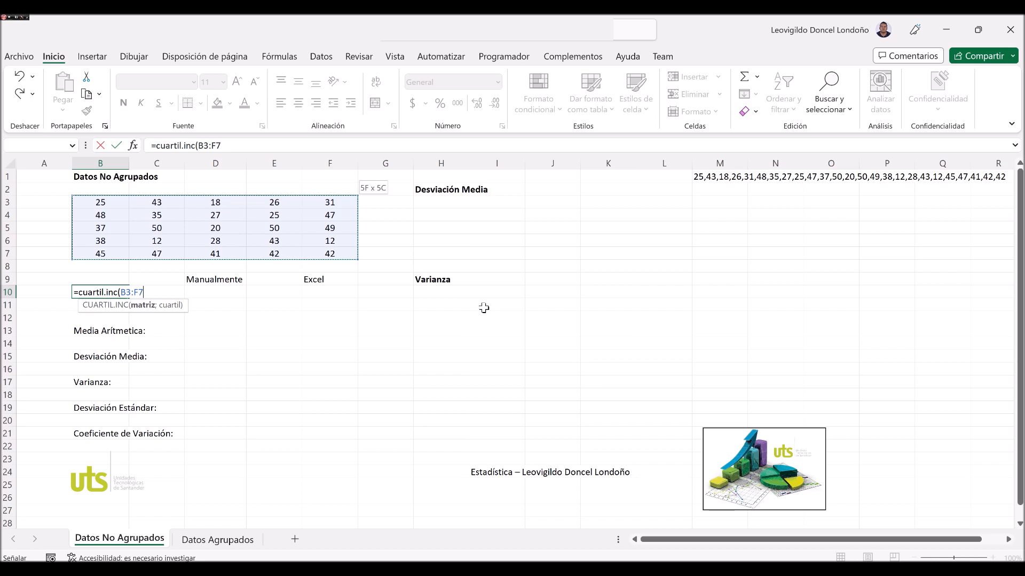
text(;)
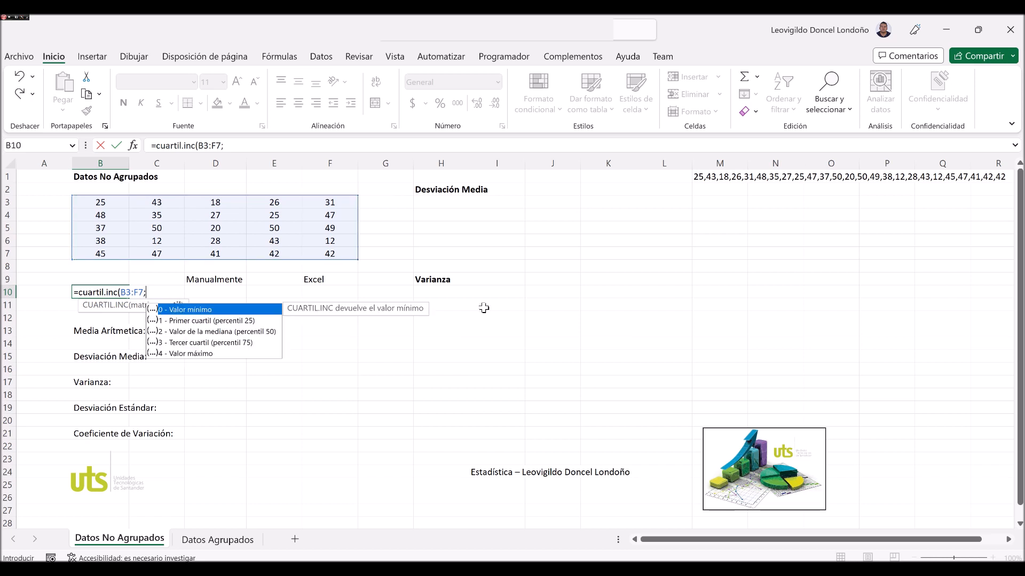
Look through the quartile options, set the quartile argument to 1 and enter the formula in B10.
key(Down)
key(Down)
key(Down)
key(Down)
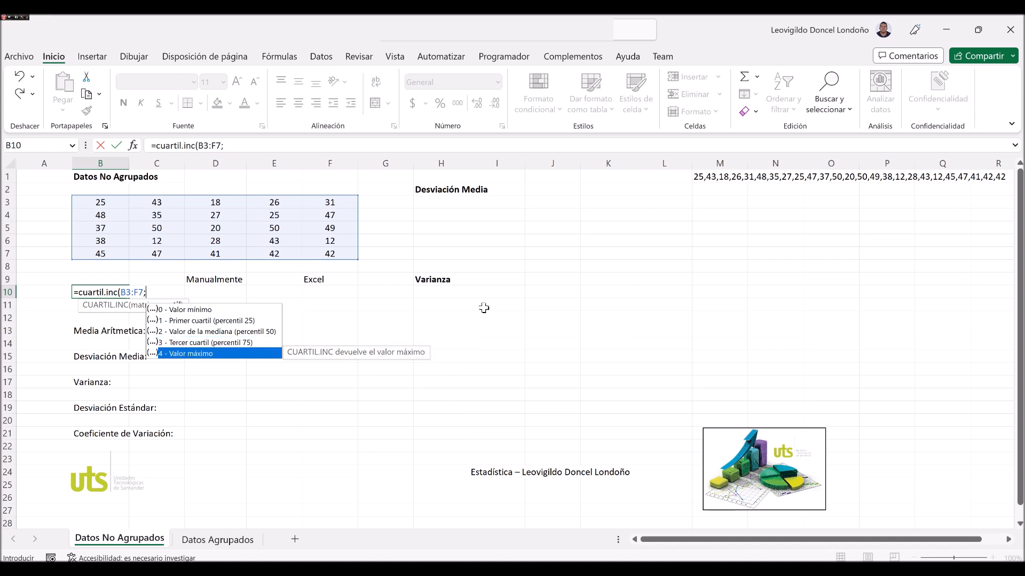
key(Up)
key(Up)
key(Up)
text(1)
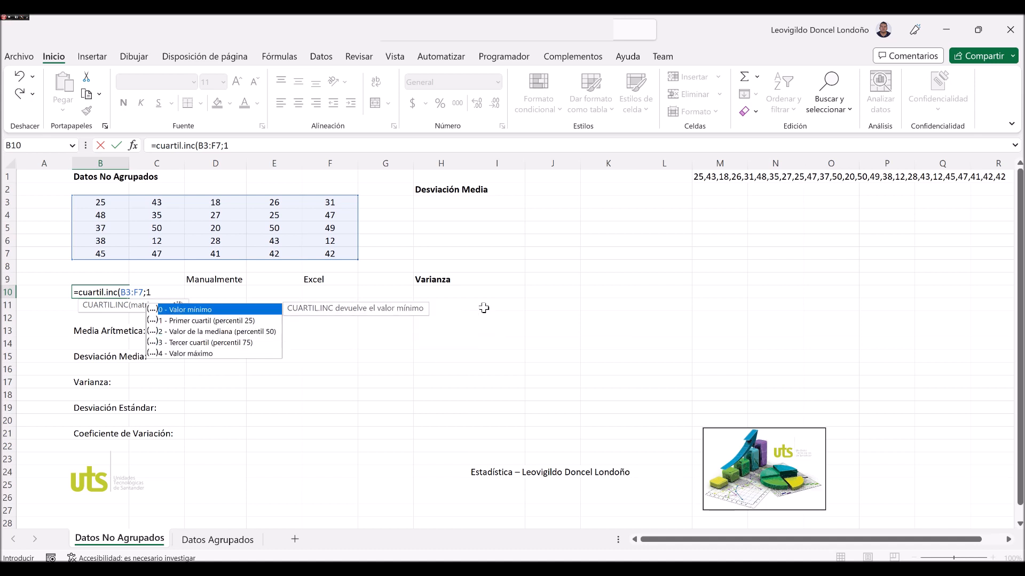
key(Return)
key(Up)
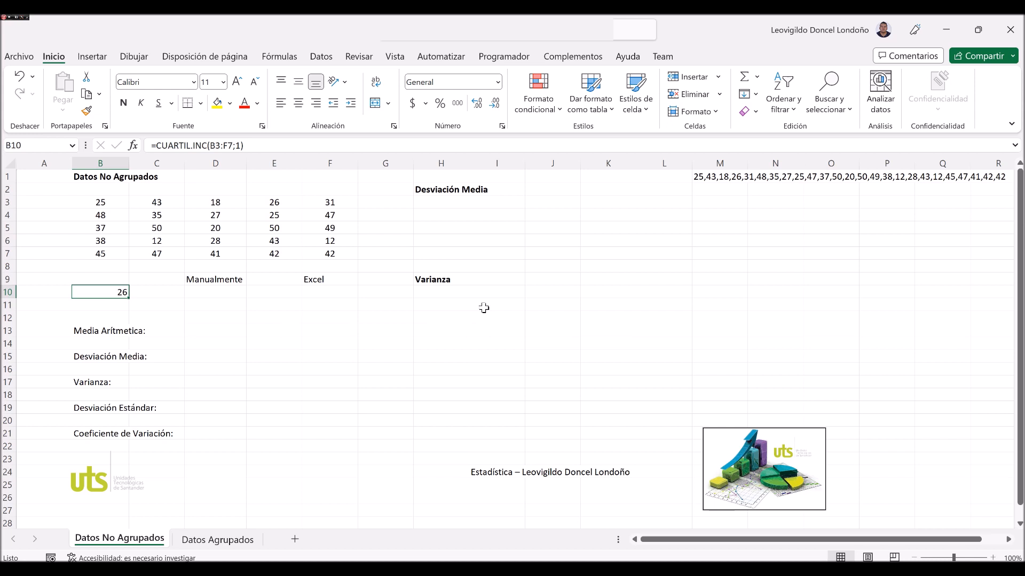
Replace the quartile in B10 with the start of a PERCENTIL.INC formula over the data range B3:F7.
key(Delete)
text(=)
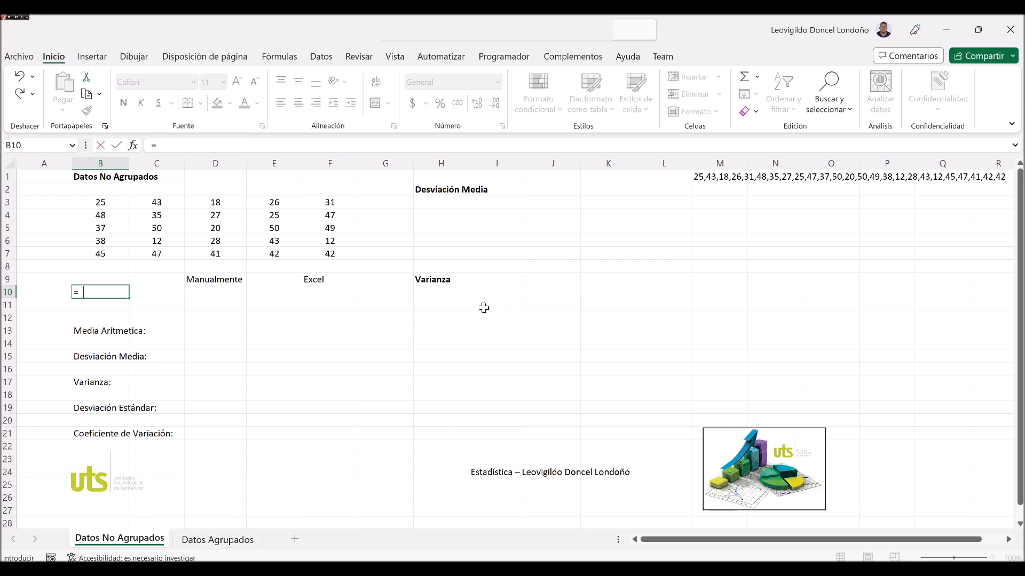
text(percentil)
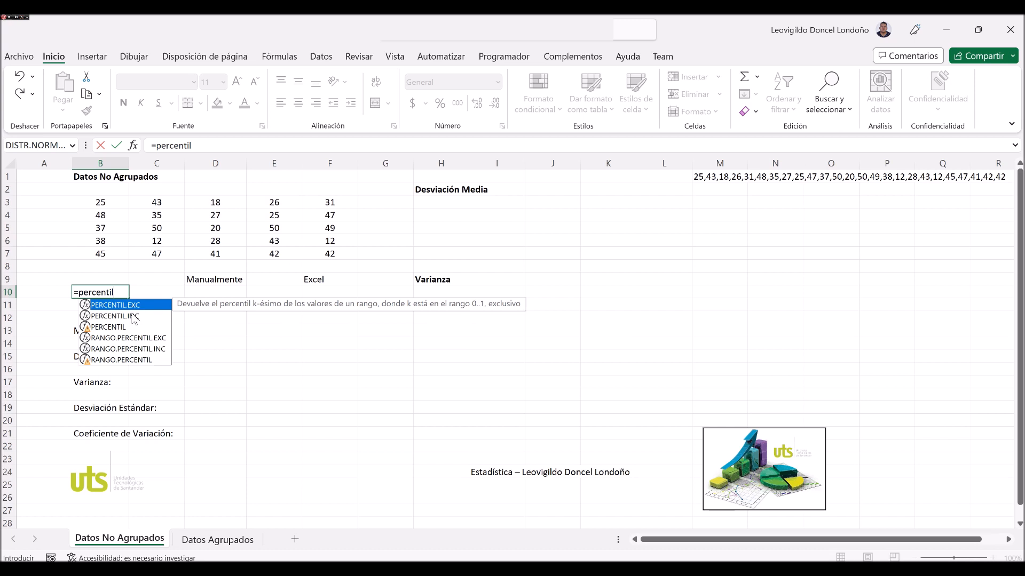
text(.inc()
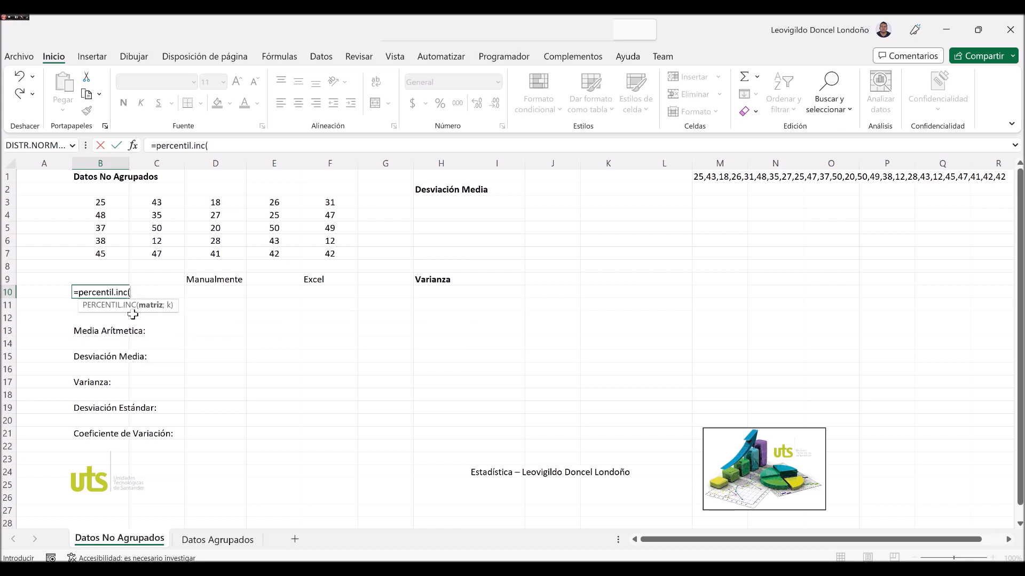
key(Up)
key(Up)
key(Up)
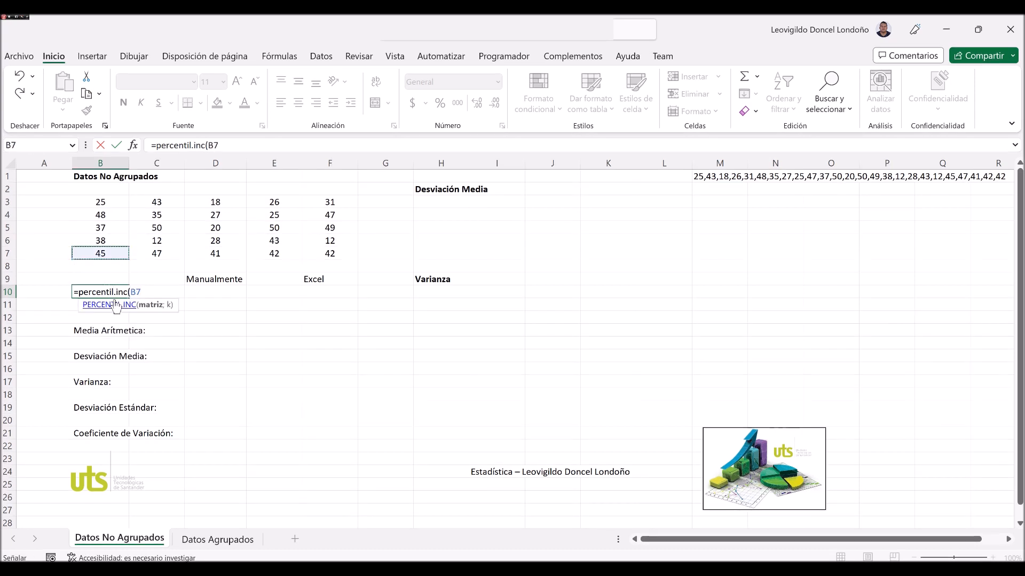
key(shift+Up)
key(shift+Up)
key(shift+Up)
key(shift+Up)
key(shift+Right)
key(shift+Right)
key(shift+Right)
key(shift+Right)
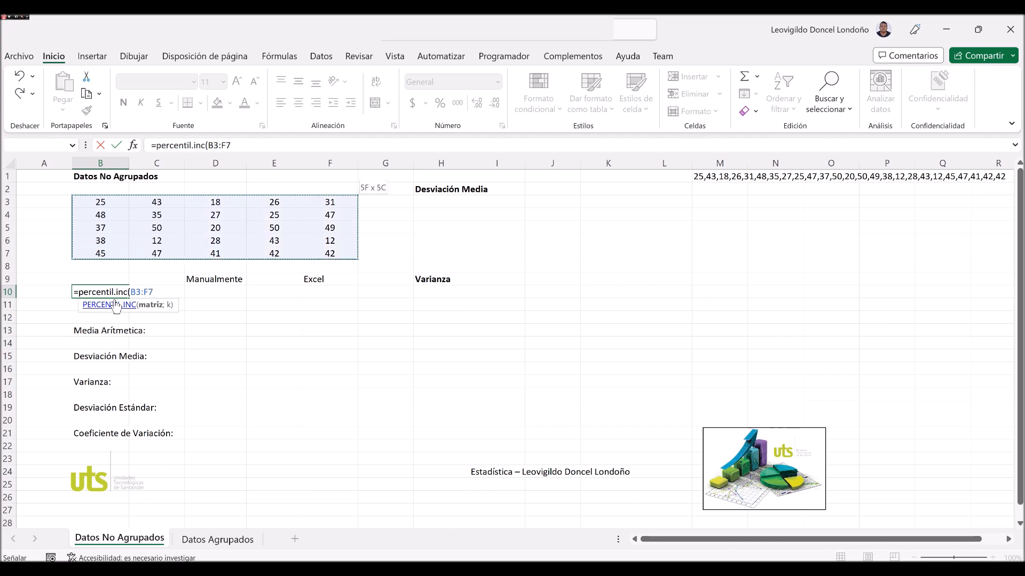
text(;)
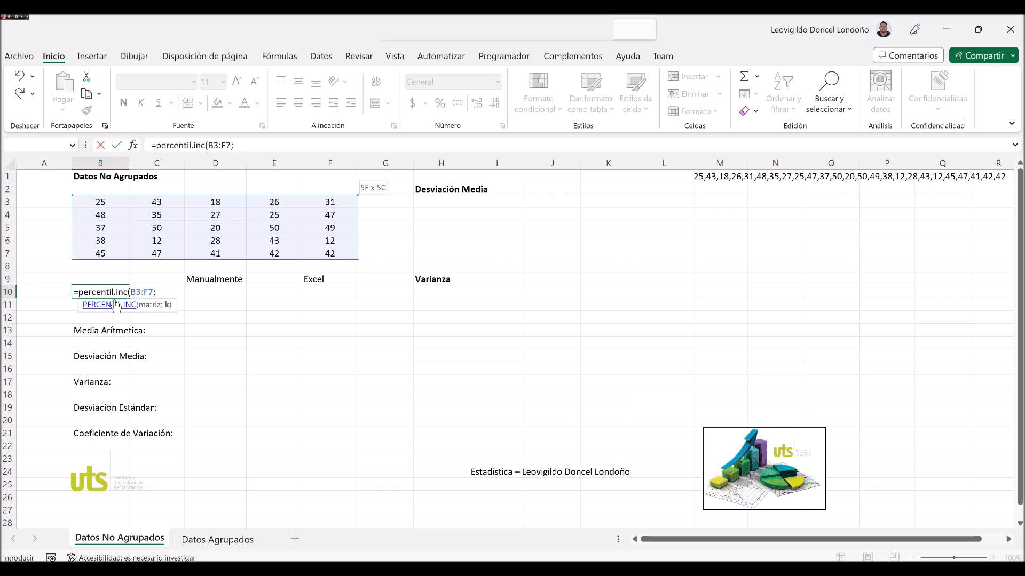
Set the percentile argument k to 0,69 and enter the PERCENTIL.INC formula.
text(0,69()
key(BackSpace)
text())
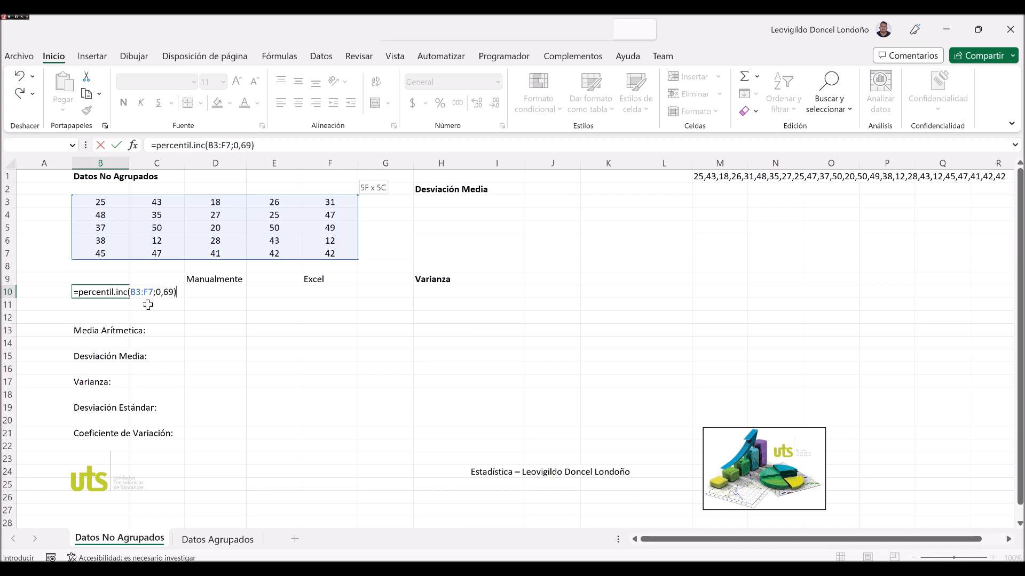
key(Return)
Change the k argument of the PERCENTIL.INC formula in B10 to 0,43.
key(Up)
key(F2)
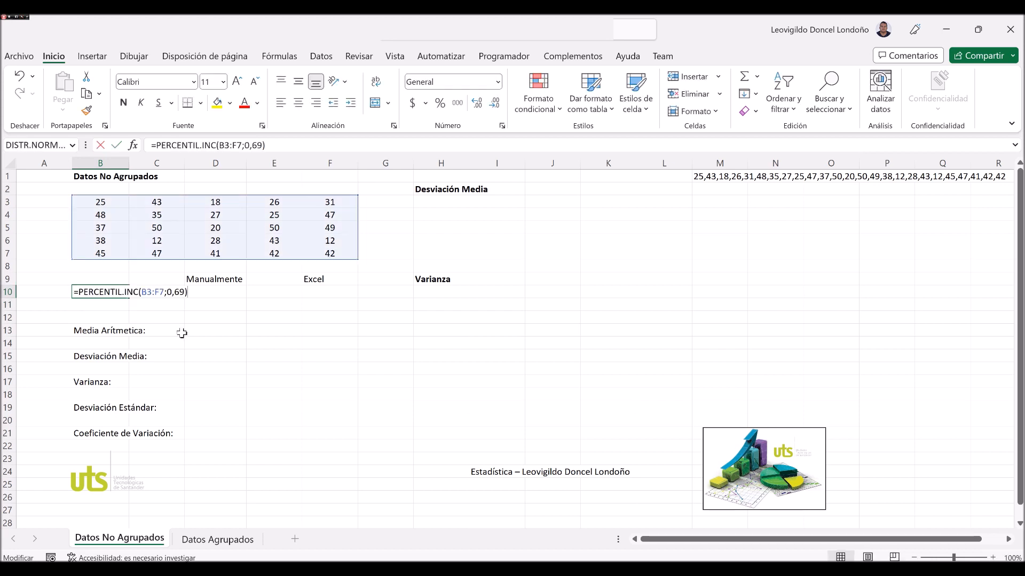
key(Left)
key(Left)
key(BackSpace)
key(Delete)
text(43)
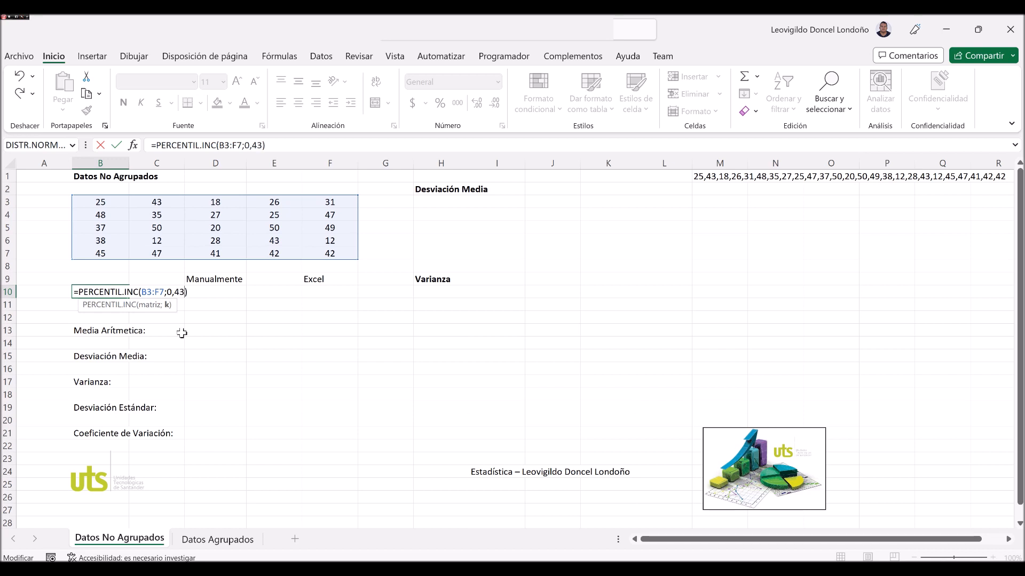
key(Return)
key(Up)
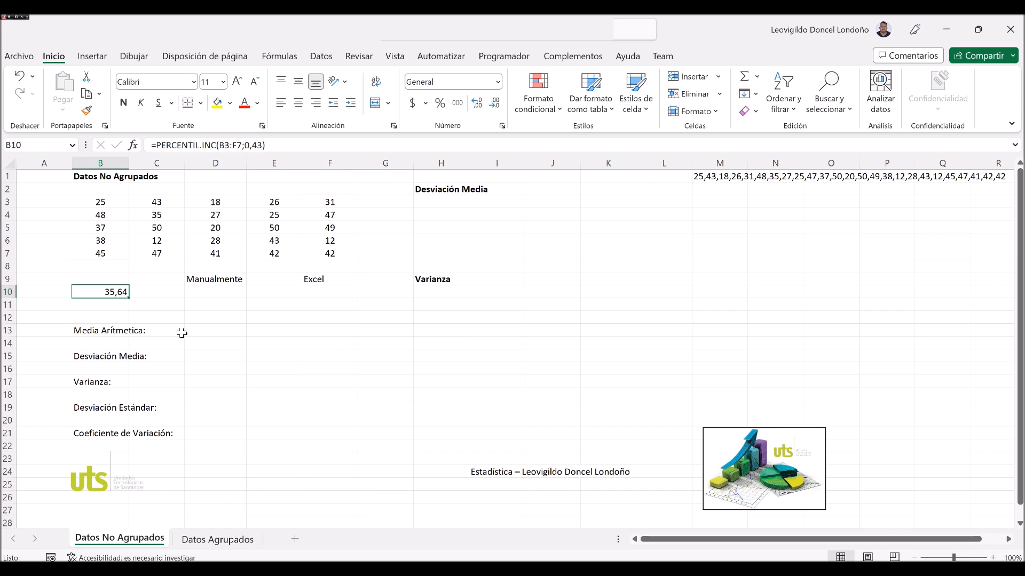
Clear the percentile formula from B10 and delete rows 10 and 11 above the Media Arítmetica label.
key(Delete)
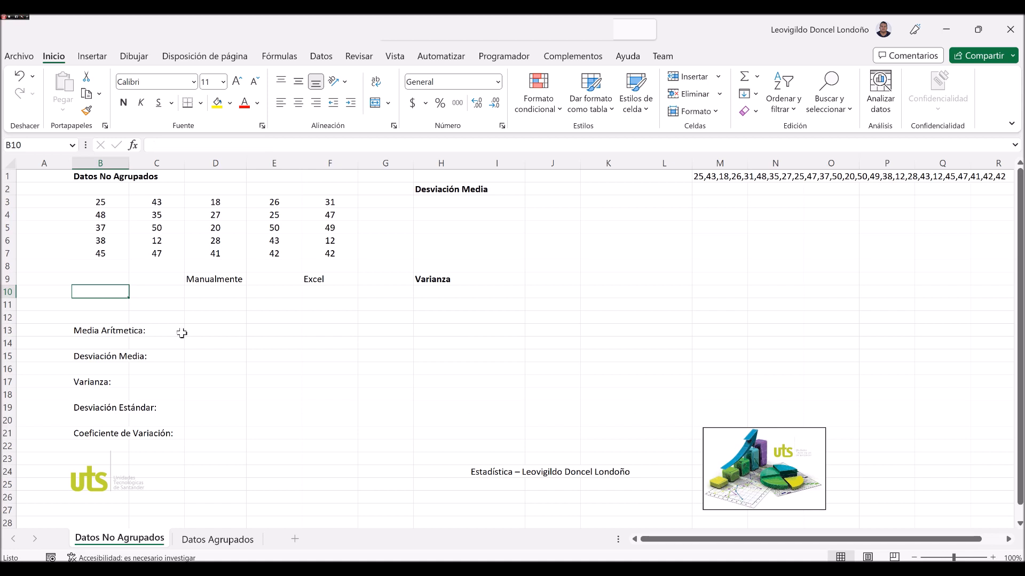
drag(7, 292, 8, 302)
right_click(7, 302)
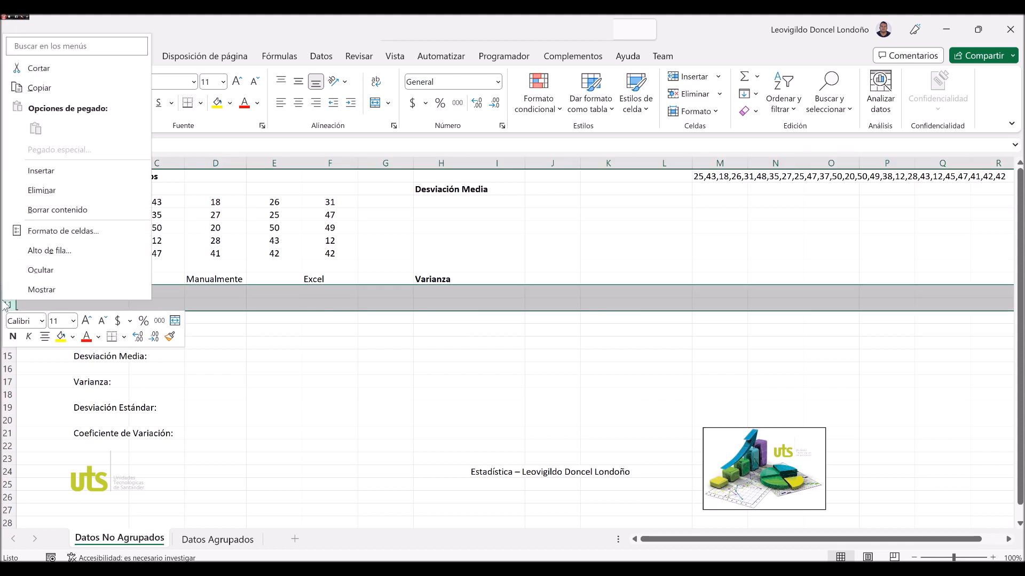
click(41, 191)
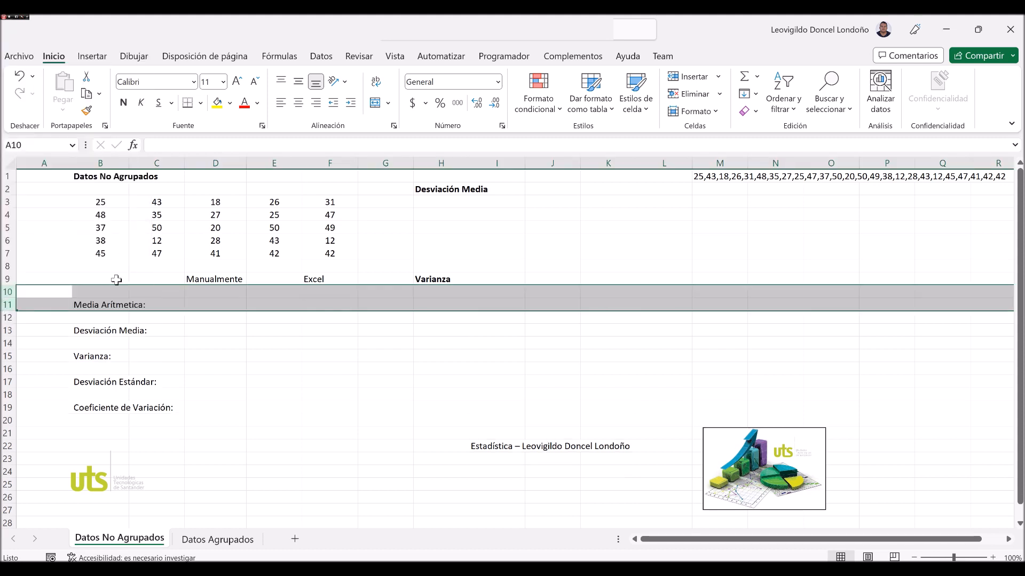
click(116, 294)
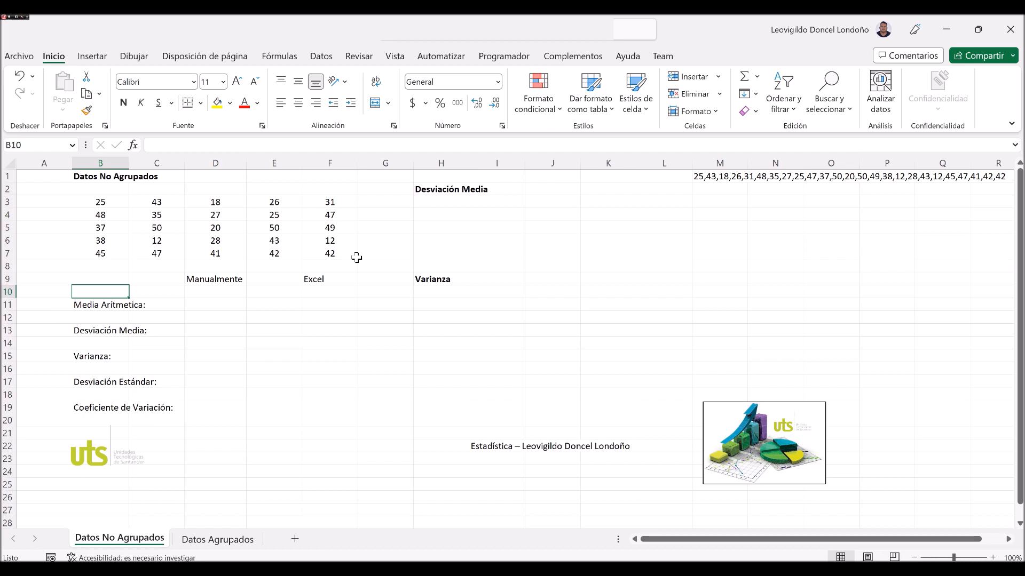
Calculate the arithmetic mean in F11, in the Excel column, with PROMEDIO over the data range B3:F7.
click(103, 311)
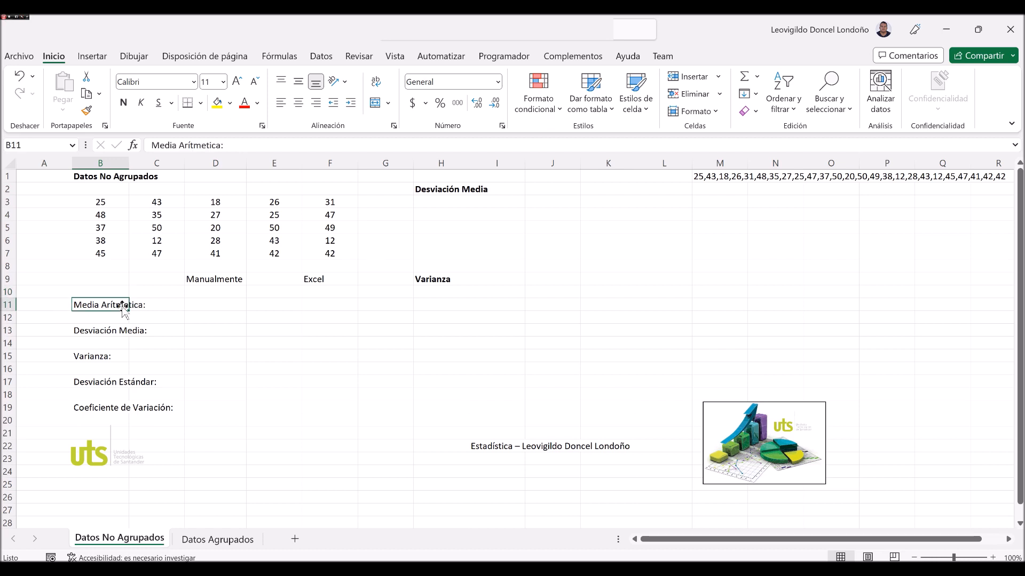
click(338, 305)
text(=promedi)
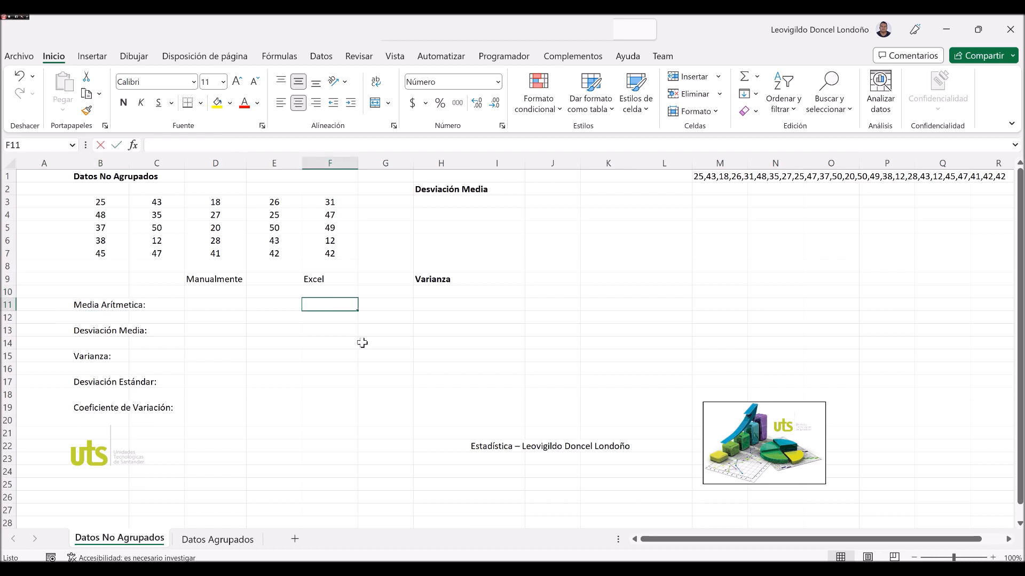
text(o)
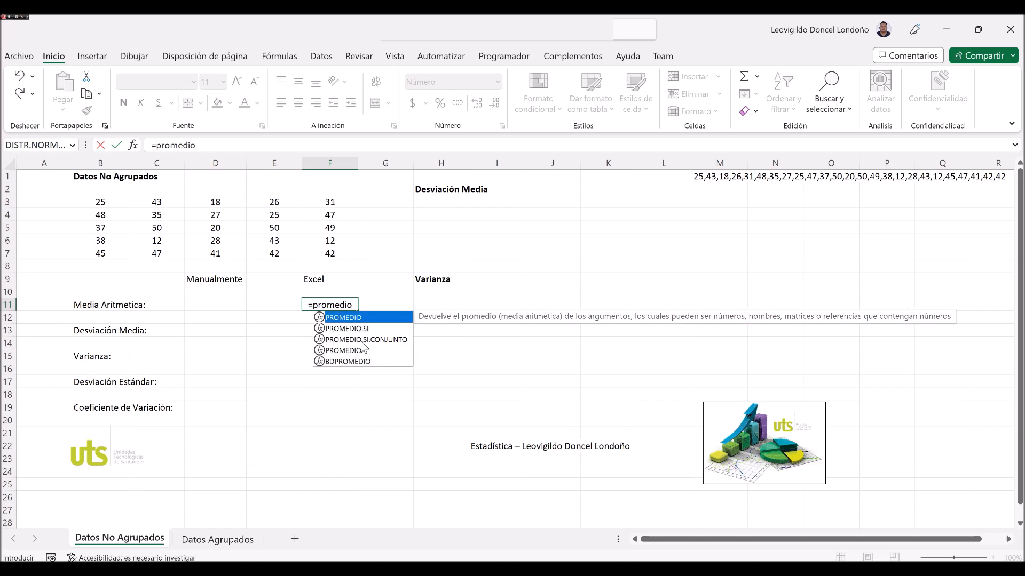
text(()
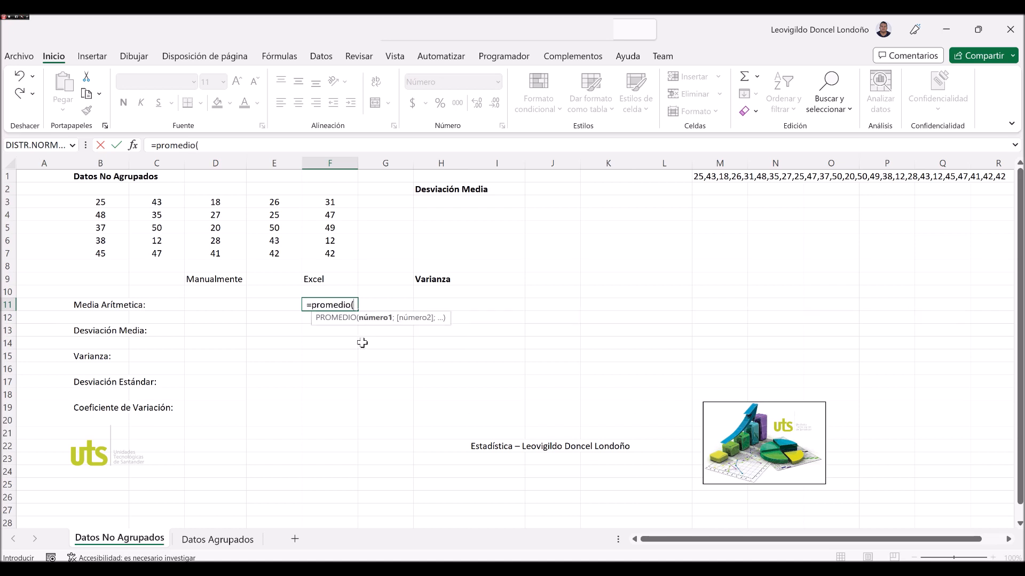
key(Up)
key(Up)
key(Up)
key(Up)
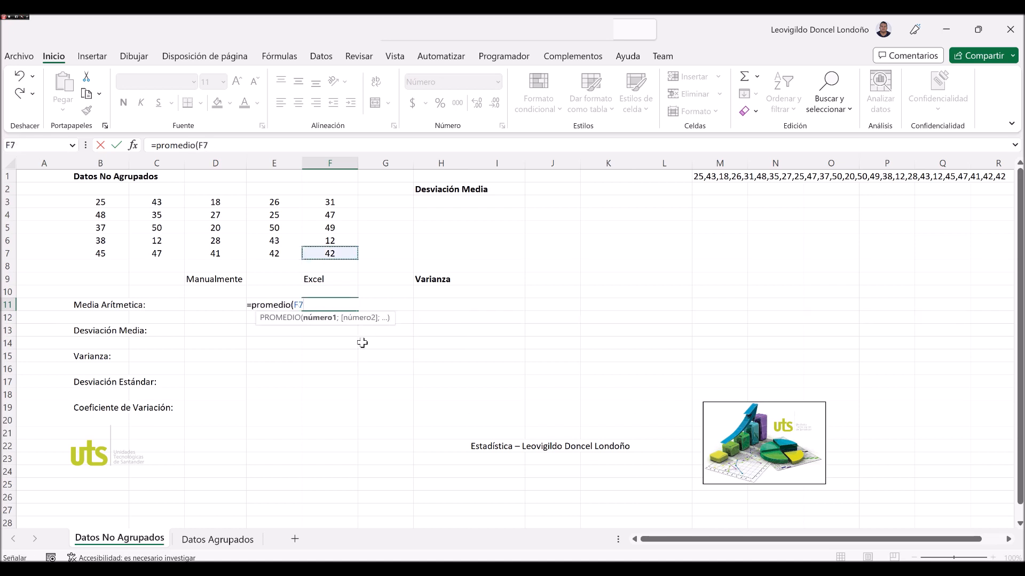
key(shift+Left)
key(shift+Left)
key(shift+Left)
key(shift+Left)
key(shift+Up)
key(shift+Up)
key(shift+Up)
key(shift+Up)
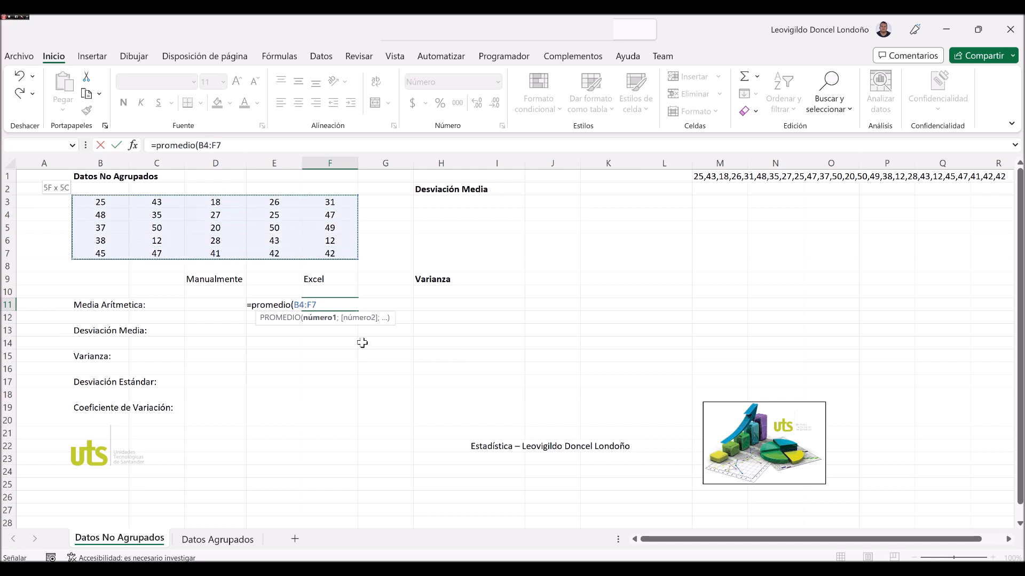
text())
key(Return)
key(Up)
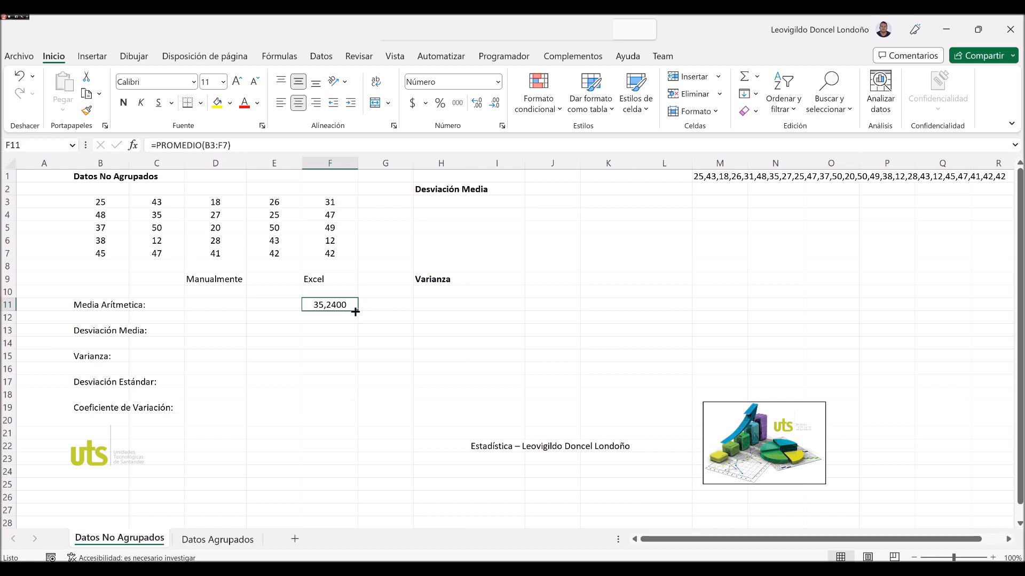
Enter the manual arithmetic mean in D11 as the formula =SUMA(B3:F7)/25.
click(224, 307)
text(=suma()
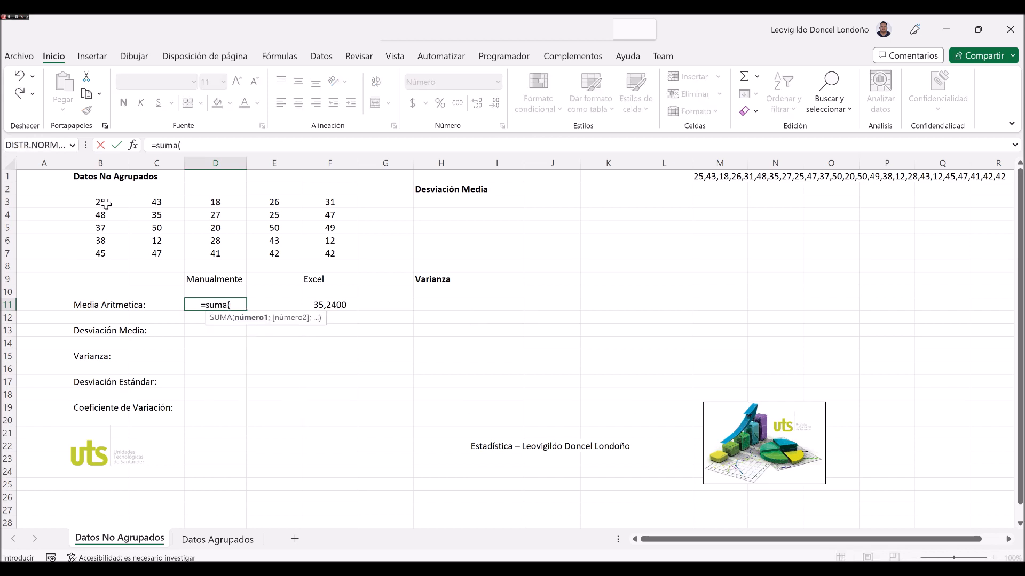
drag(100, 203, 341, 263)
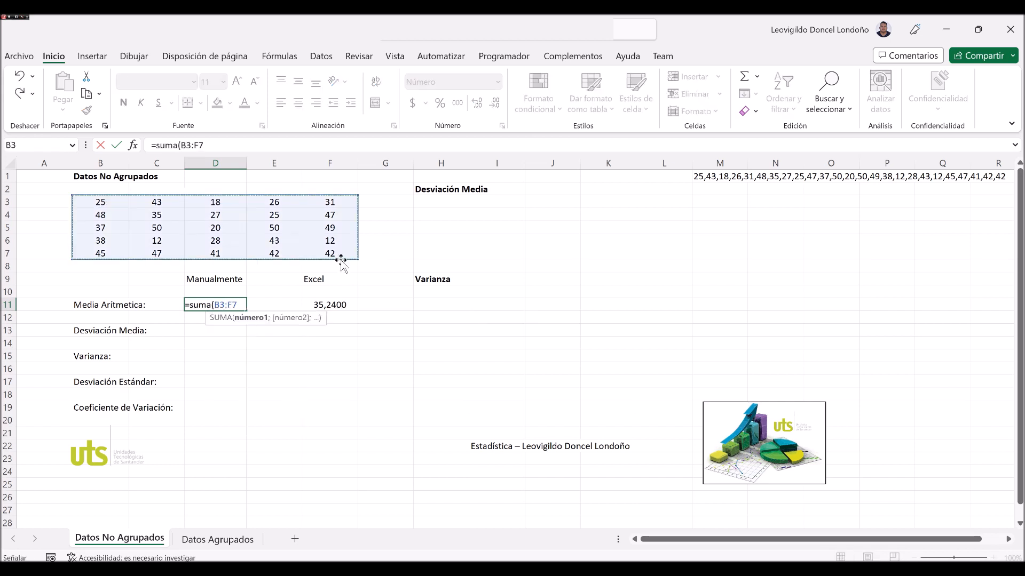
text()/25)
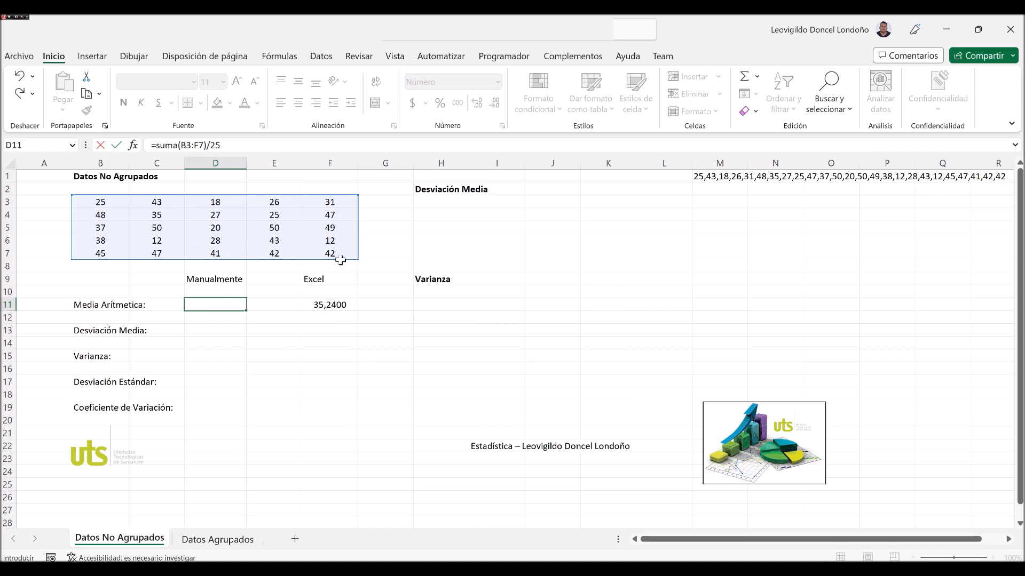
key(ctrl+Return)
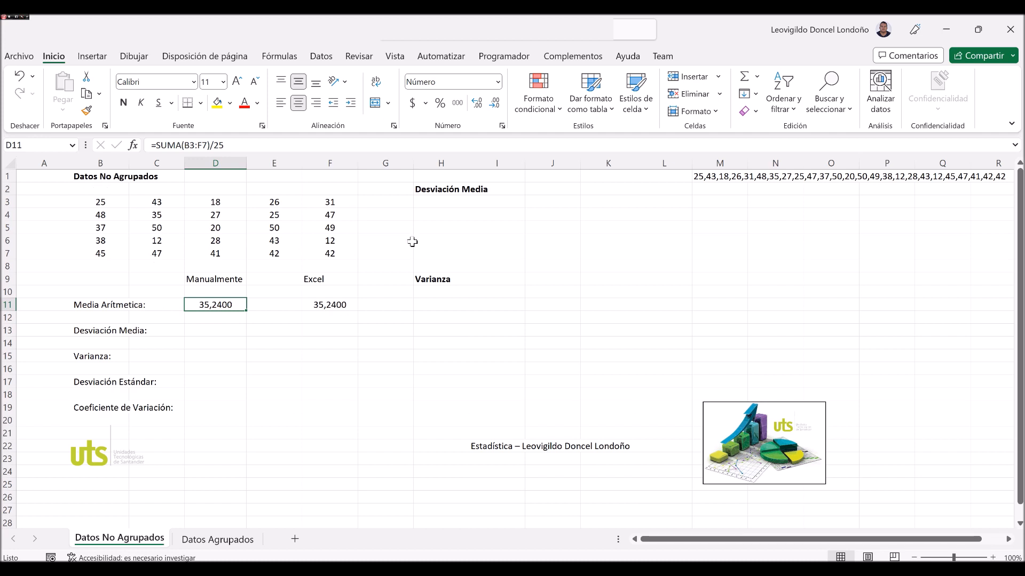
Examine the data range, both arithmetic means and the labels of the dispersion measures from Desviación Media to Coeficiente de Variación.
drag(106, 201, 156, 201)
drag(305, 253, 328, 256)
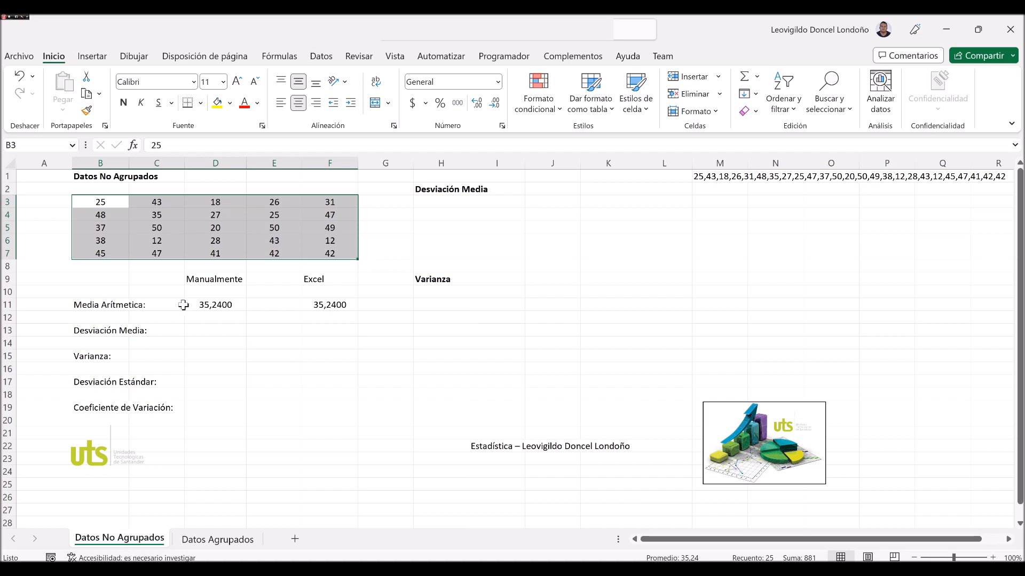
click(233, 317)
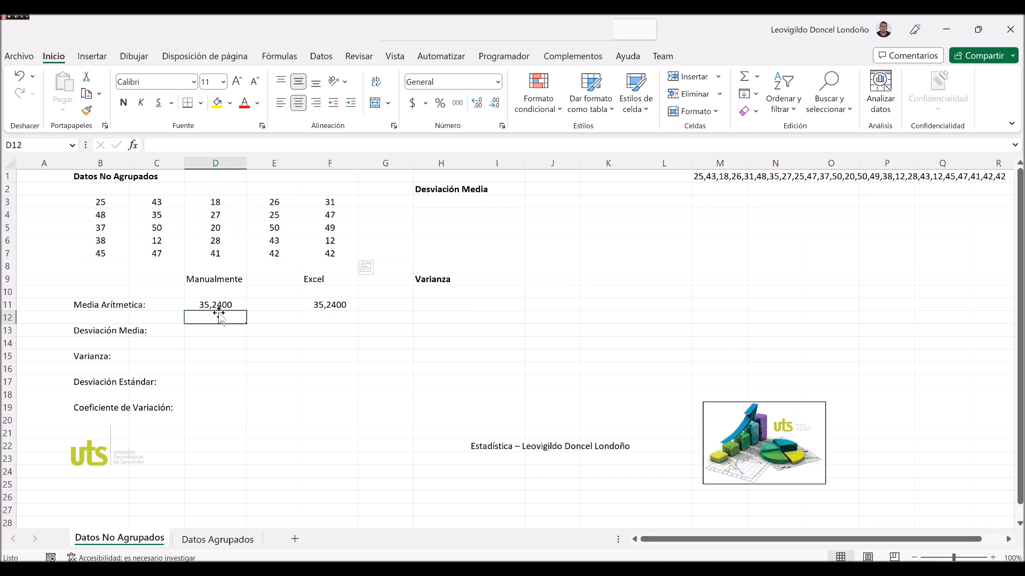
drag(329, 305, 216, 305)
click(152, 321)
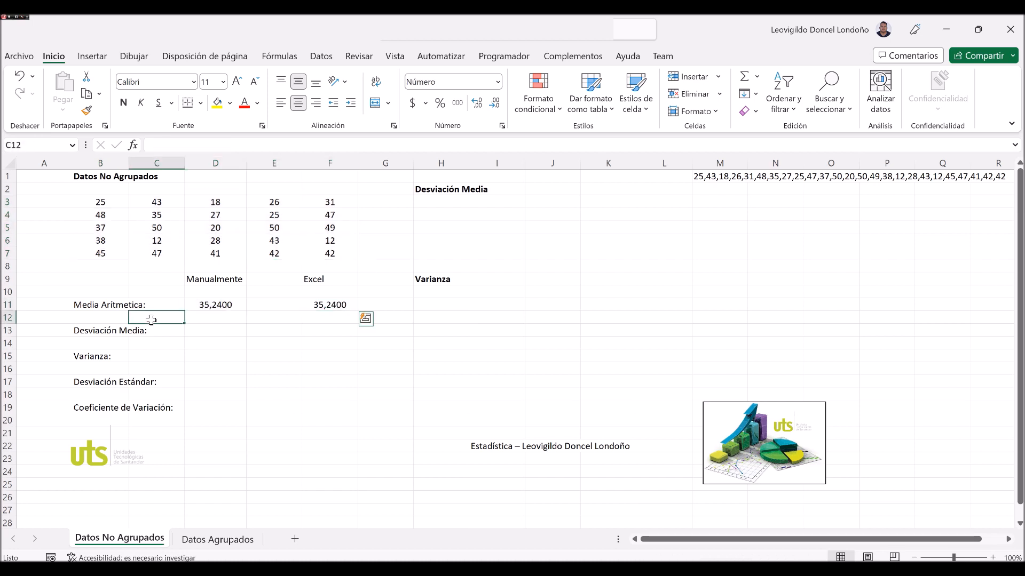
click(111, 331)
click(221, 331)
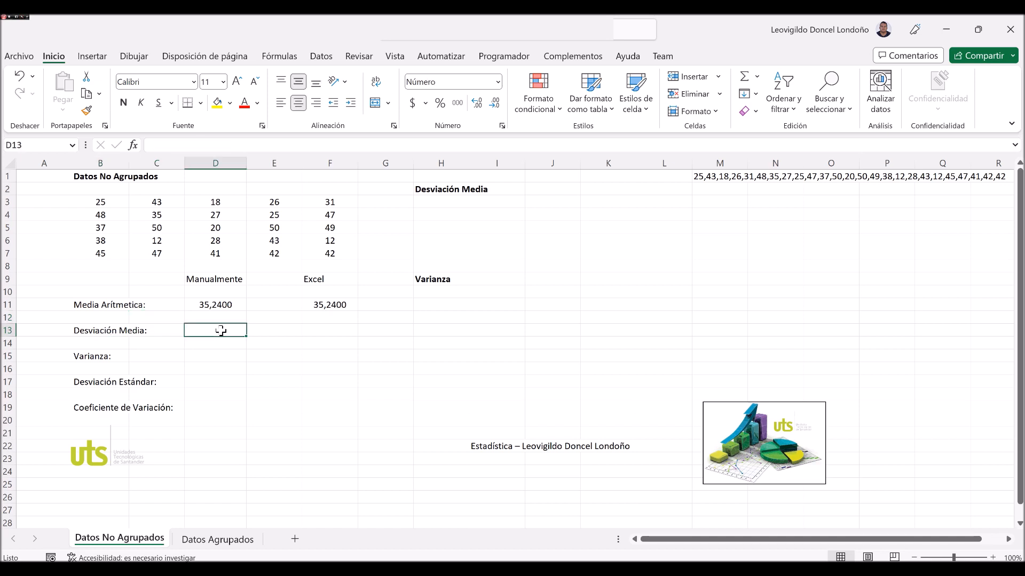
click(88, 355)
click(97, 382)
click(104, 409)
click(88, 338)
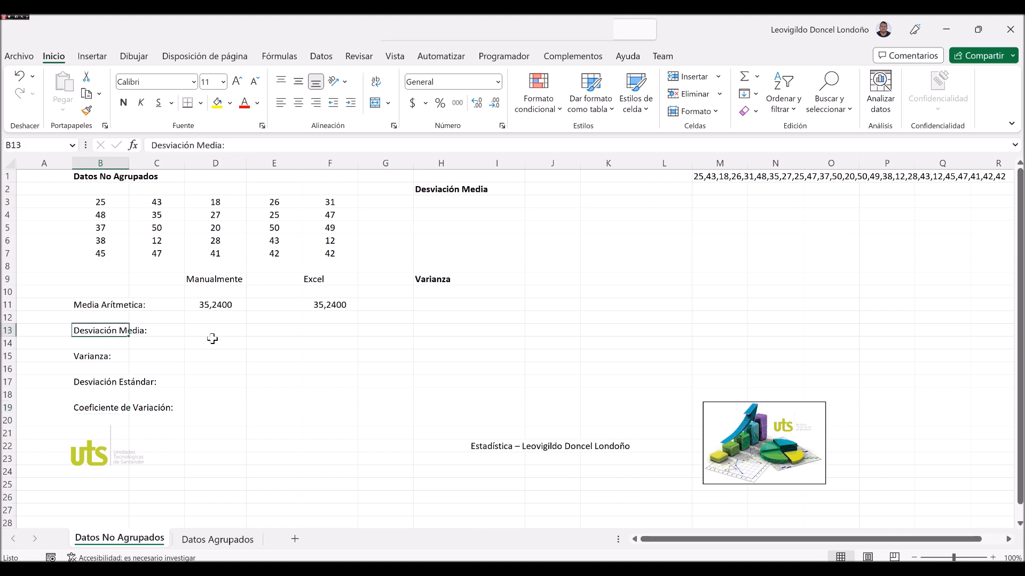
click(212, 332)
click(429, 201)
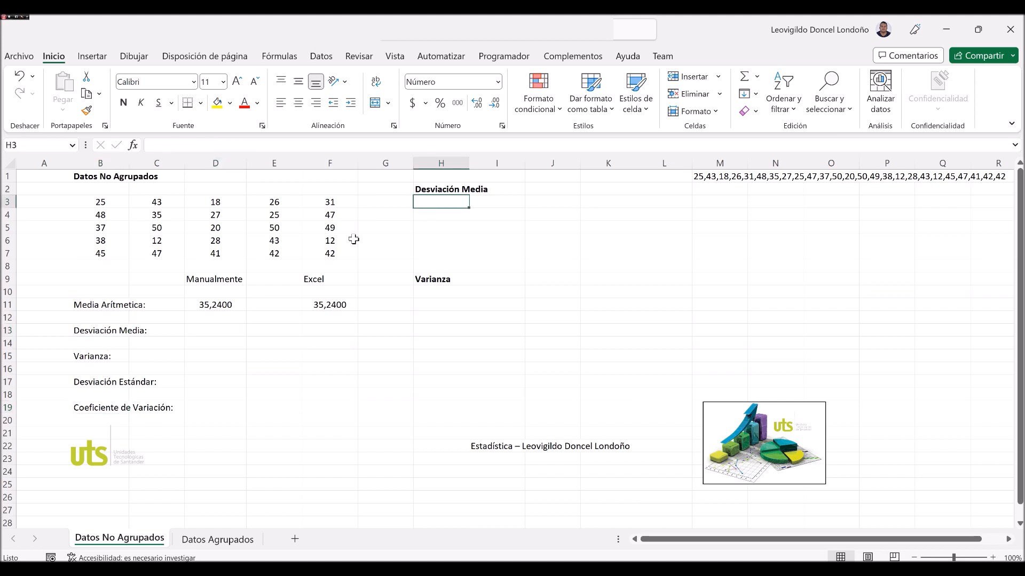
click(226, 305)
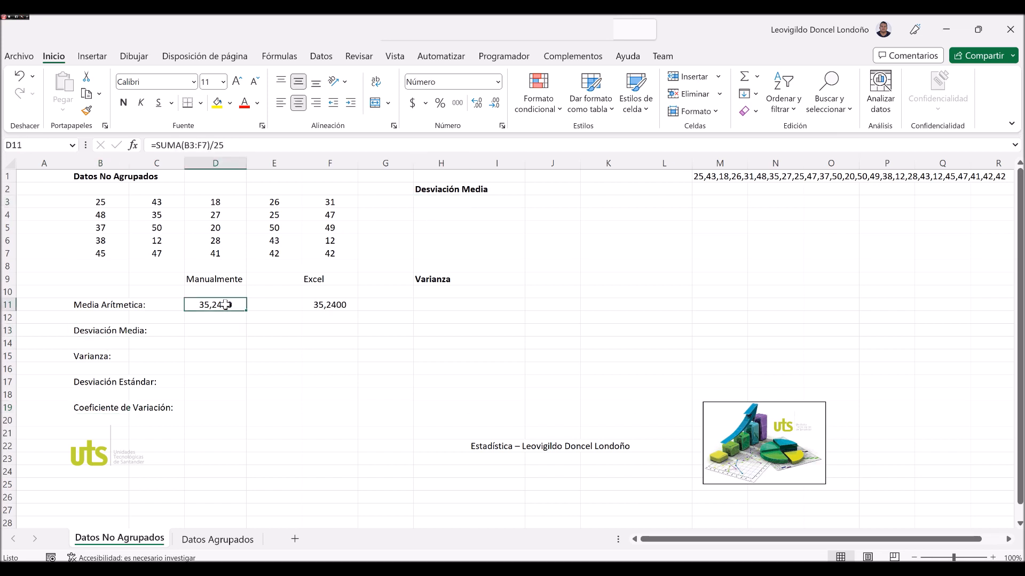
click(449, 201)
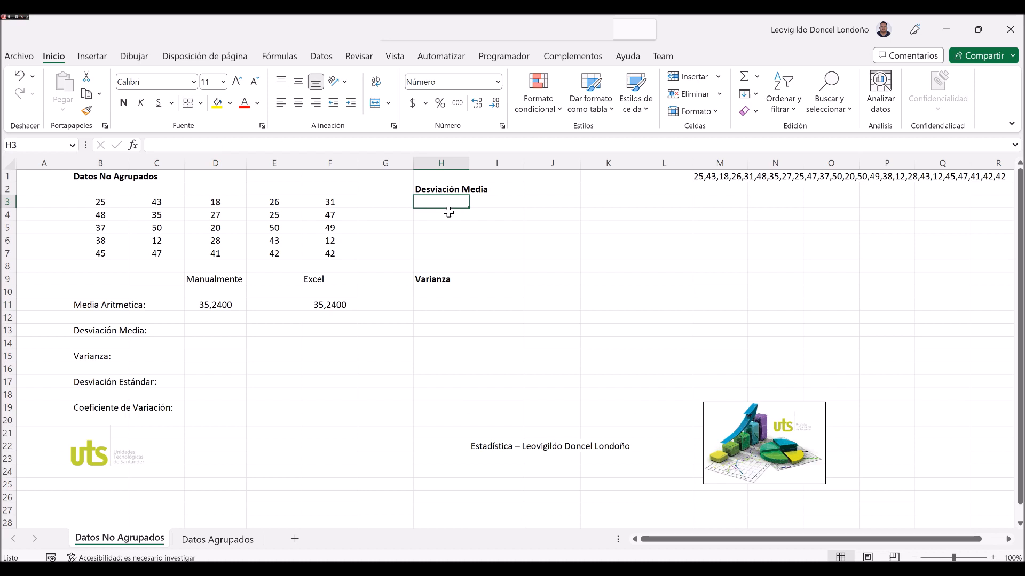
click(197, 305)
Enter the formula =ABS(B3-D11) in H3 under the Desviación Media heading.
click(433, 200)
text(=)
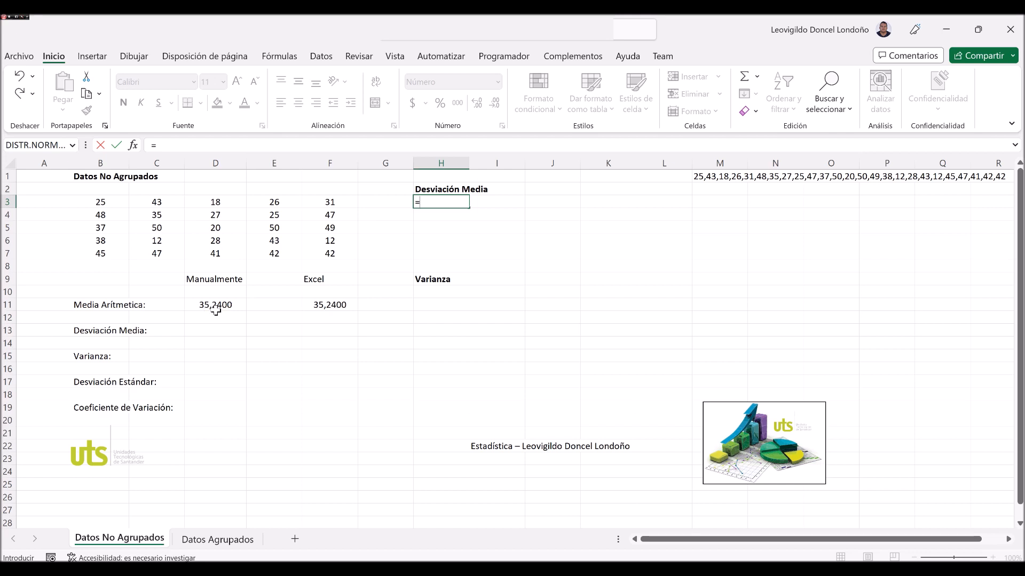
text(a)
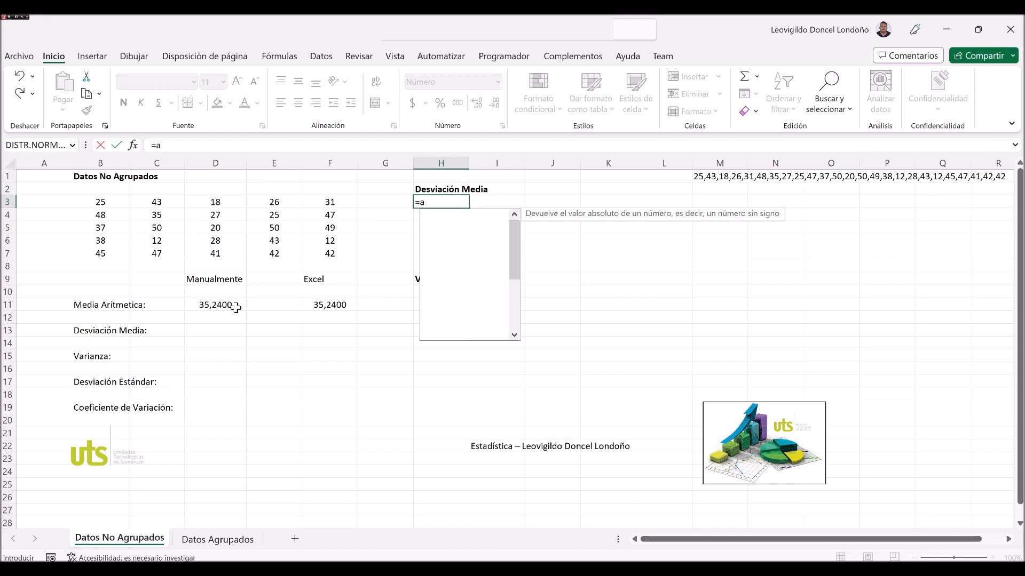
text(bs()
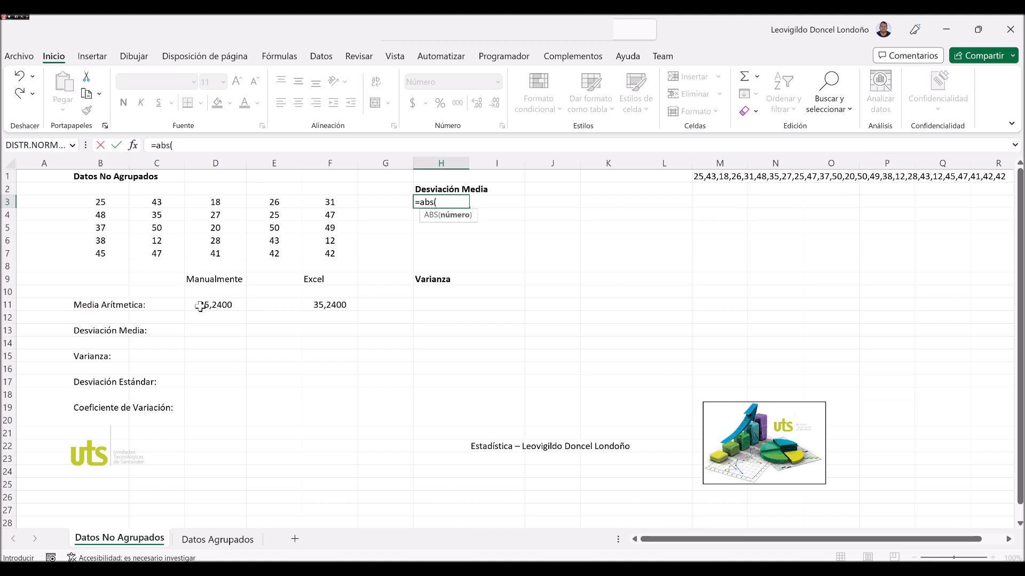
click(103, 205)
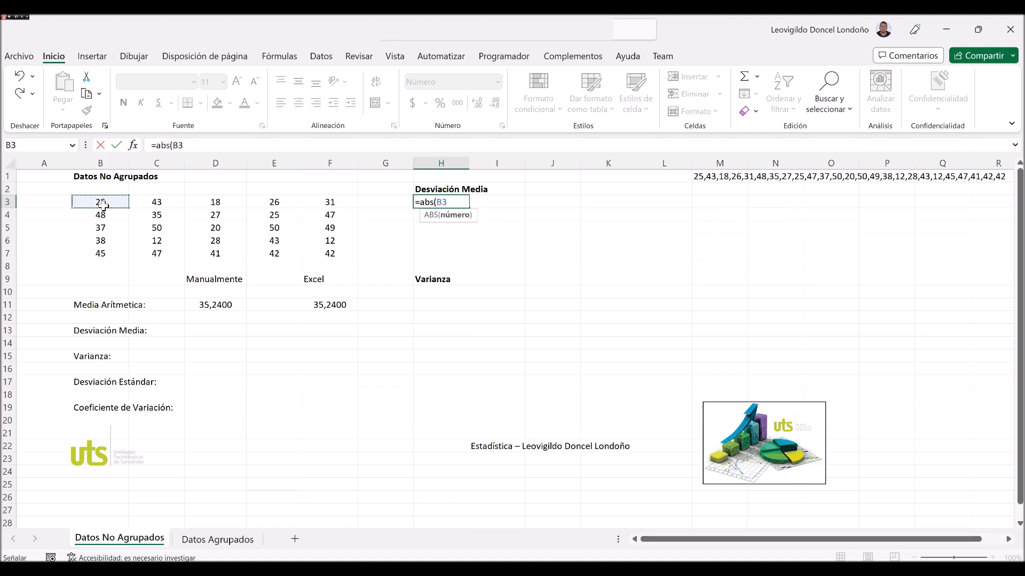
text(-)
click(206, 305)
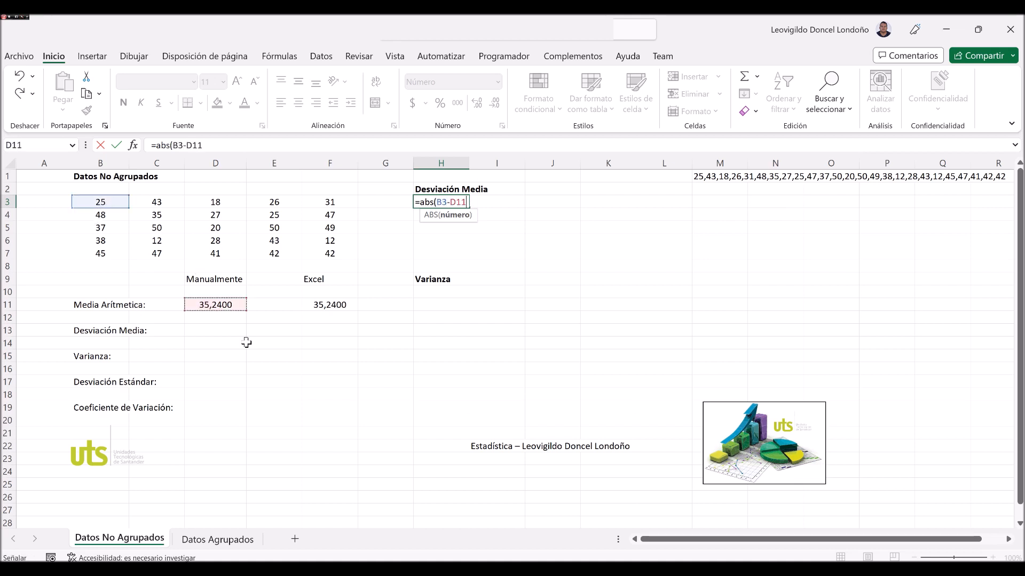
text())
key(Return)
Make the mean reference in the H3 formula absolute so that it reads =ABS(B3-$D$11).
key(Up)
key(F2)
text($D$)
key(ctrl+Return)
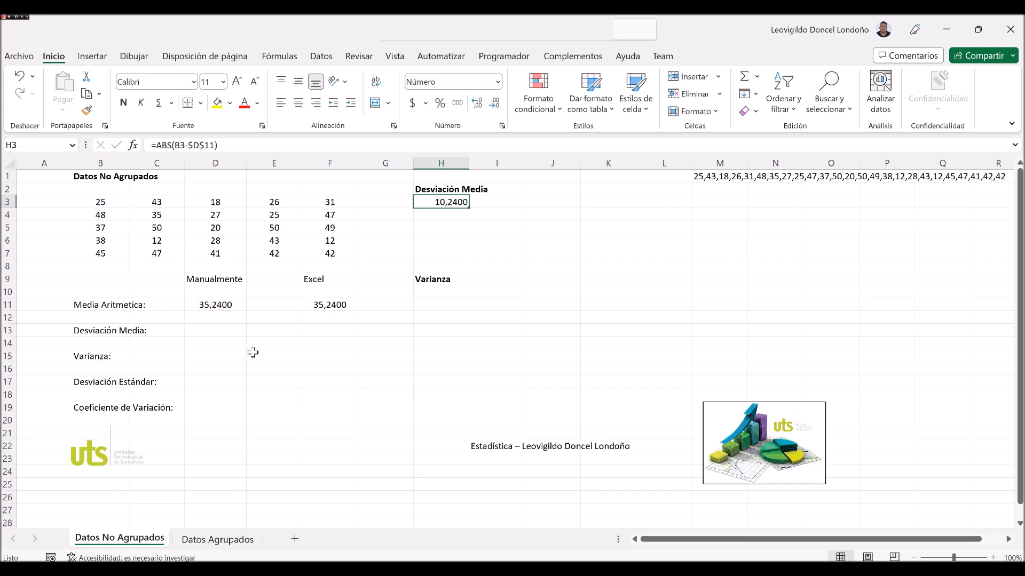
Copy the absolute deviation formula from H3 down to H7.
key(ctrl+c)
shift+click(447, 248)
key(ctrl+v)
key(ctrl+c)
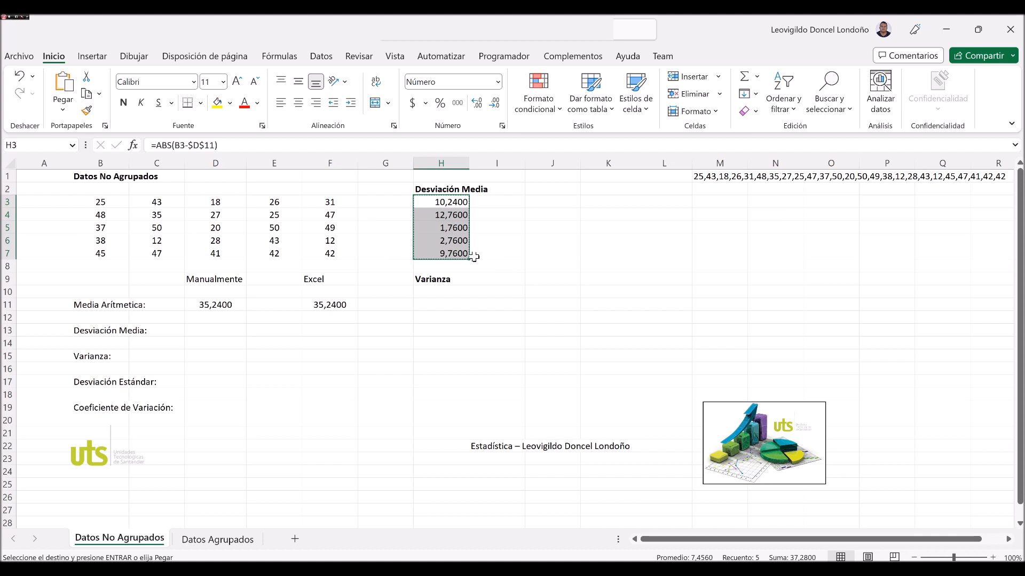
Extend the absolute deviation formulas in H3:H7 across to column L, filling the block H3:L7.
key(Right)
key(ctrl+v)
key(Right)
key(ctrl+v)
key(Right)
key(ctrl+v)
key(Right)
key(ctrl+v)
key(Left)
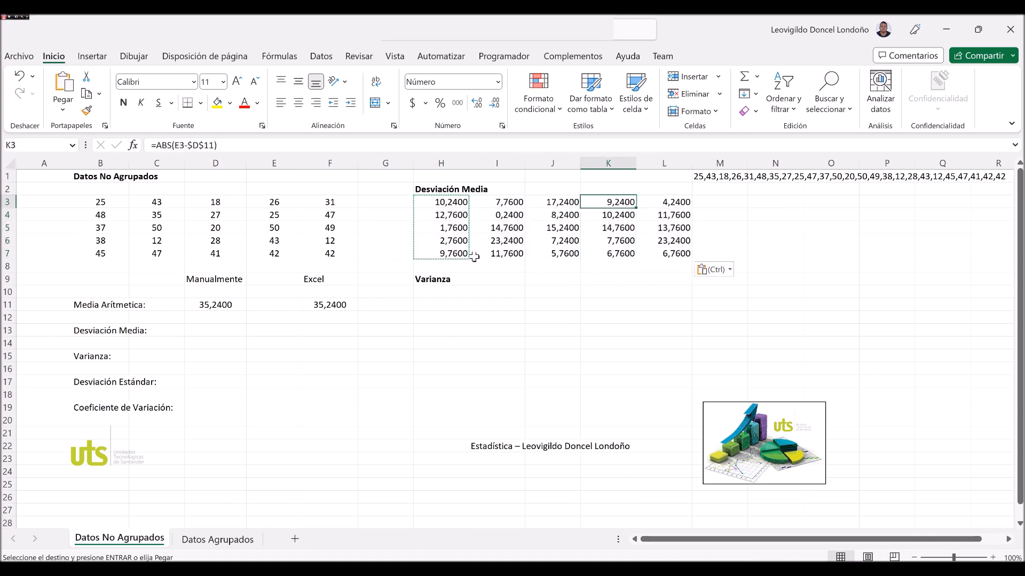
click(444, 199)
mouse_move(469, 208)
mouse_down()
mouse_move(625, 255)
mouse_move(684, 243)
mouse_move(693, 211)
mouse_move(687, 257)
mouse_up()
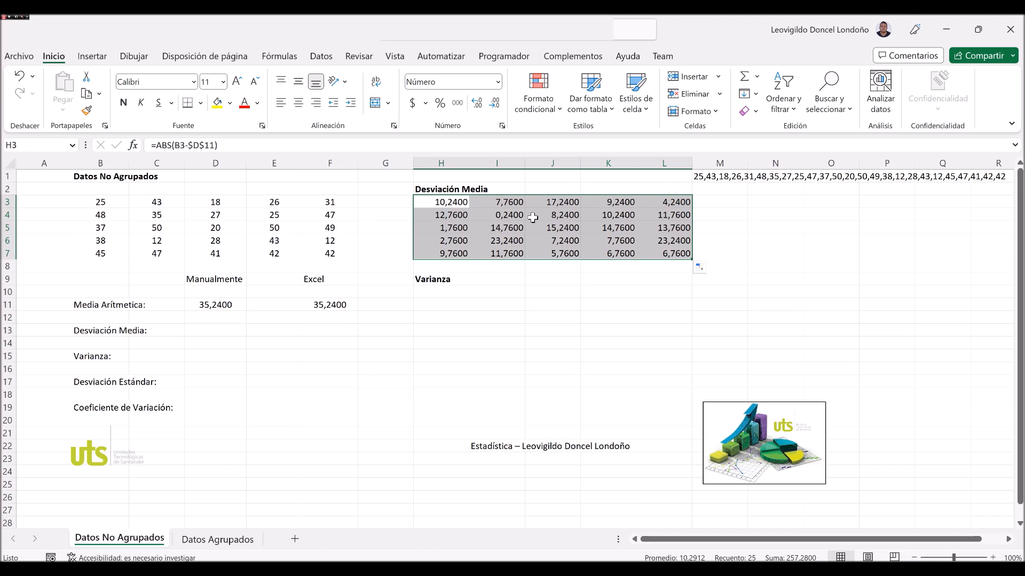
Enter the manual mean deviation in D13 as the formula =SUMA(H3:L7)/25.
click(212, 335)
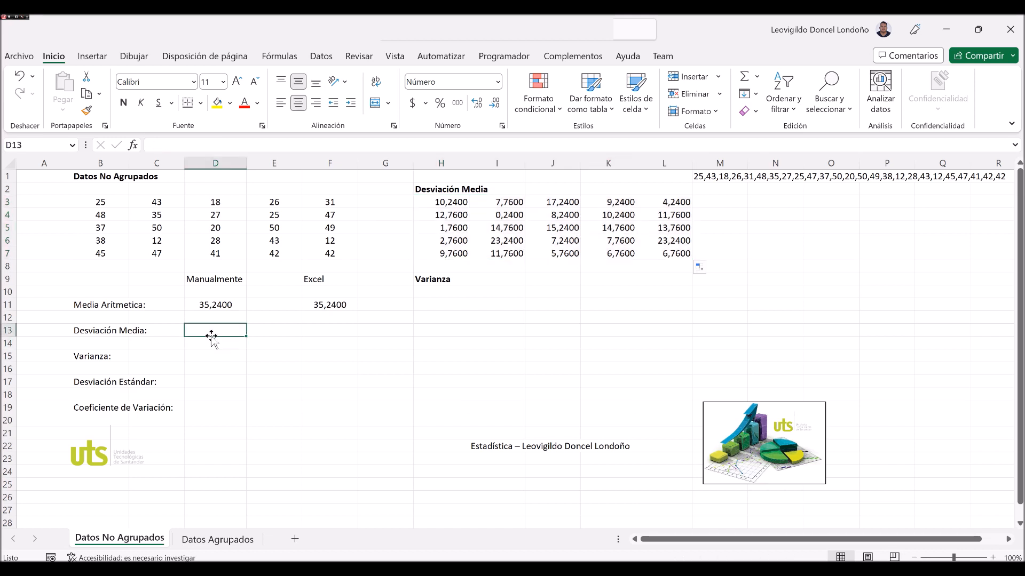
text(=suma()
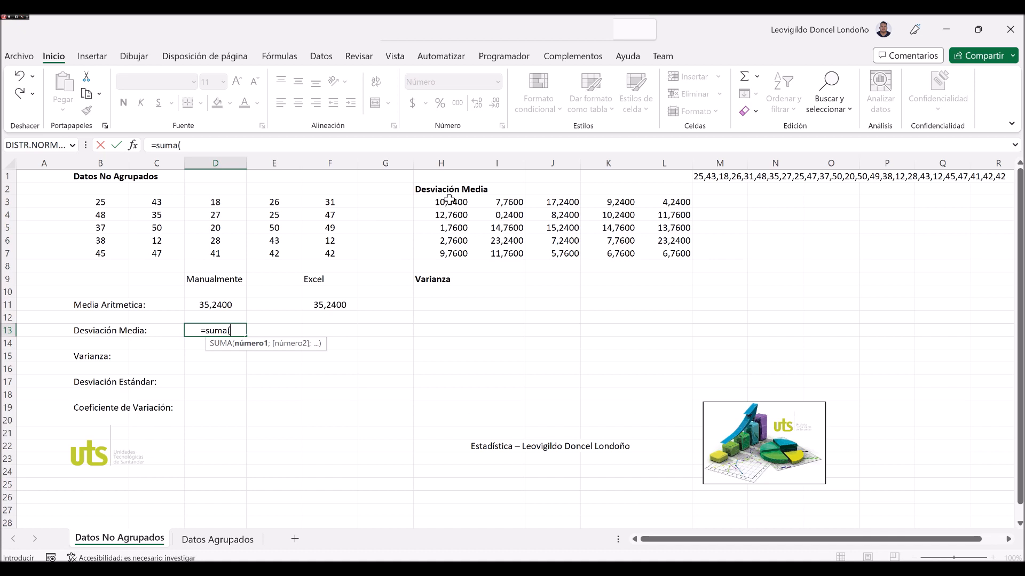
drag(446, 203, 674, 255)
text())
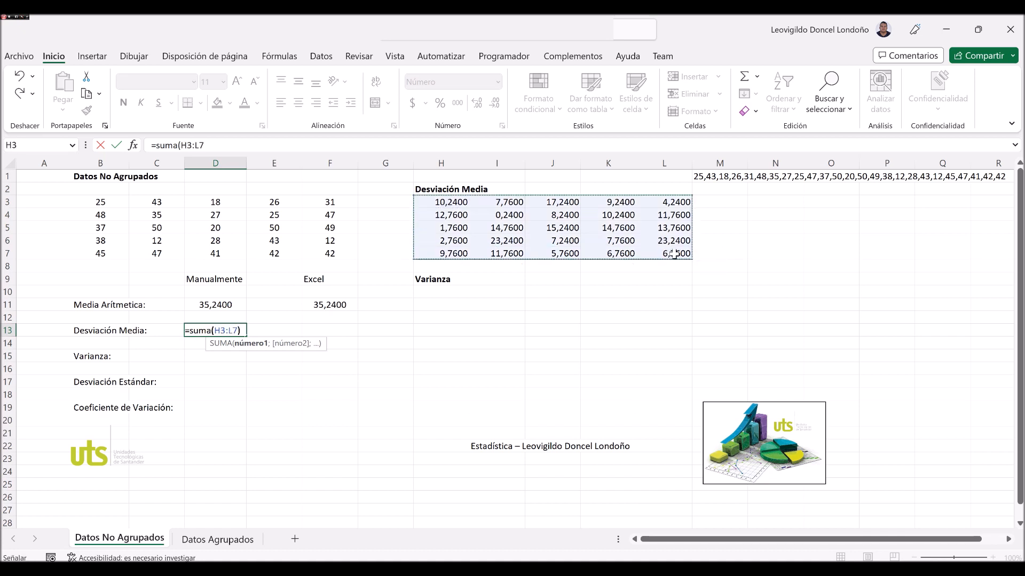
text(/25)
key(Return)
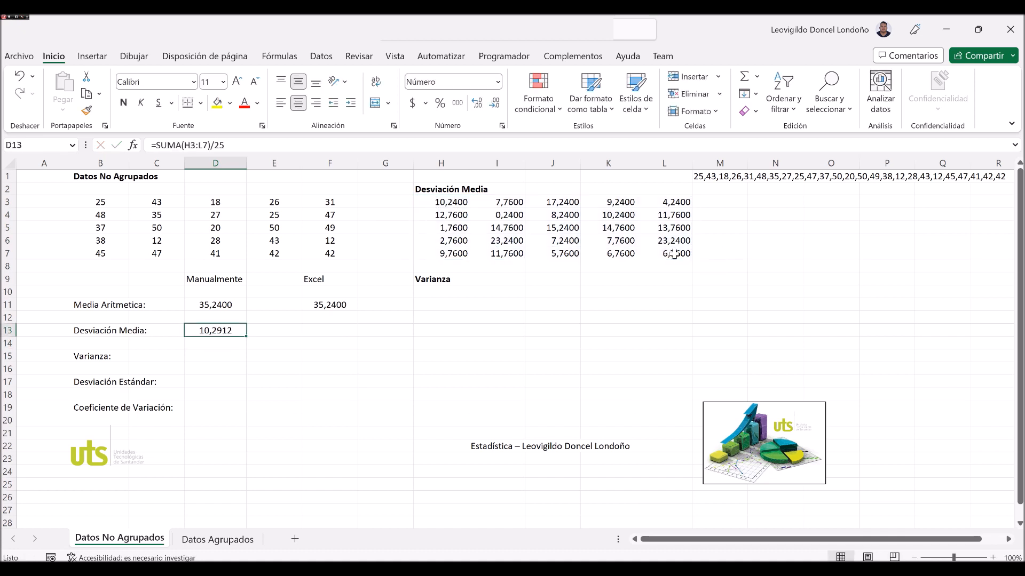
Enter the Excel mean deviation in F13 as the formula =DESVPROM(B3:F7).
click(327, 341)
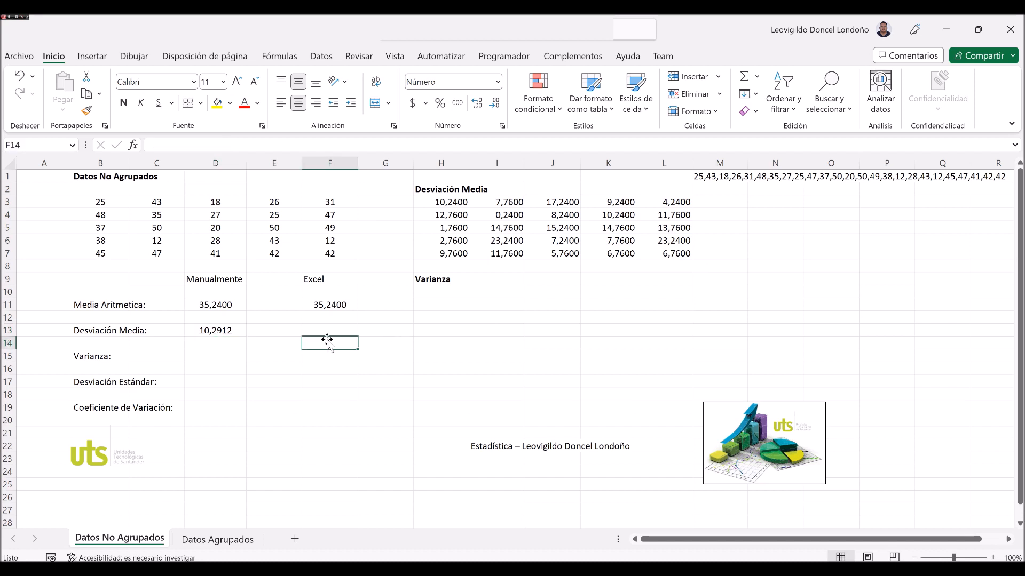
click(321, 330)
text(=desv)
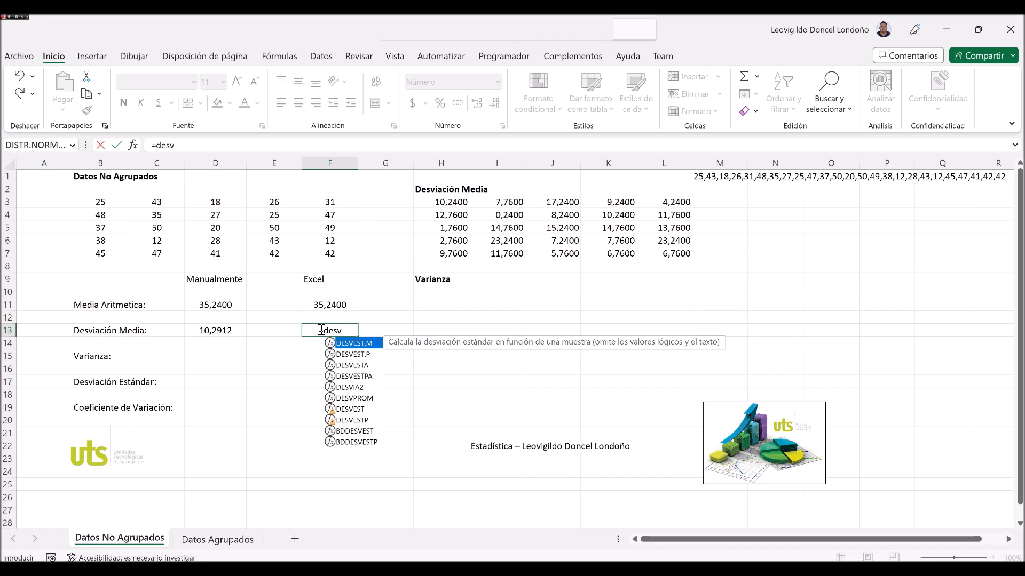
key(Down)
key(Down)
key(Down)
key(Down)
key(Down)
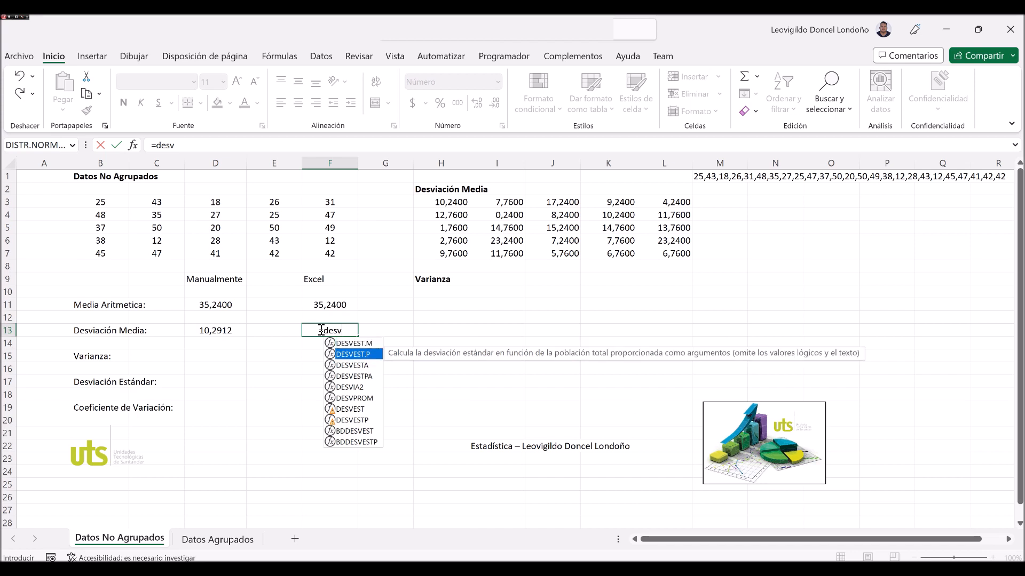
text(pro)
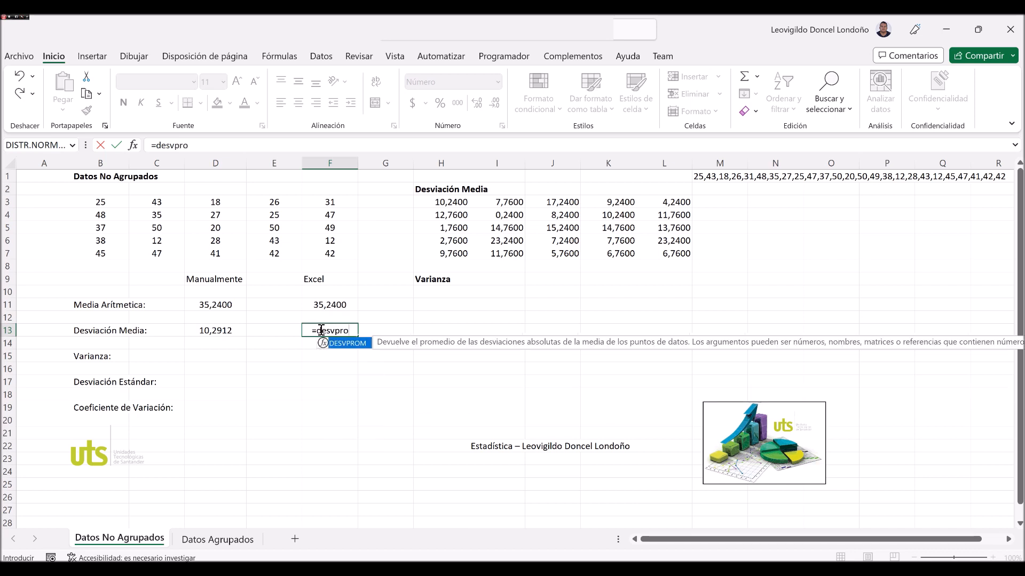
text(m()
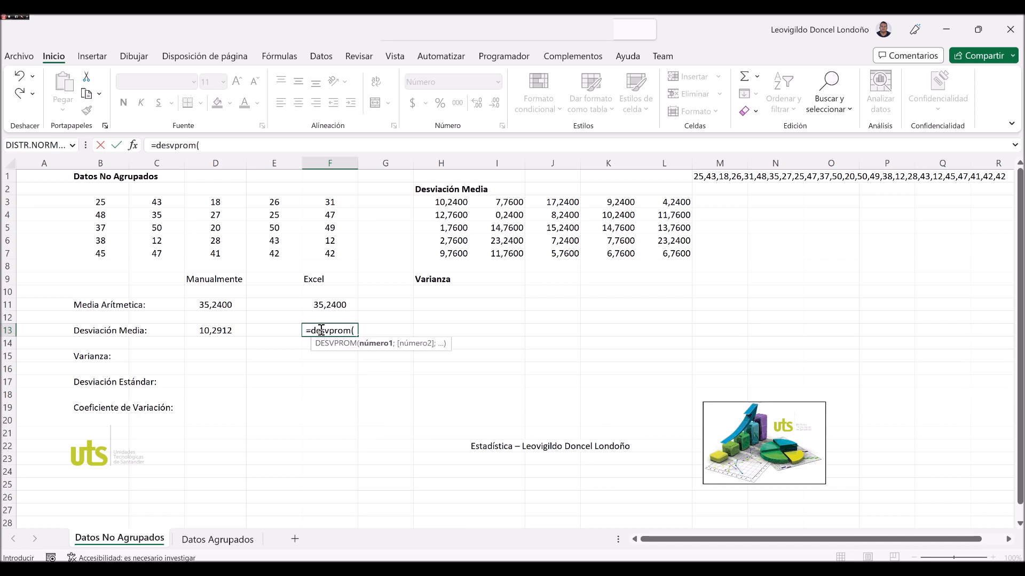
key(Up)
key(Up)
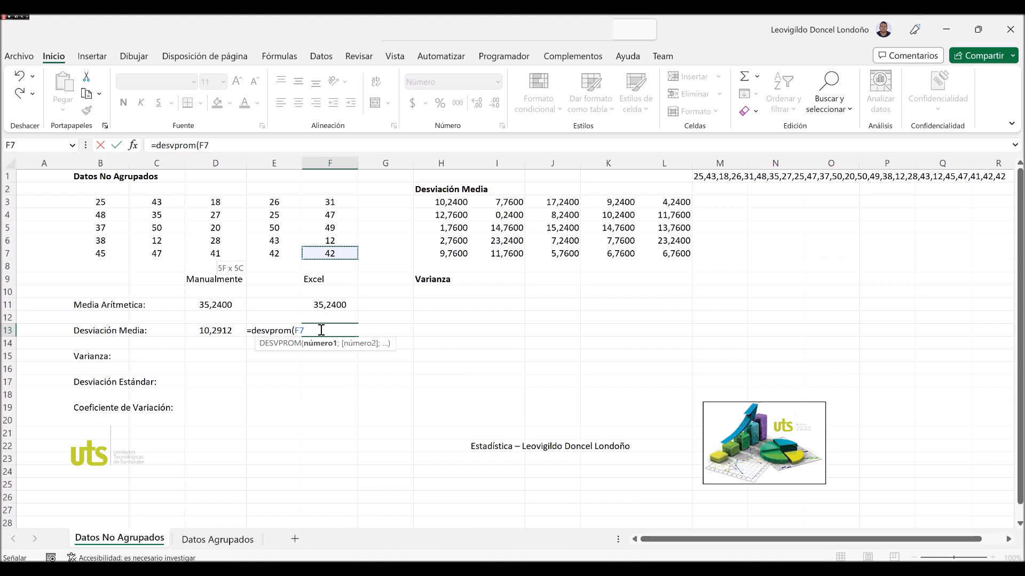
key(shift+Left)
key(shift+Left)
key(shift+Left)
key(shift+Left)
key(shift+Up)
key(shift+Up)
key(shift+Up)
key(shift+Up)
text(()
text())
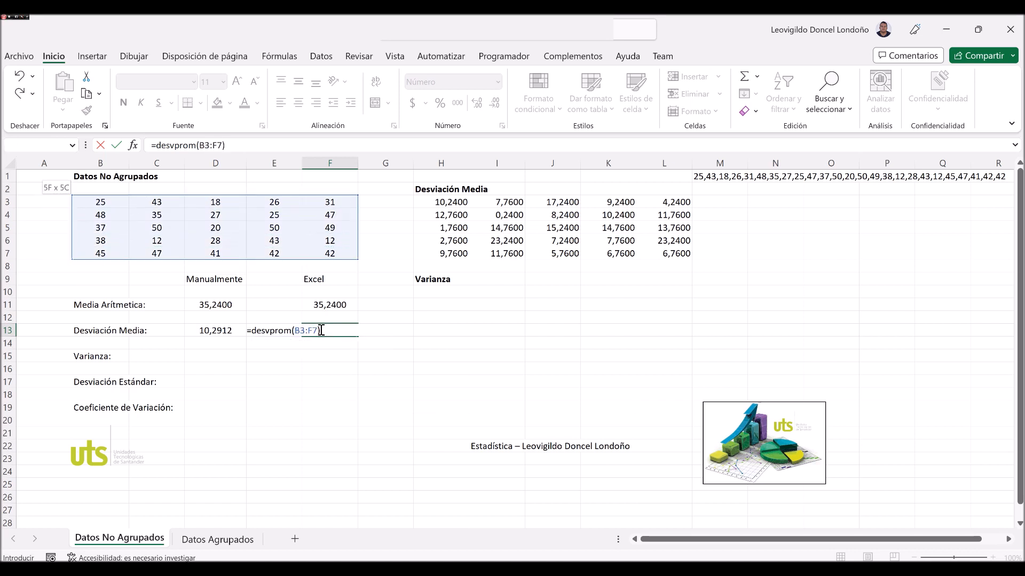
key(ctrl+Return)
click(211, 333)
click(348, 337)
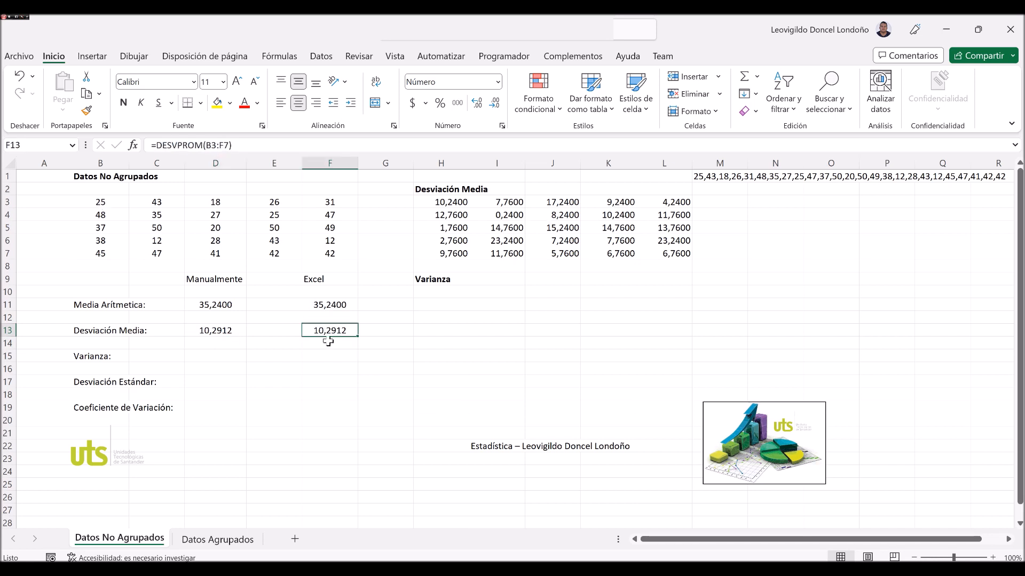
Square the first deviation in H10 with =POTENCIA(H3;2) and fill the formula over the block H10:L14.
click(190, 355)
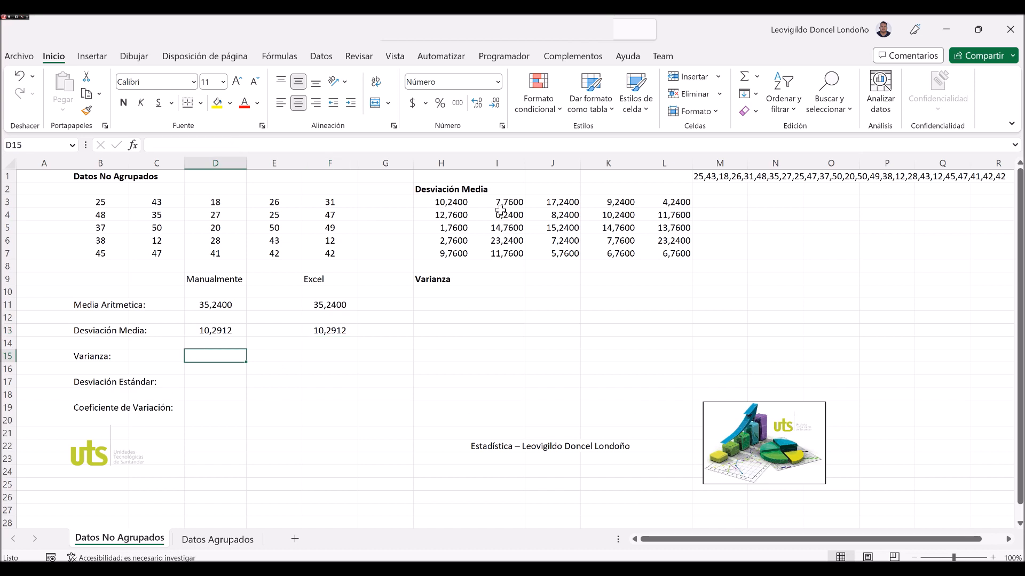
click(430, 293)
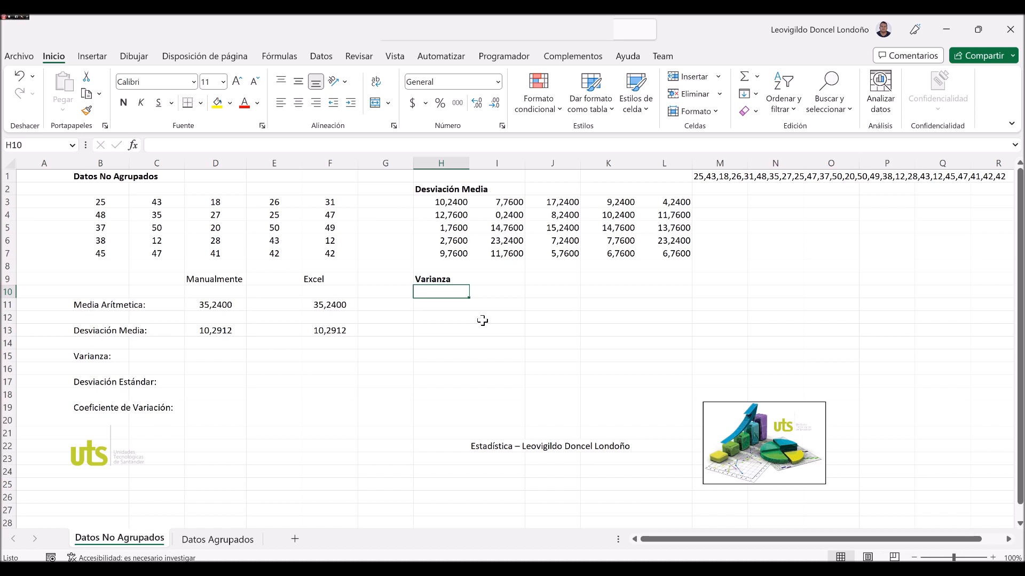
text(=)
key(Up)
key(Up)
key(Up)
key(Up)
key(Up)
key(Up)
key(Up)
key(BackSpace)
key(BackSpace)
key(BackSpace)
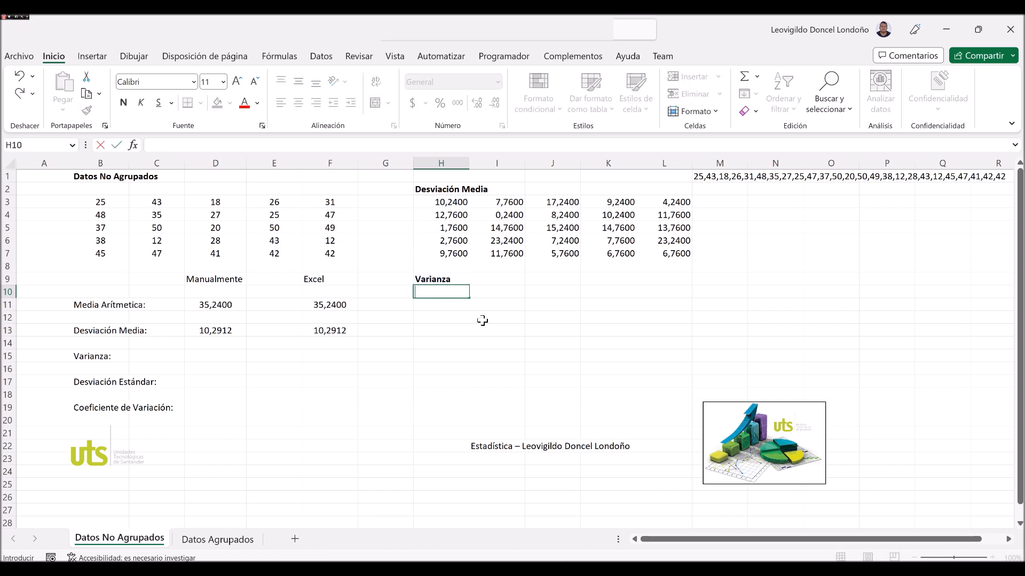
text(=potencia()
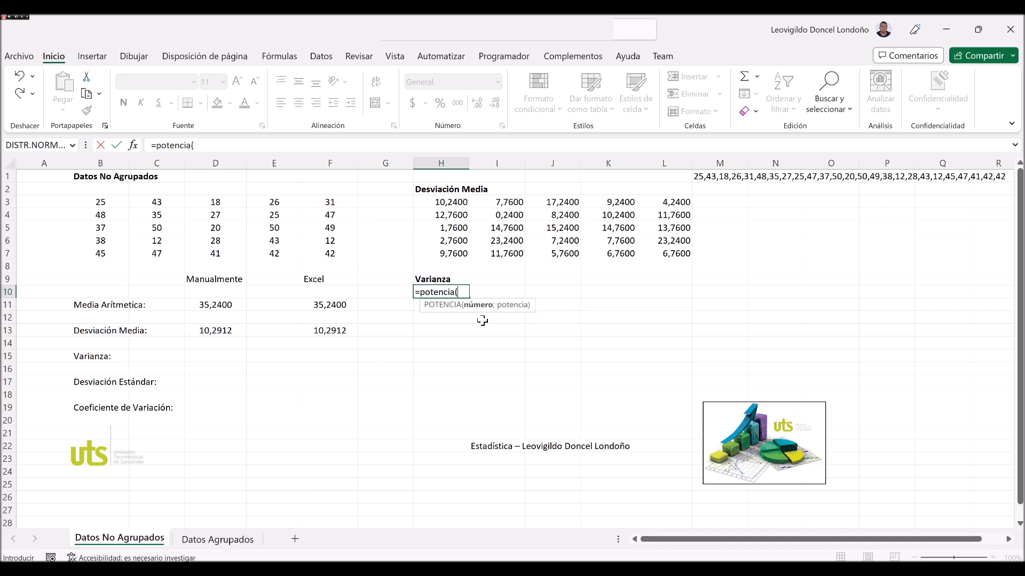
click(461, 203)
text(;2)
key(ctrl+Return)
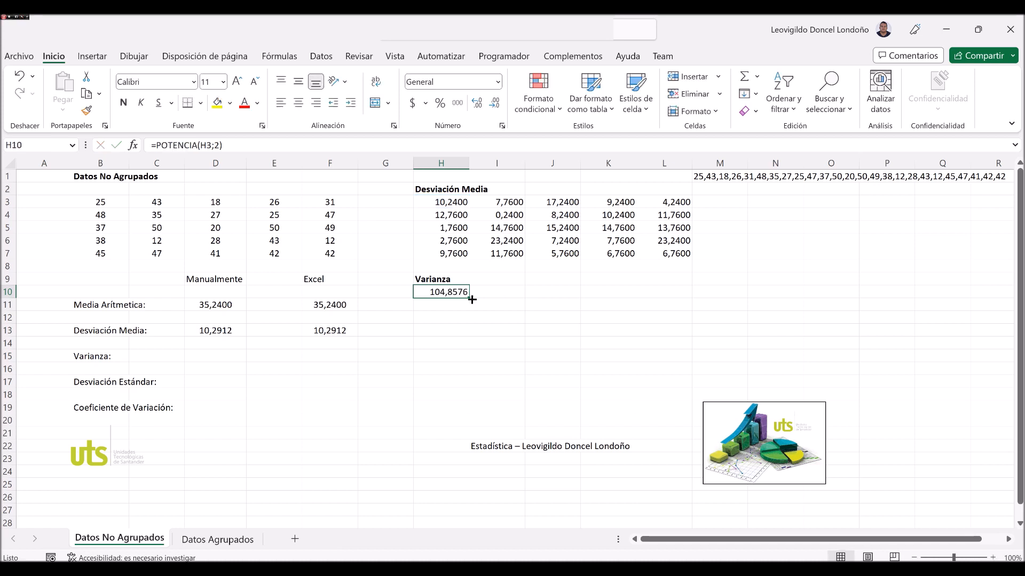
drag(469, 298, 680, 346)
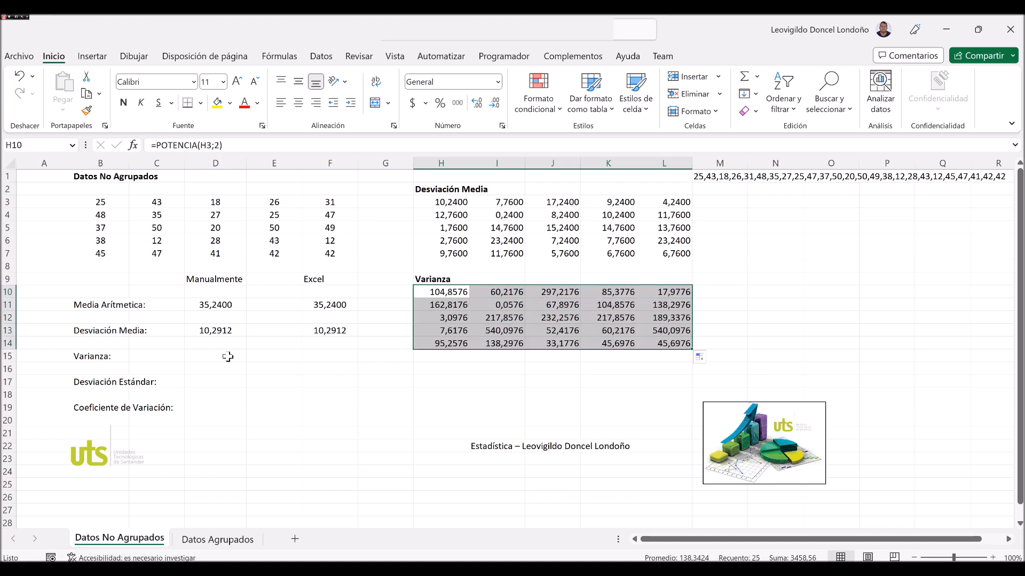
Enter the manual variance in D15 as the formula =SUMA(H10:L14)/24.
click(209, 360)
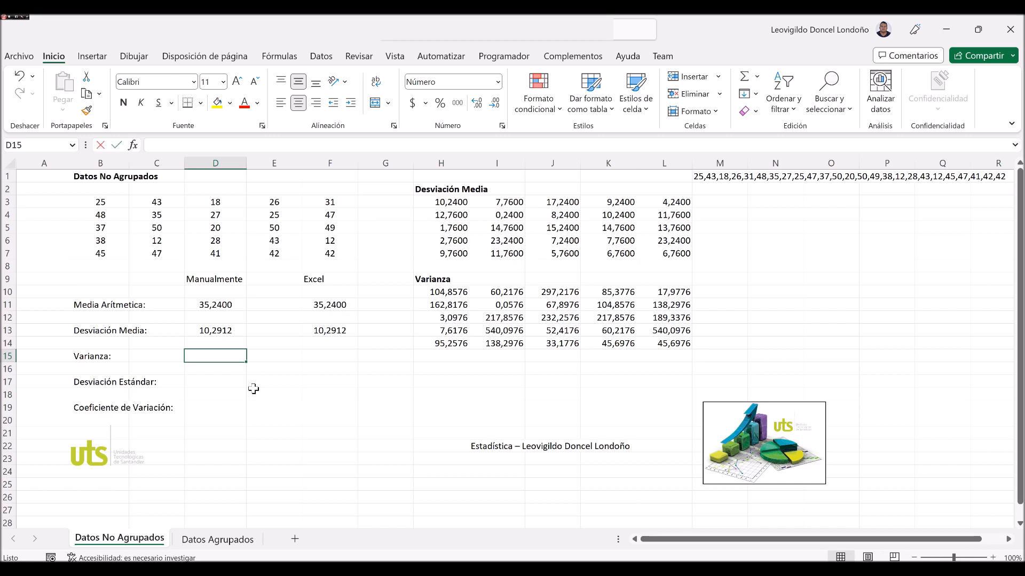
text(=suma()
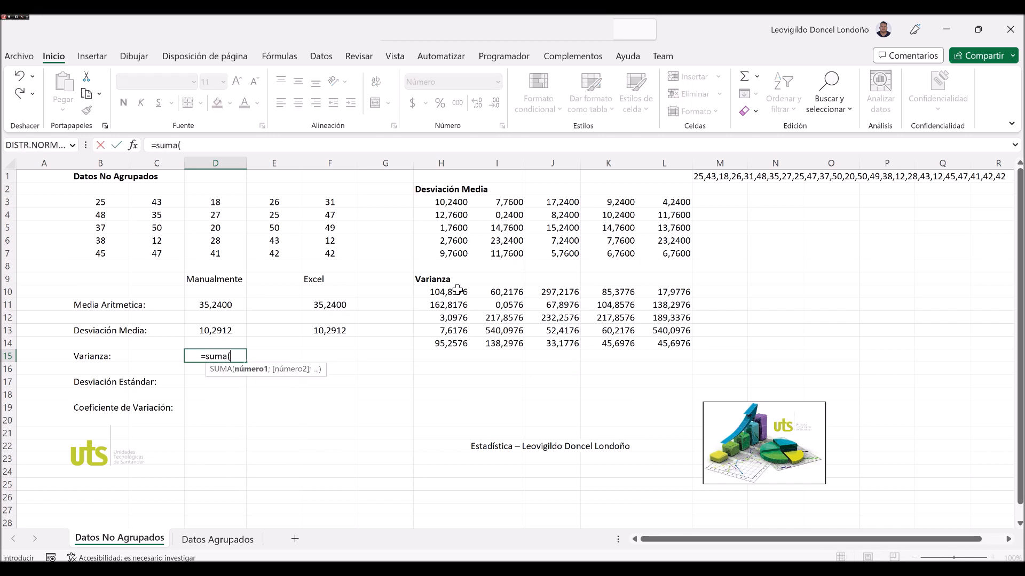
drag(454, 291, 674, 353)
text())
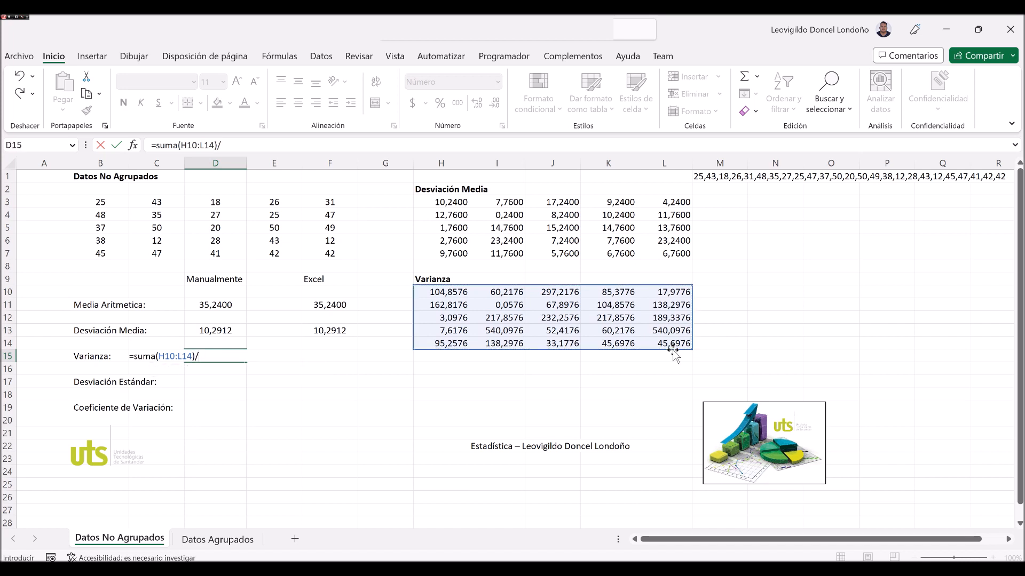
text(/24)
key(Return)
key(Up)
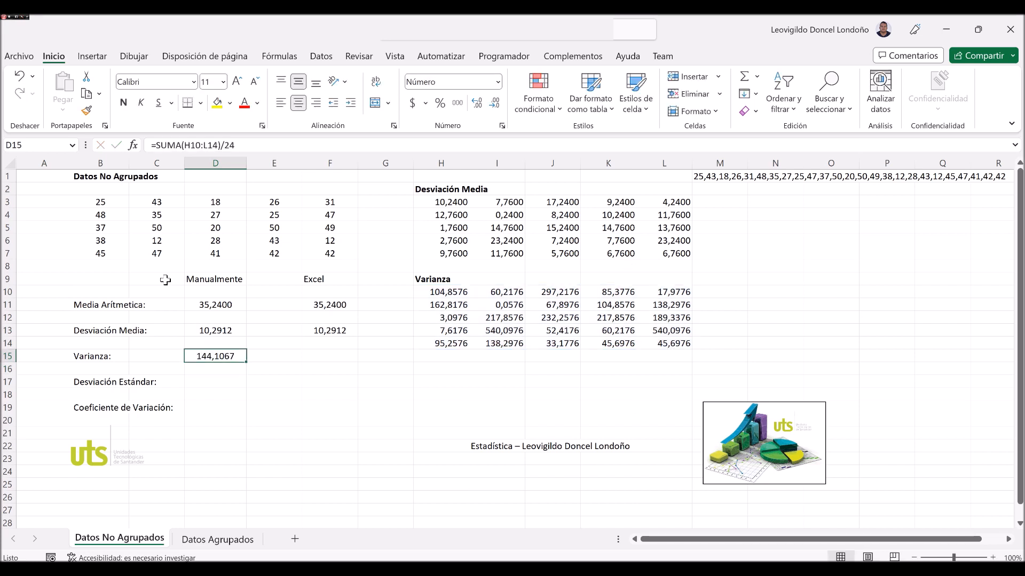
Enter the Excel variance in F15 as the formula =VAR(B3:F7).
key(Right)
key(Right)
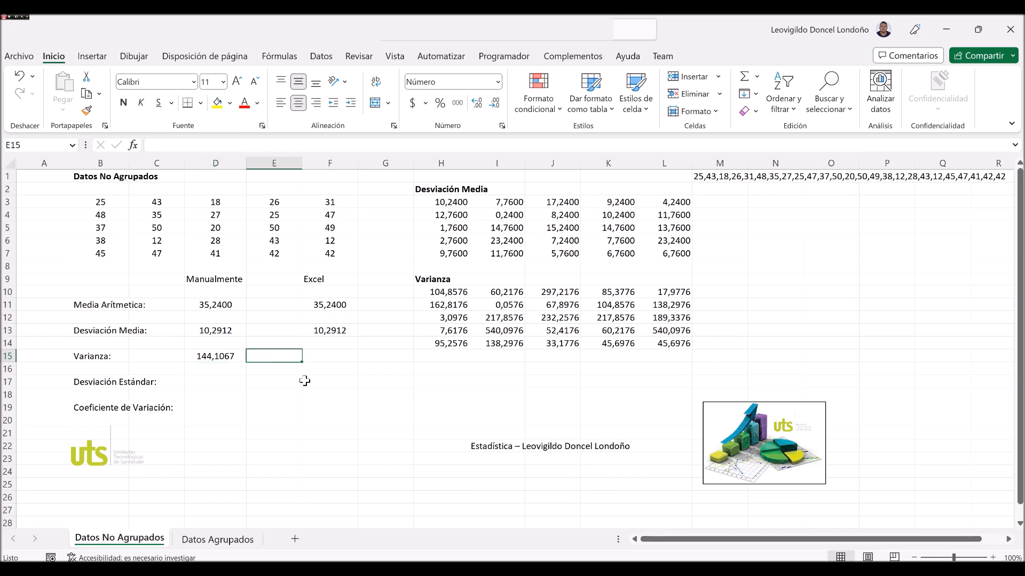
text(=)
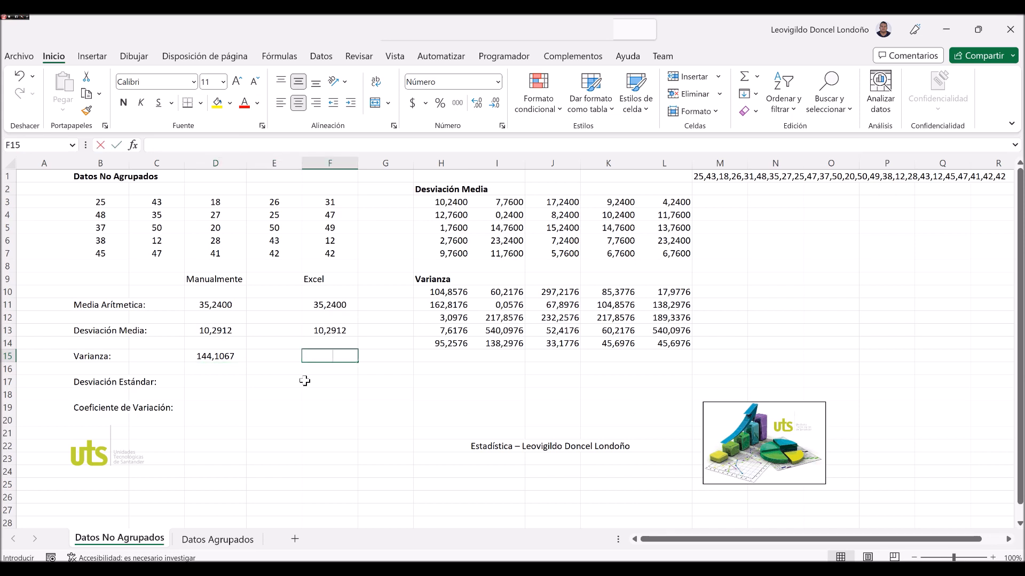
text(var)
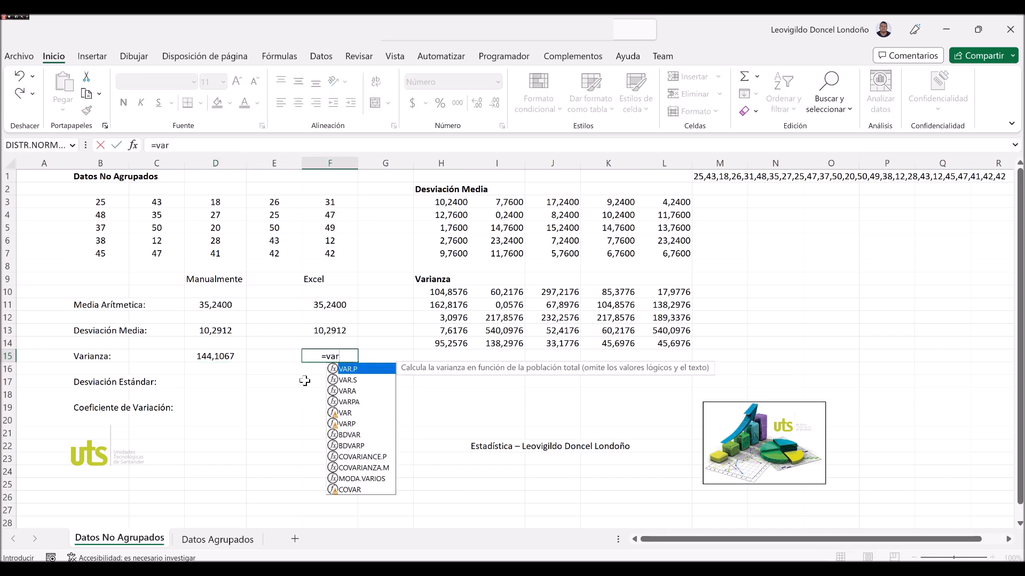
text(()
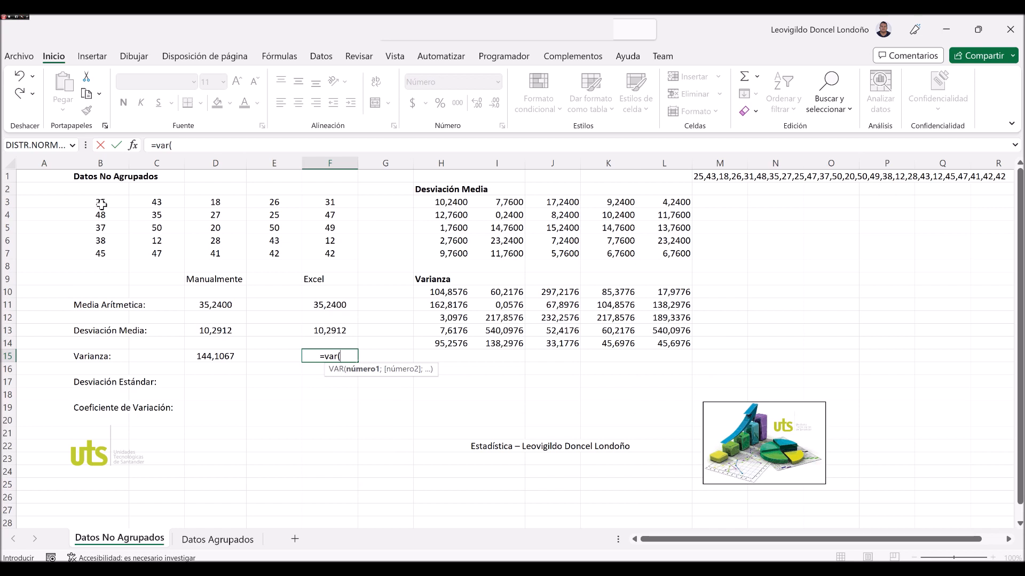
drag(98, 204, 319, 261)
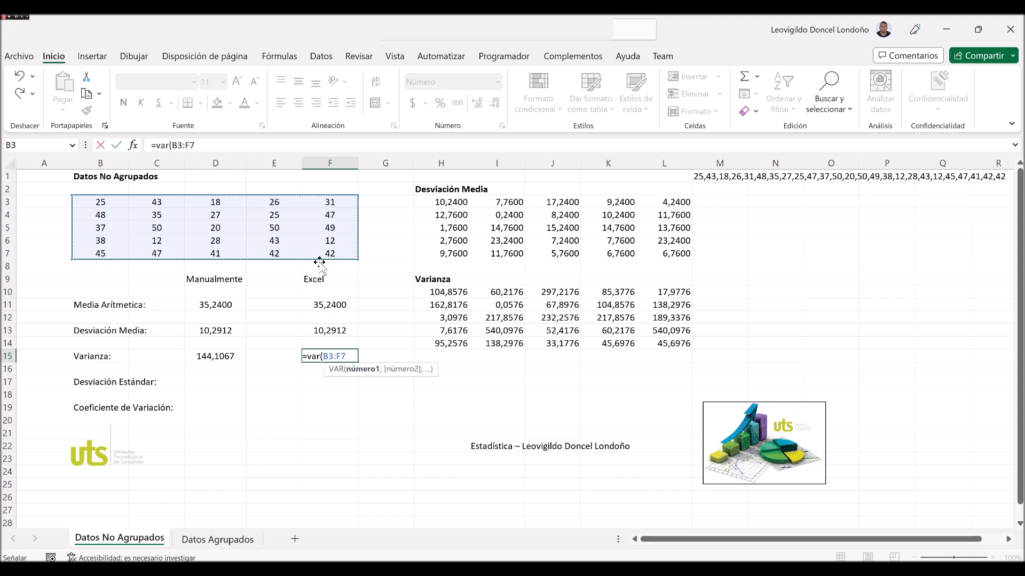
key(Return)
click(328, 359)
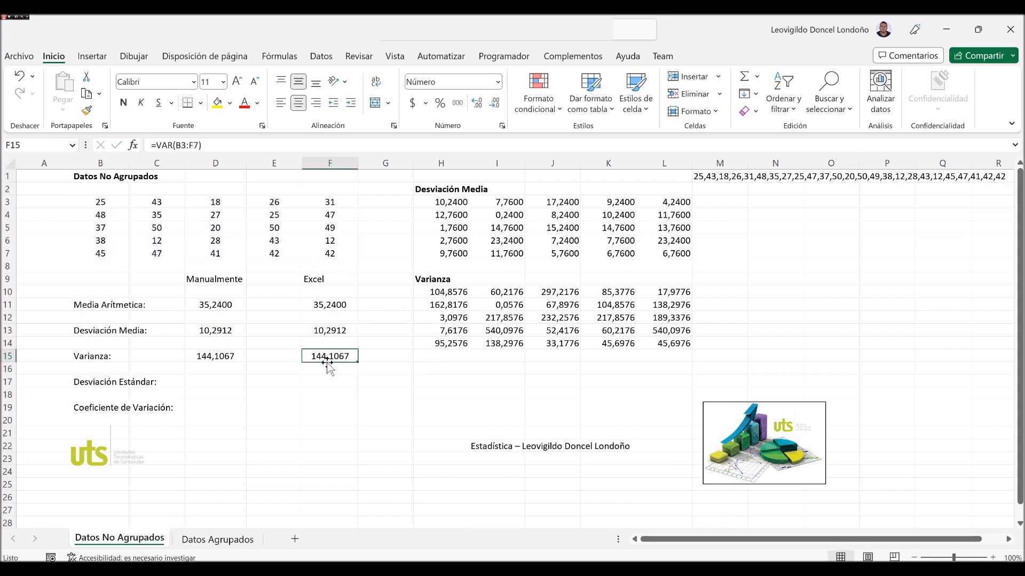
key(Down)
text(=var)
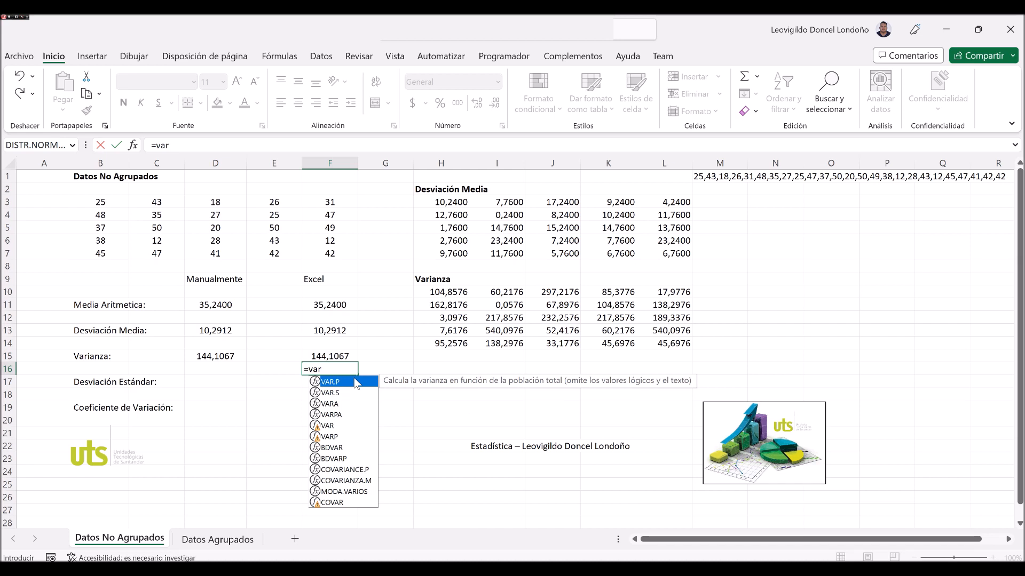
text(.p)
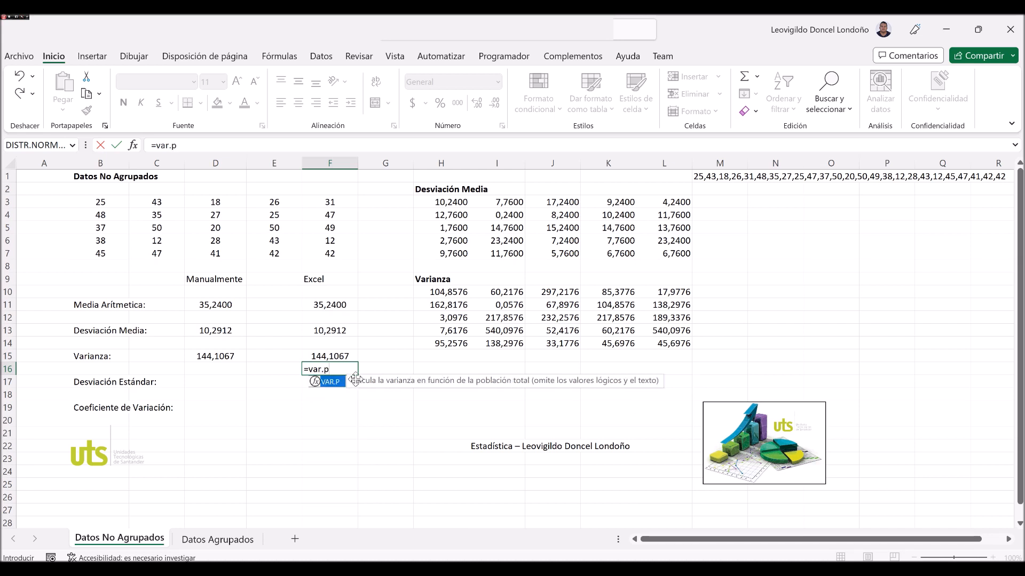
text(()
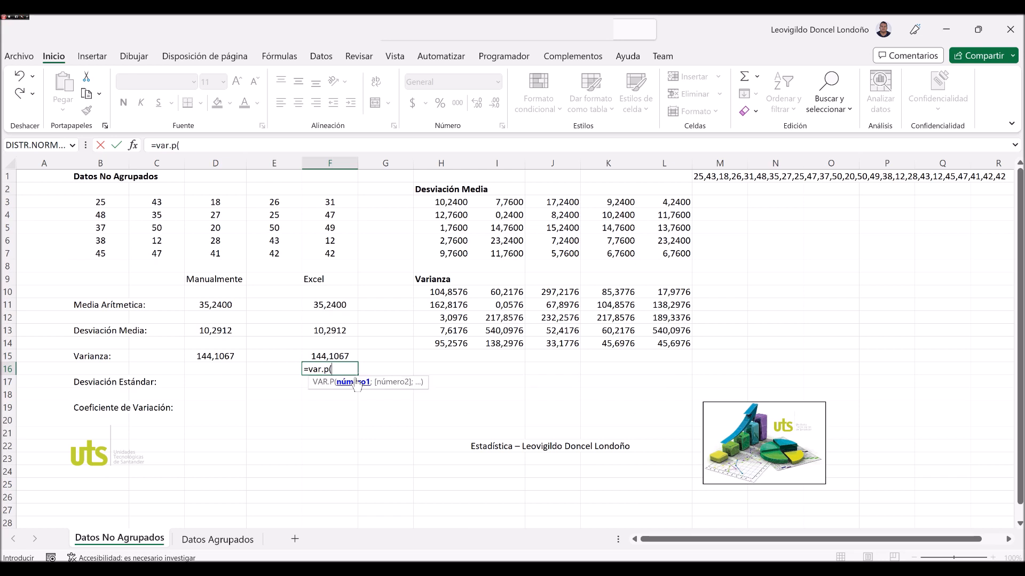
key(Escape)
key(Up)
Write the function name VAR in F16, below the Excel variance.
key(Down)
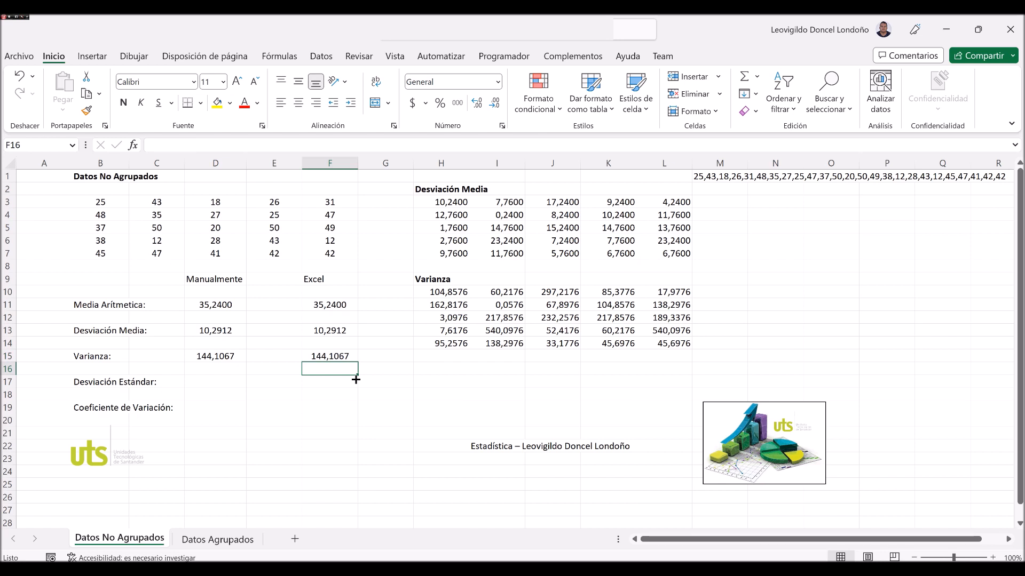
text(VAR)
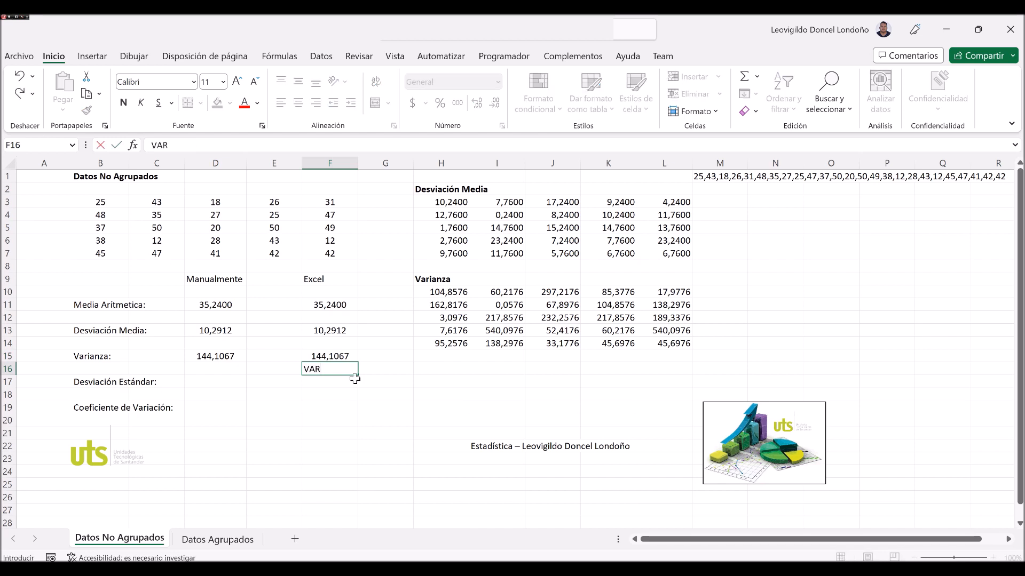
key(Up)
Check the function used in F11 and write its name PROMEDIO in F12 as a text label.
key(Up)
key(Up)
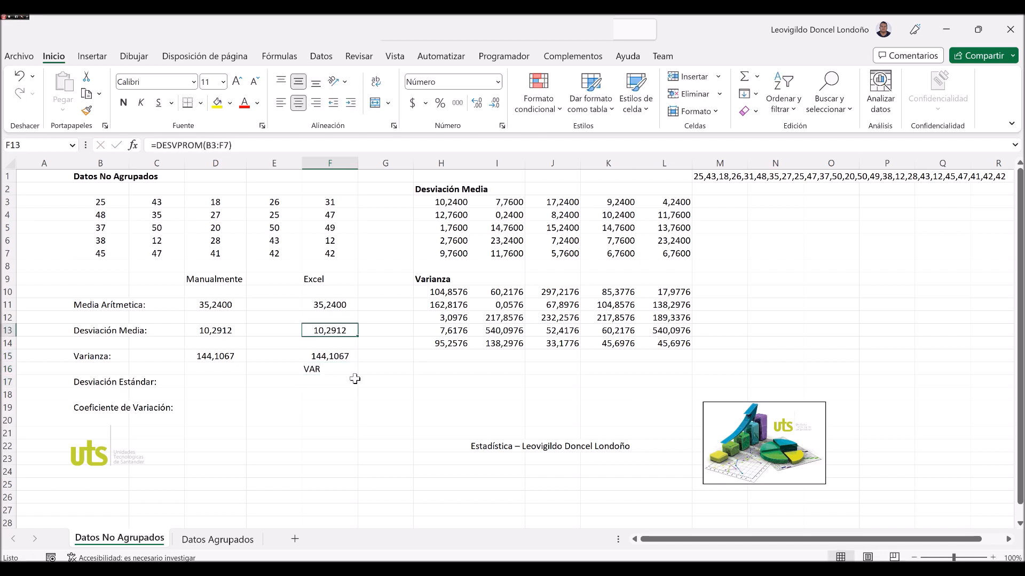
Copy the function name DESVPROM from the F13 formula into F14 as a text label.
key(F2)
key(Home)
key(Right)
key(shift+Right)
key(shift+Right)
key(shift+Right)
key(shift+Right)
key(shift+Right)
key(shift+Right)
key(shift+Right)
key(shift+Right)
key(ctrl+c)
key(Escape)
key(Down)
key(ctrl+v)
key(Up)
key(Up)
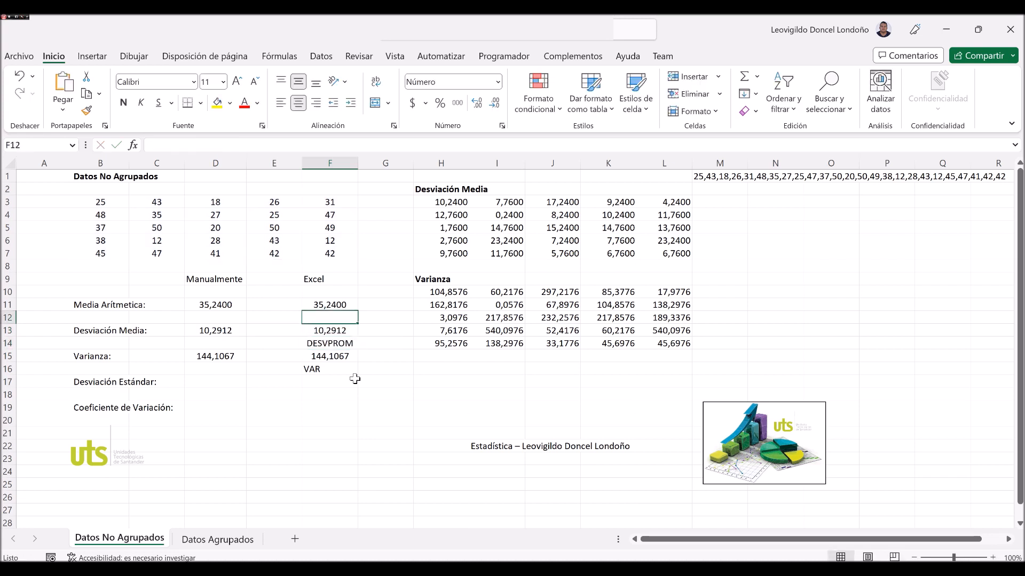
key(Up)
key(F2)
key(Escape)
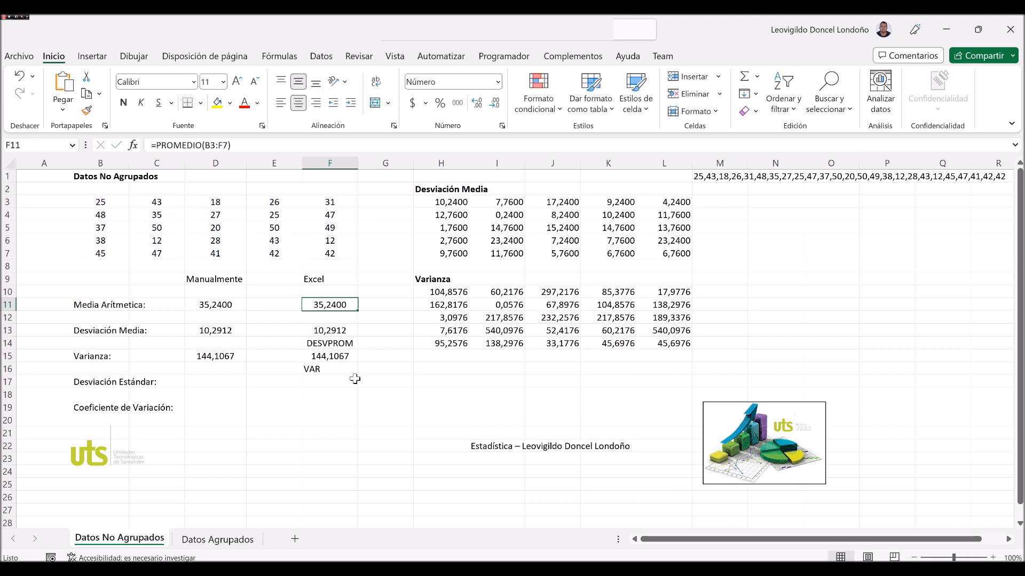
key(Down)
text(P)
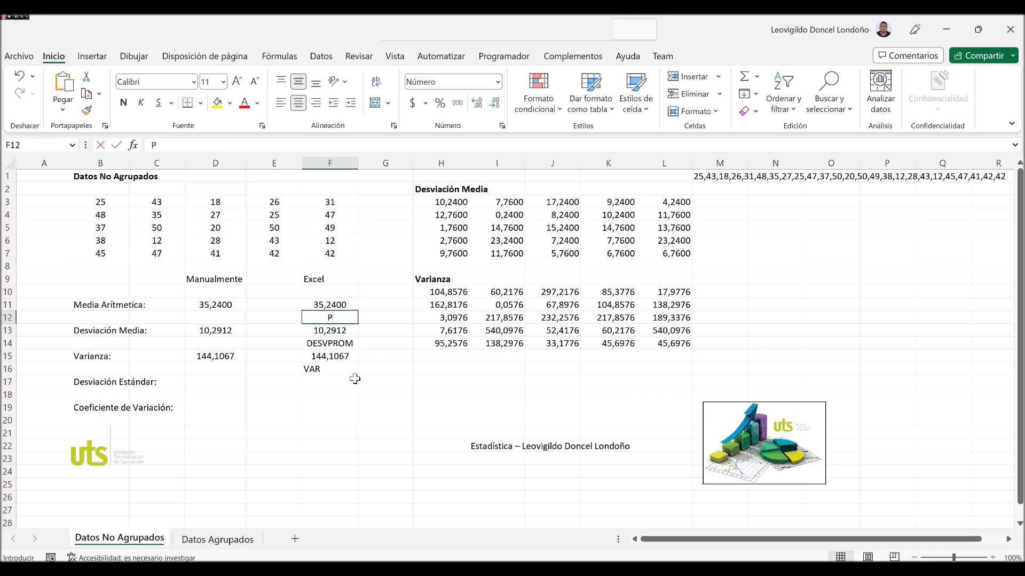
text(ROMEDIO)
key(Return)
Calculate the manual standard deviation in D17 from the manual variance with the formula =POTENCIA(D15;0,5).
key(Down)
key(Down)
key(Down)
key(Down)
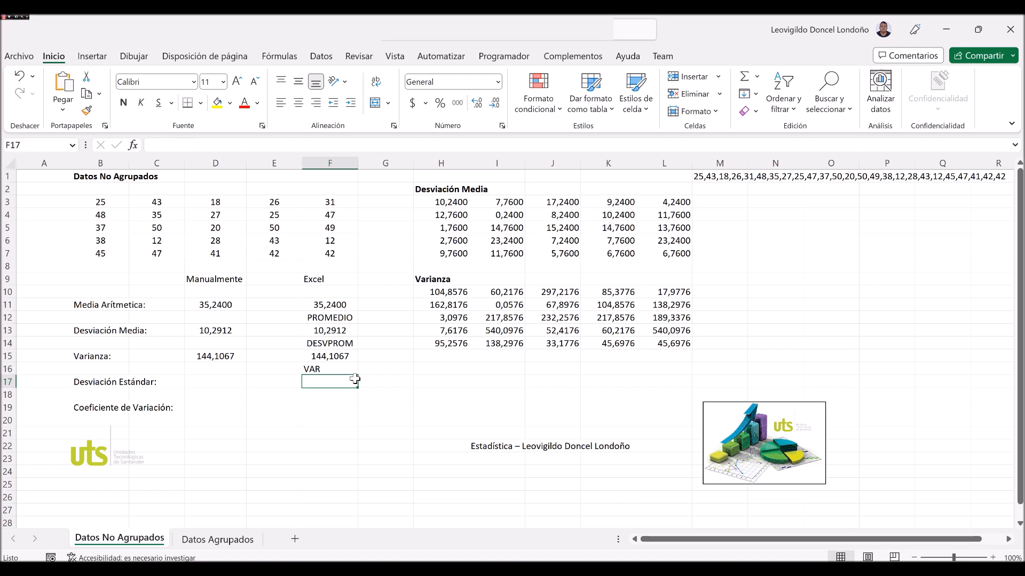
key(Left)
key(Left)
key(Left)
key(Right)
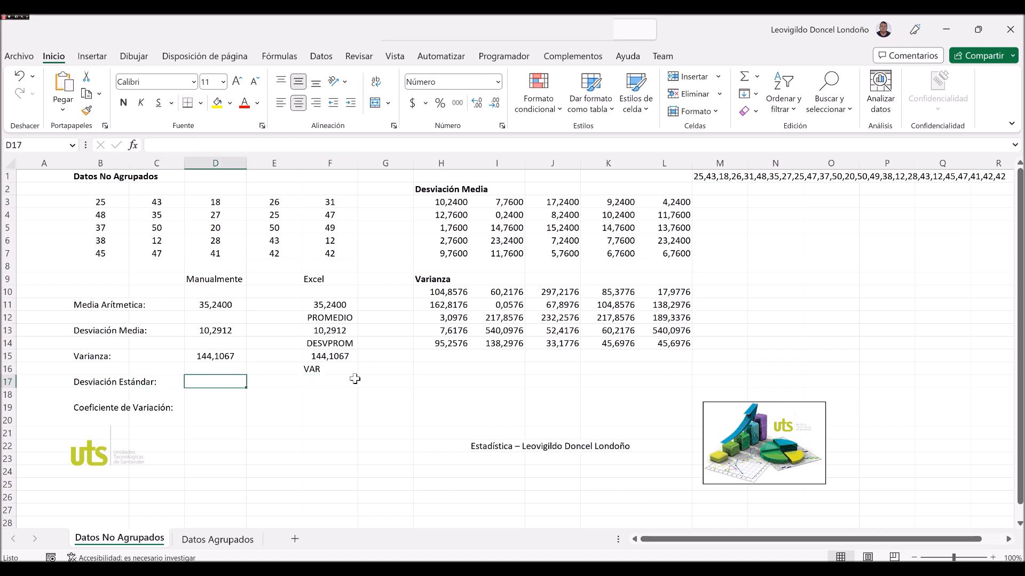
text(=)
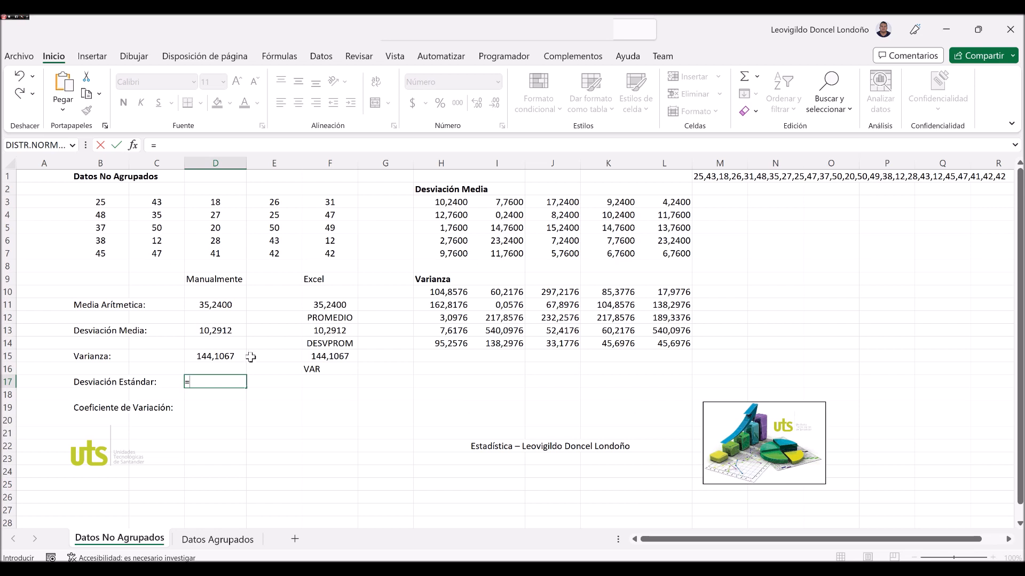
text(POTENCIA()
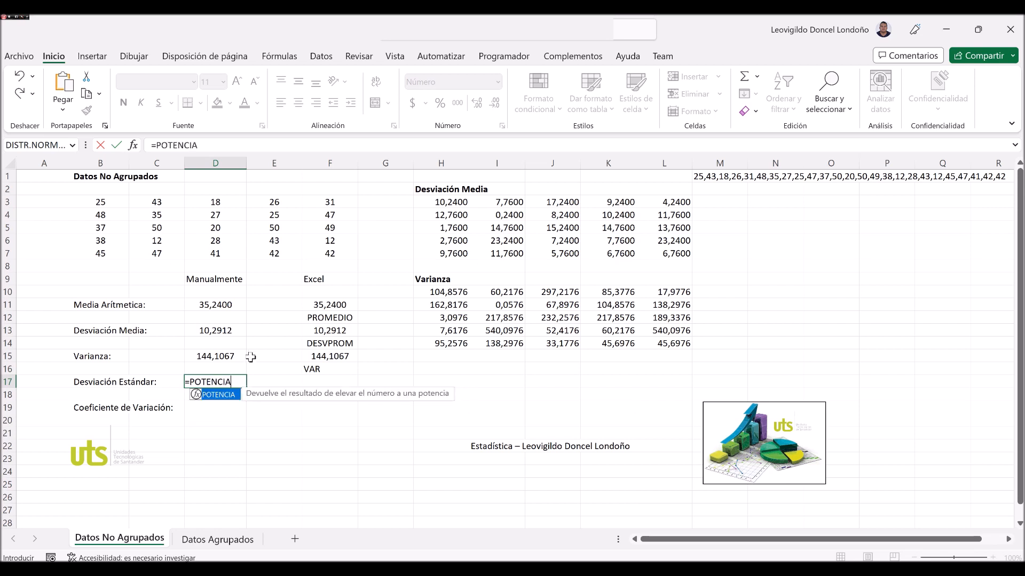
key(Up)
key(Up)
text(;)
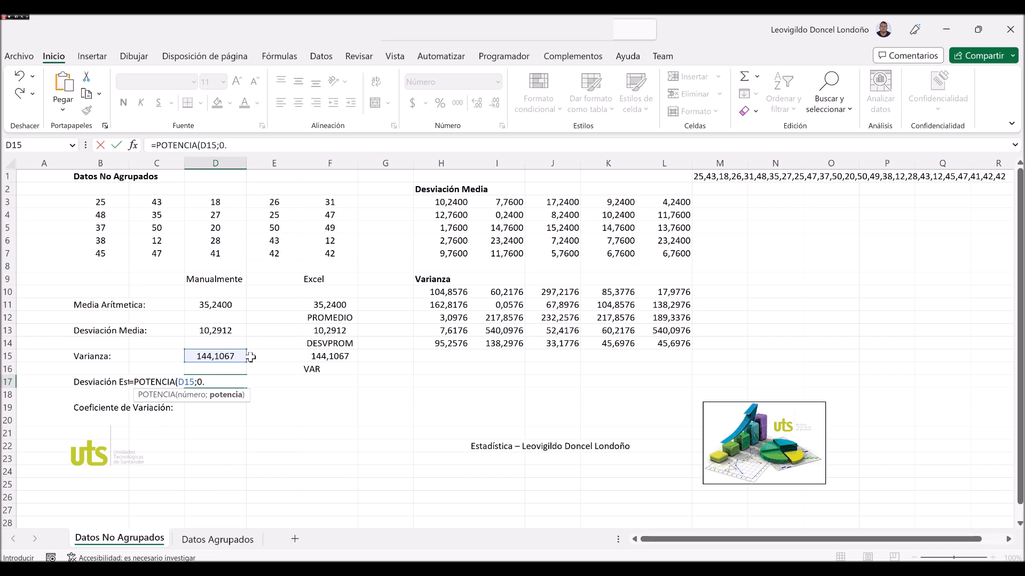
text(0,5))
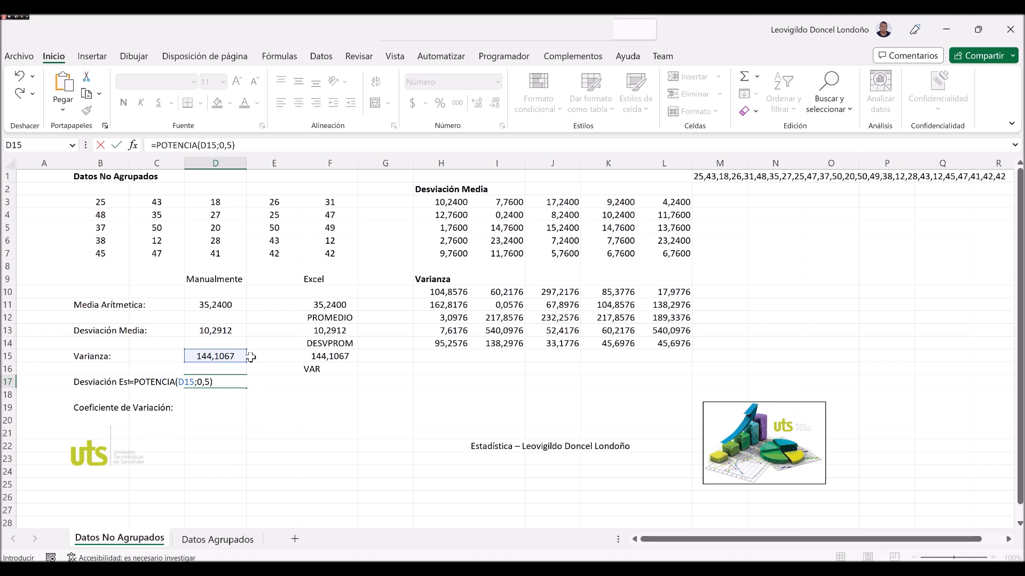
key(ctrl+Return)
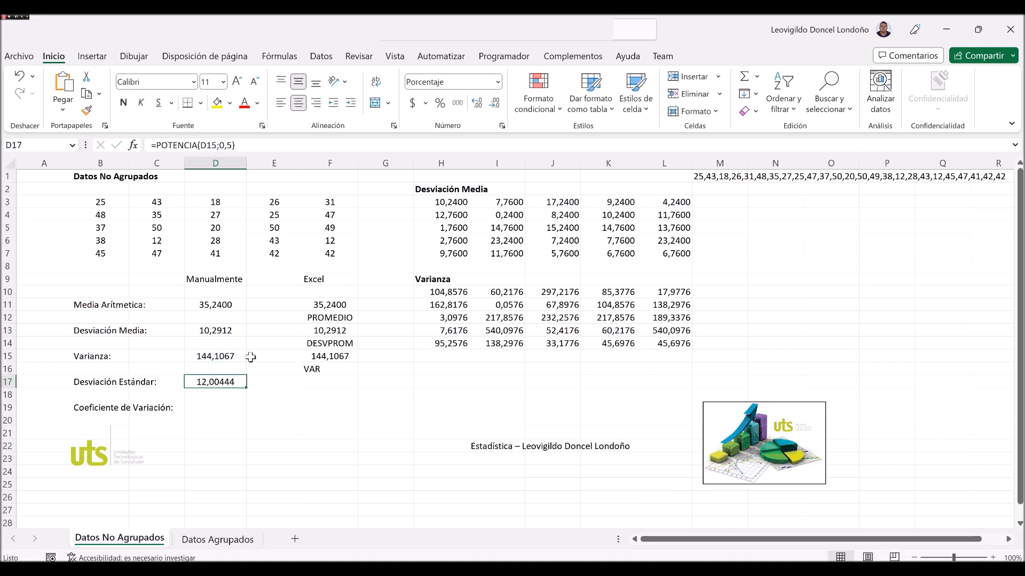
Calculate the Excel standard deviation in F17 with the sample function =DESVEST.M(B3:F7).
key(Right)
key(Right)
text(=DESV)
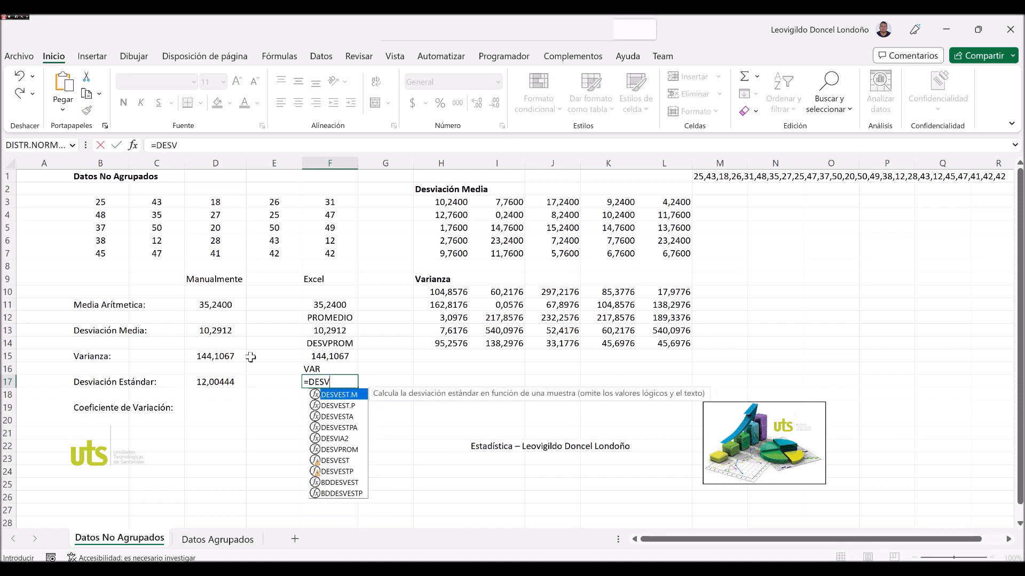
text(EST.)
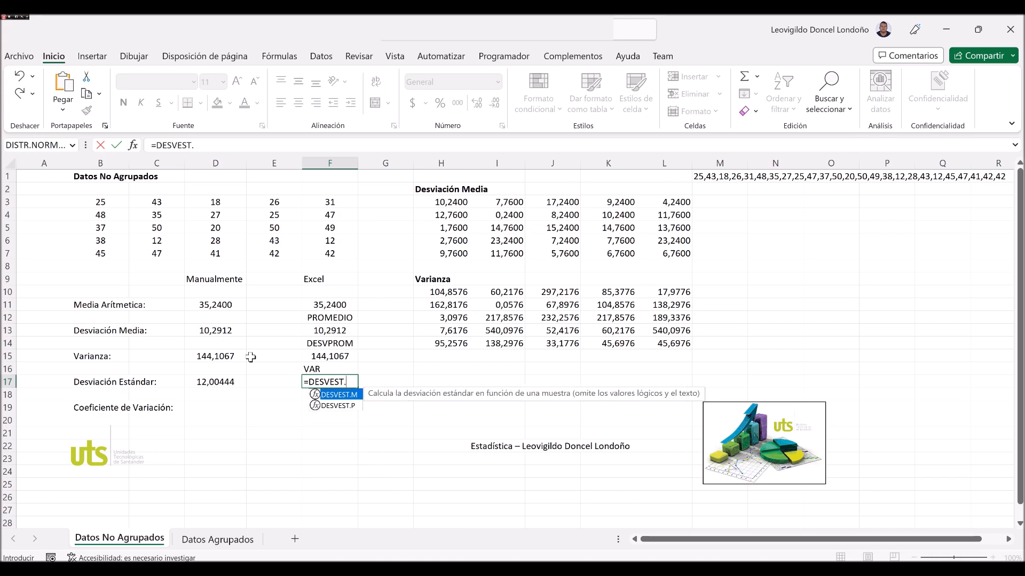
text(M()
drag(101, 201, 323, 253)
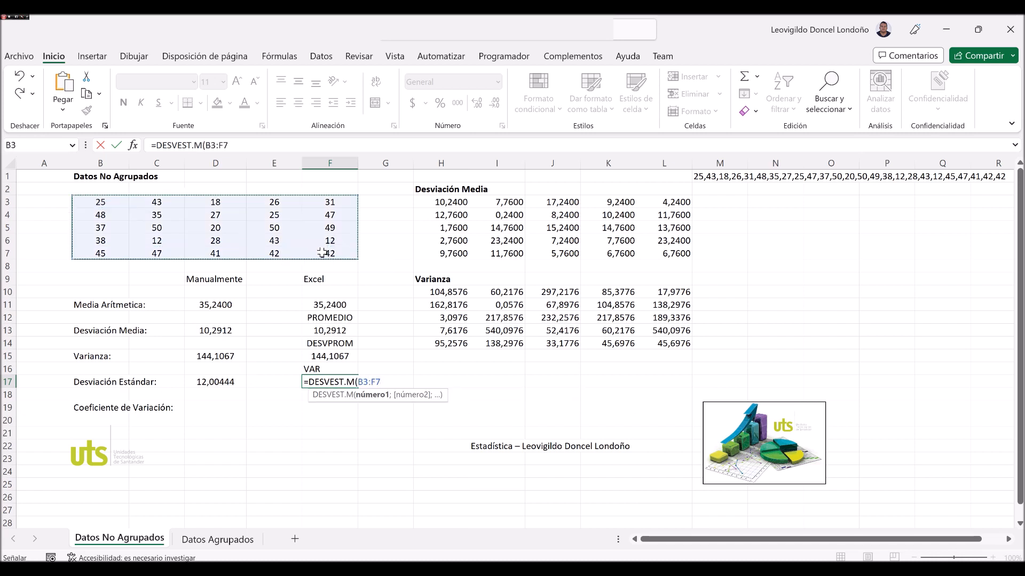
text())
key(Return)
Reduce the Excel standard deviation in F17 to four decimal places.
key(Up)
key(Left)
key(Left)
key(Right)
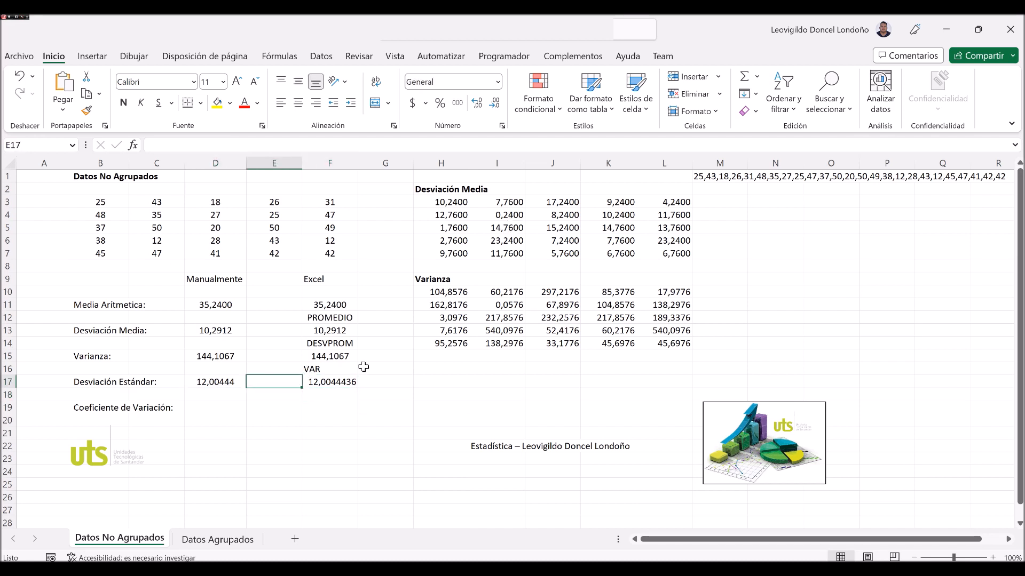
key(Right)
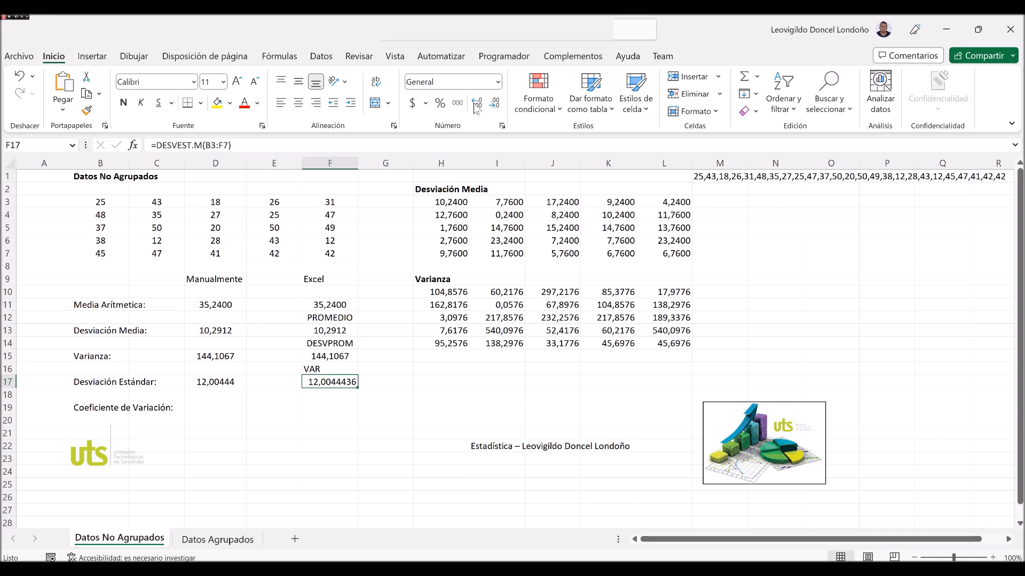
click(495, 103)
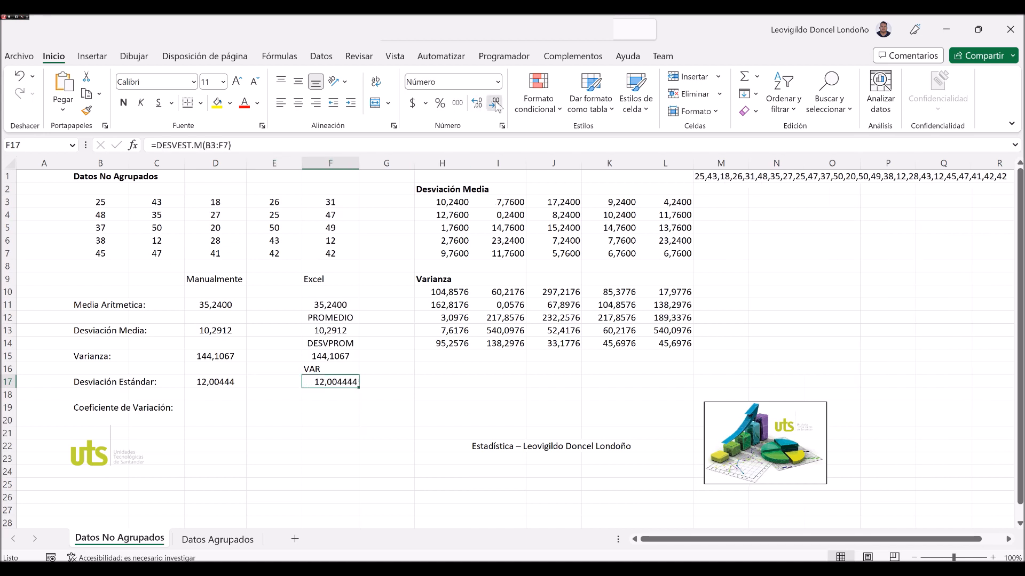
click(496, 103)
click(496, 103)
click(220, 383)
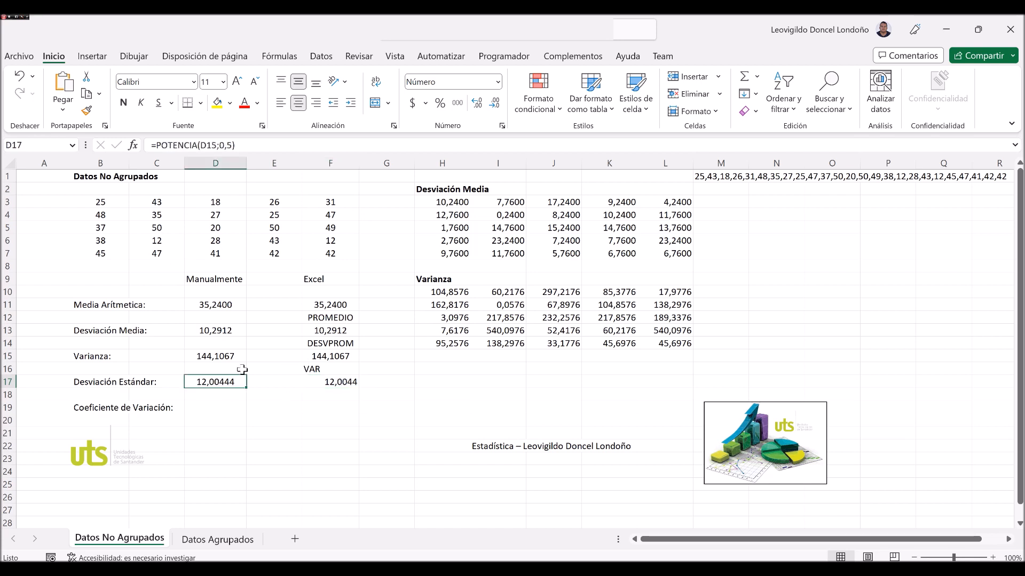
Calculate the coefficient of variation in D19 by dividing the manual standard deviation by the mean, =D17/D11.
click(214, 410)
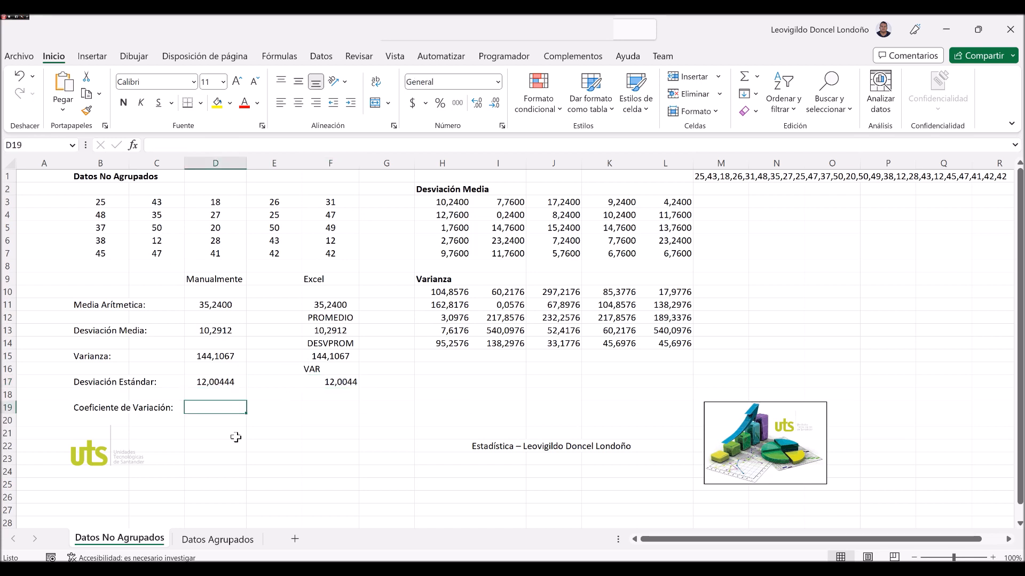
text(=)
key(Up)
key(Up)
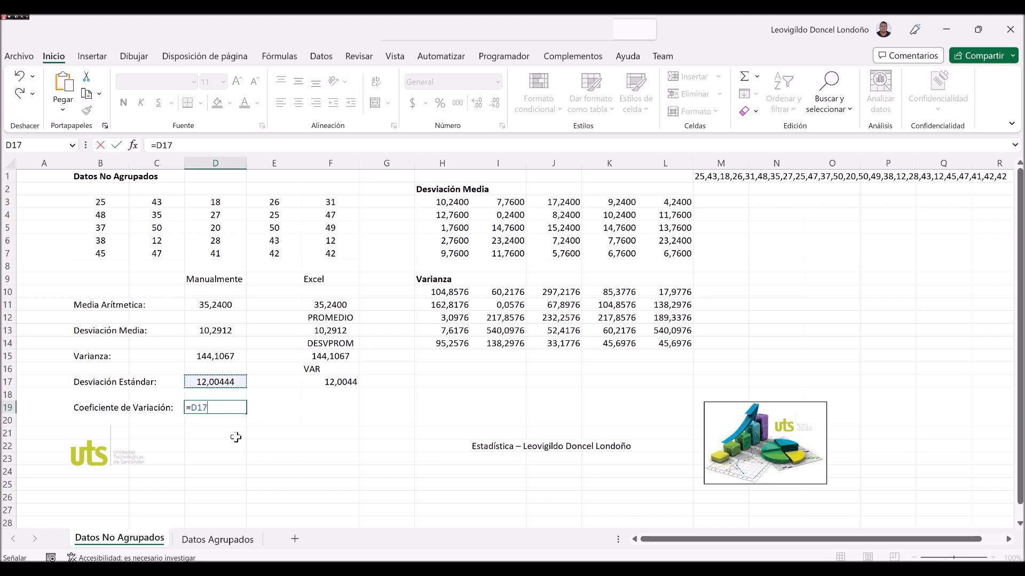
text(/)
key(Up)
key(Up)
key(Up)
key(Up)
key(Up)
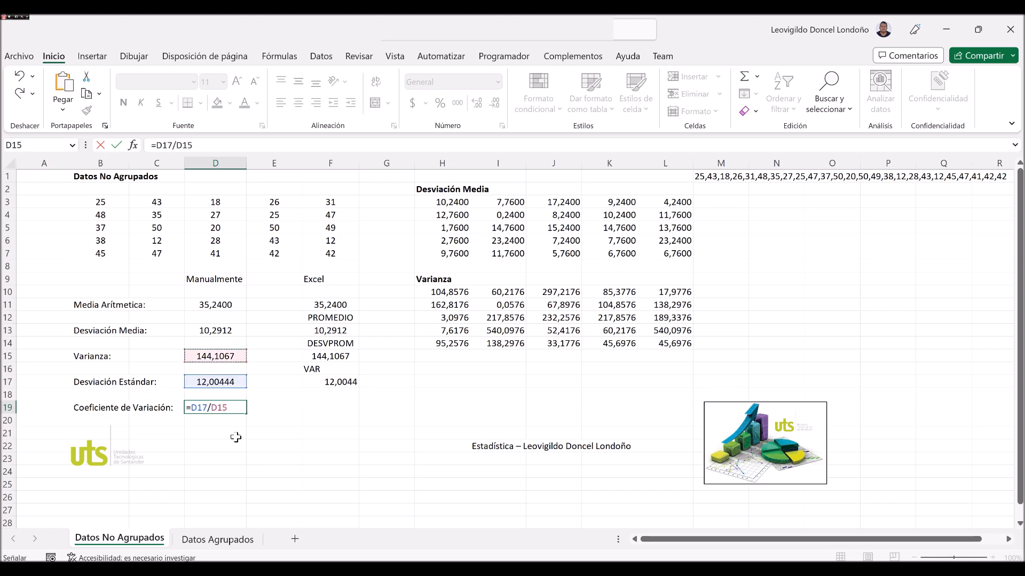
key(Up)
key(Up)
key(Up)
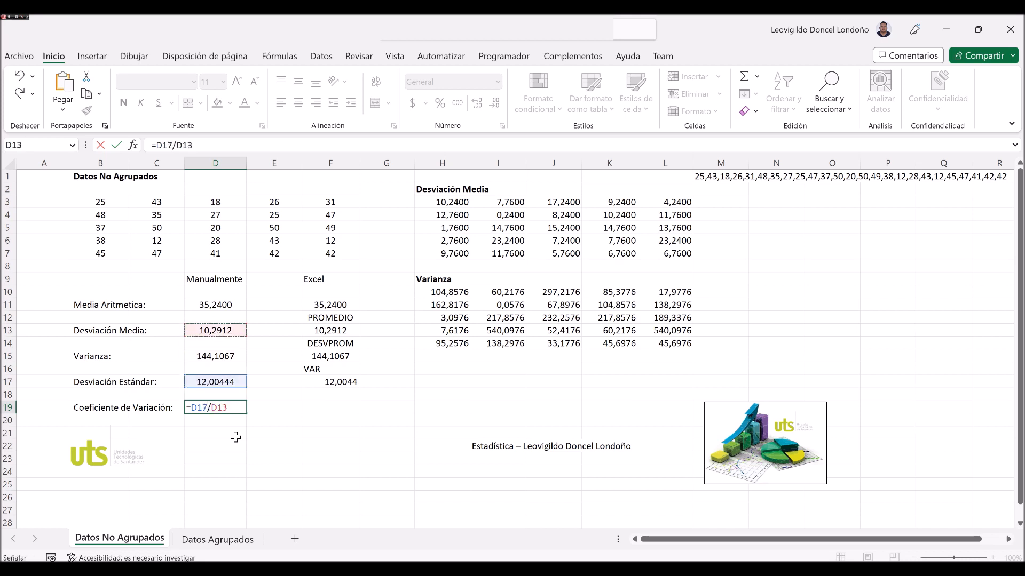
key(Return)
Link cell E21 to the coefficient of variation with the formula =D19.
key(Up)
key(Right)
key(Down)
key(Down)
text(=)
key(Left)
key(Left)
key(Up)
key(Up)
key(Right)
key(ctrl+Return)
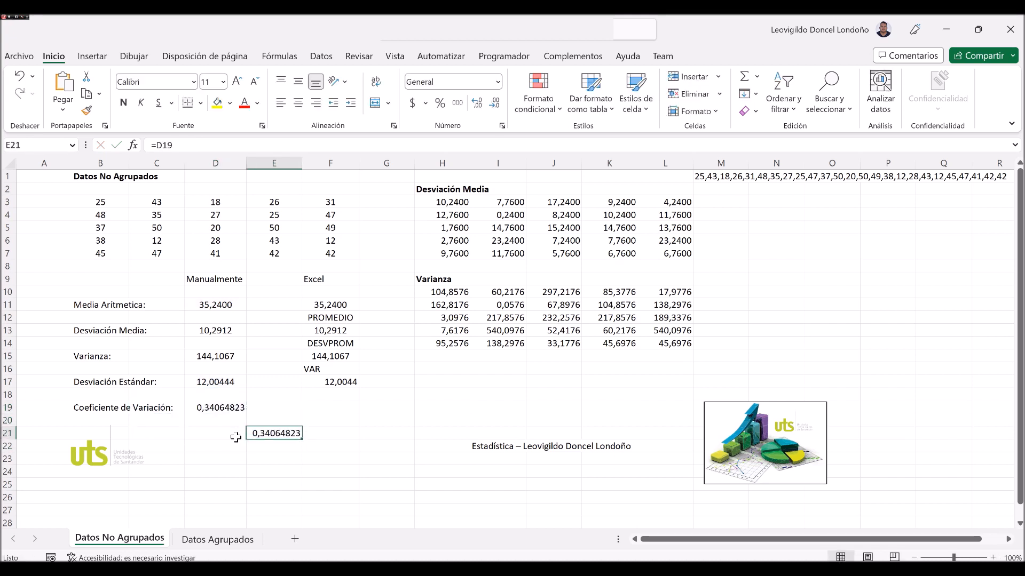
Format the linked coefficient in E21 as a percentage with two decimal places.
click(437, 105)
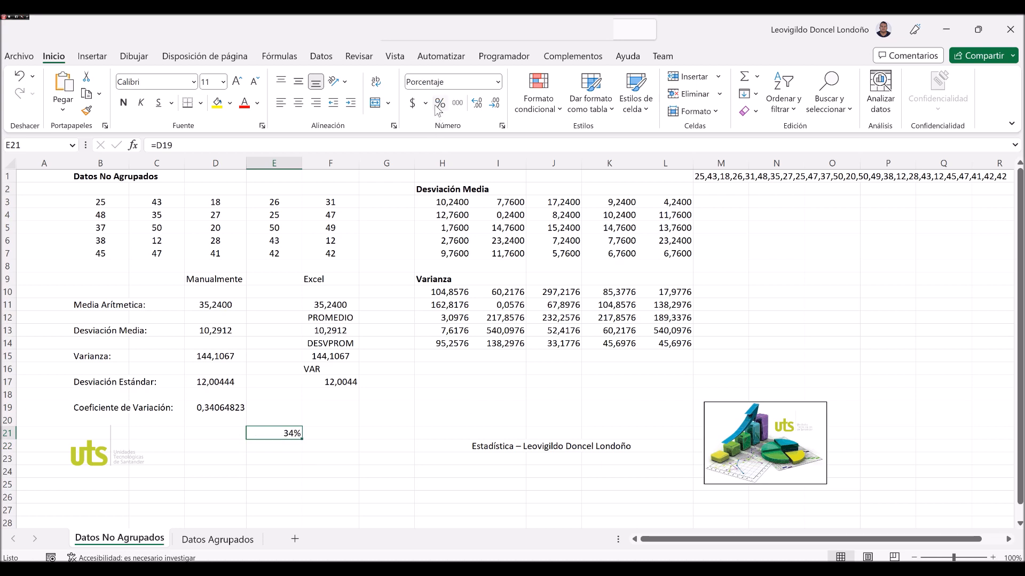
click(478, 104)
click(479, 105)
Select the ungrouped data in B3:F7 to point out the original values.
click(273, 330)
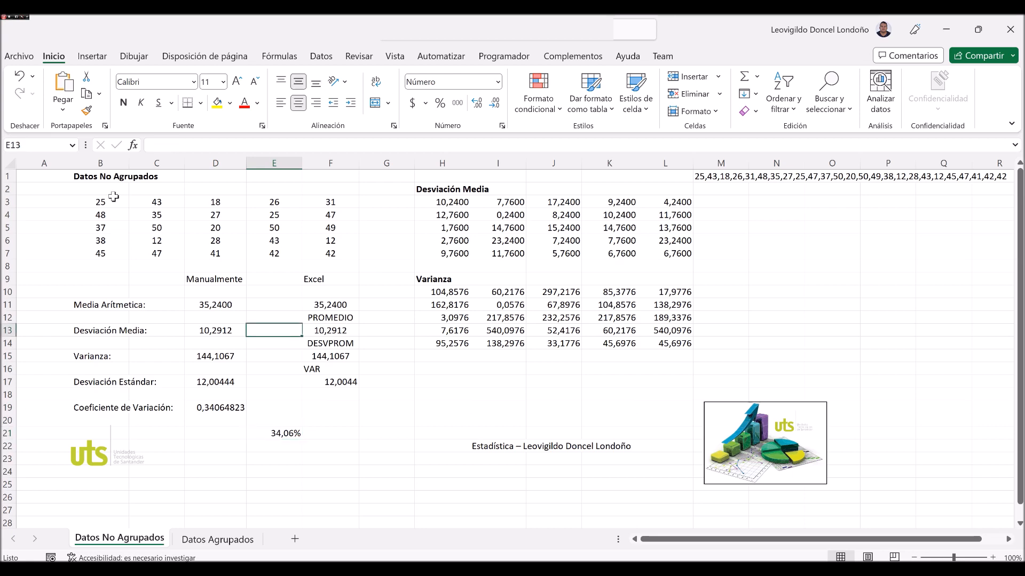
click(111, 199)
drag(192, 227, 328, 257)
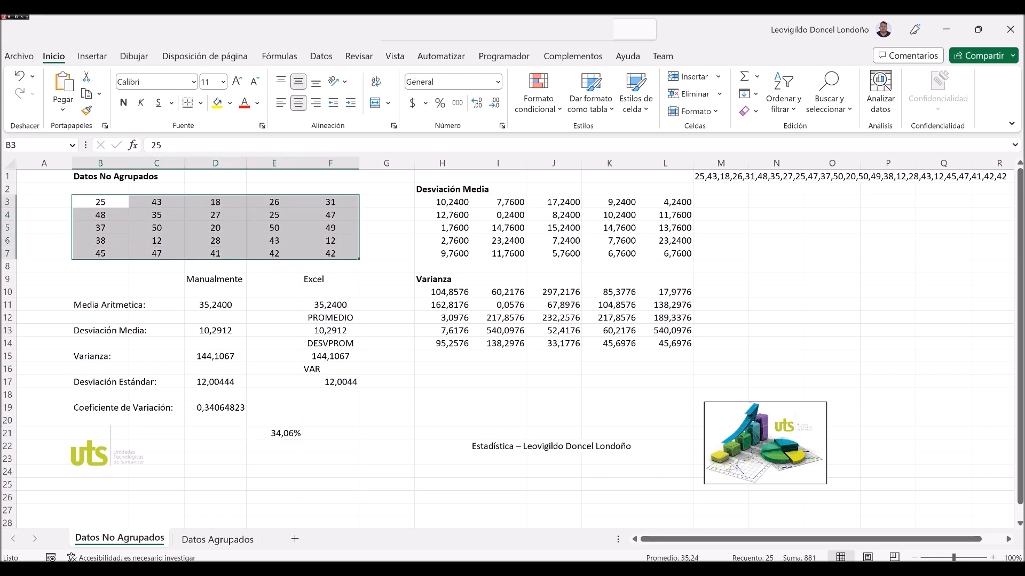
Copy the comma-separated data list from M1, paste it into the WolframAlpha query field in the browser and compute it.
key(alt+Tab)
click(160, 51)
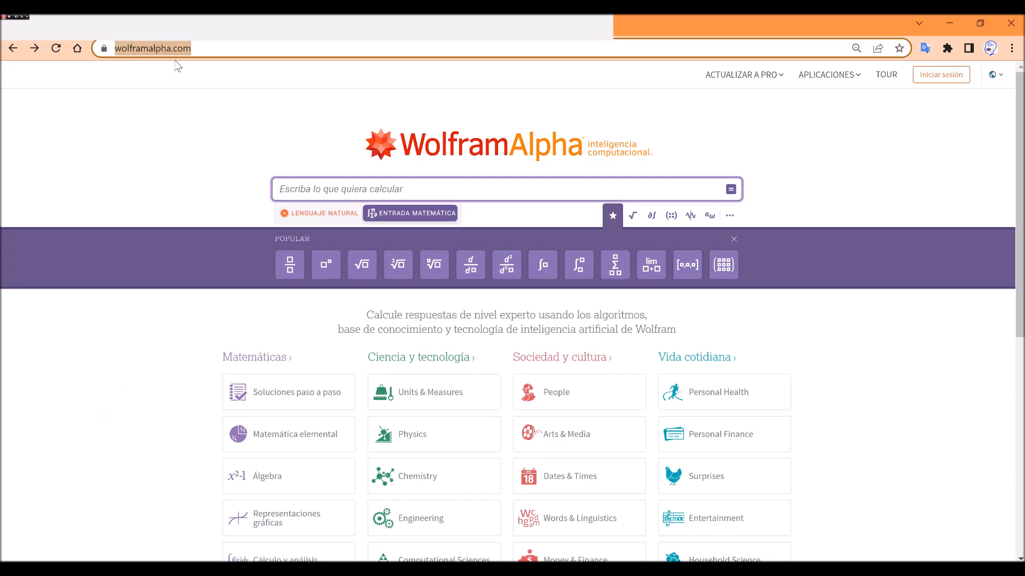
click(312, 189)
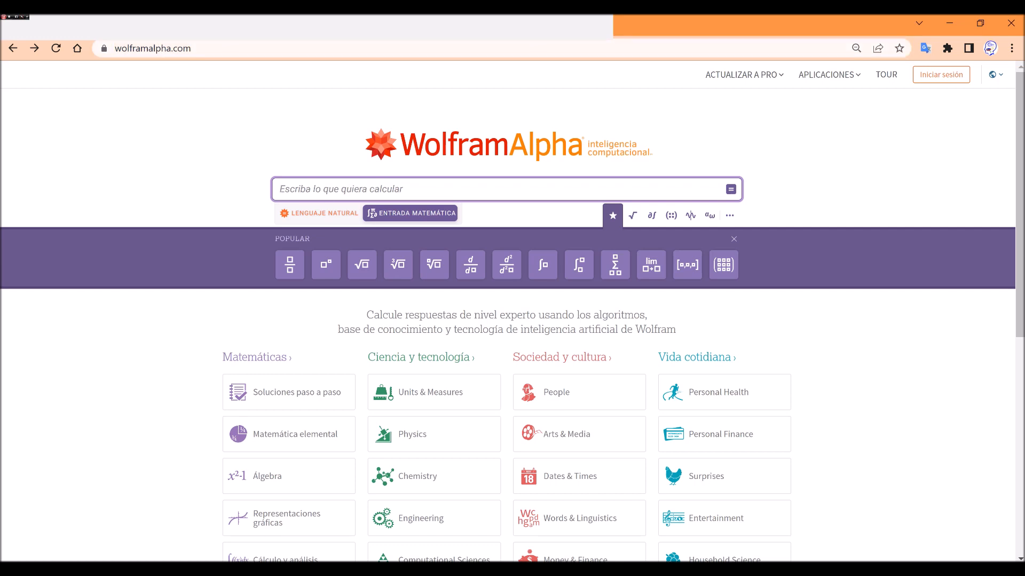
key(alt+Tab)
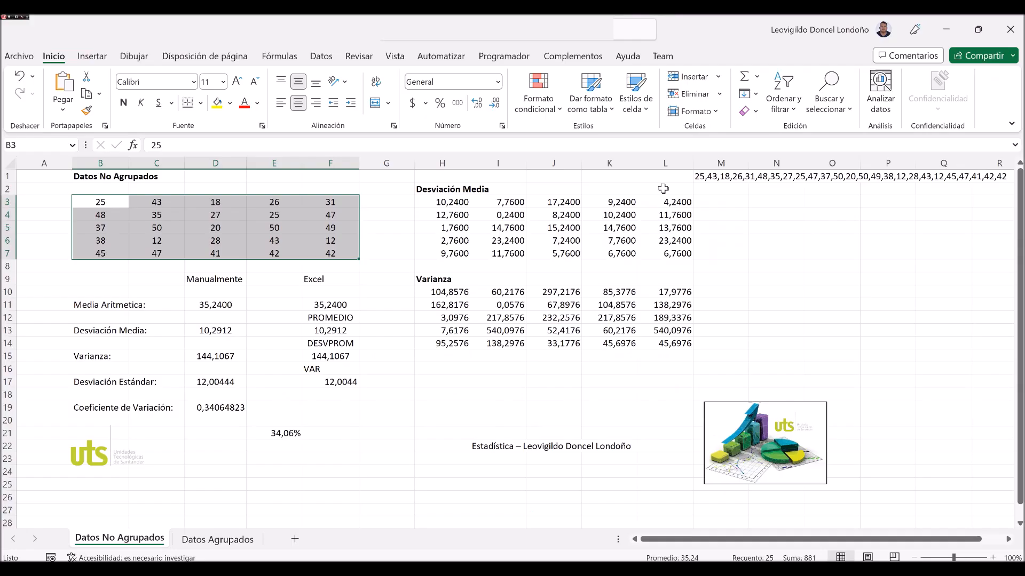
click(718, 176)
key(ctrl+c)
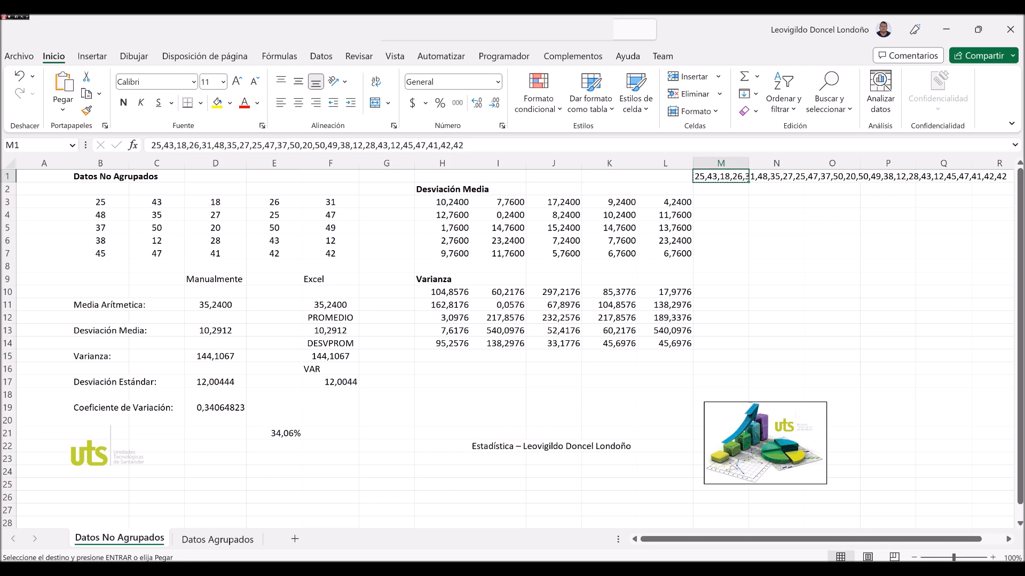
key(alt+Tab)
key(ctrl+v)
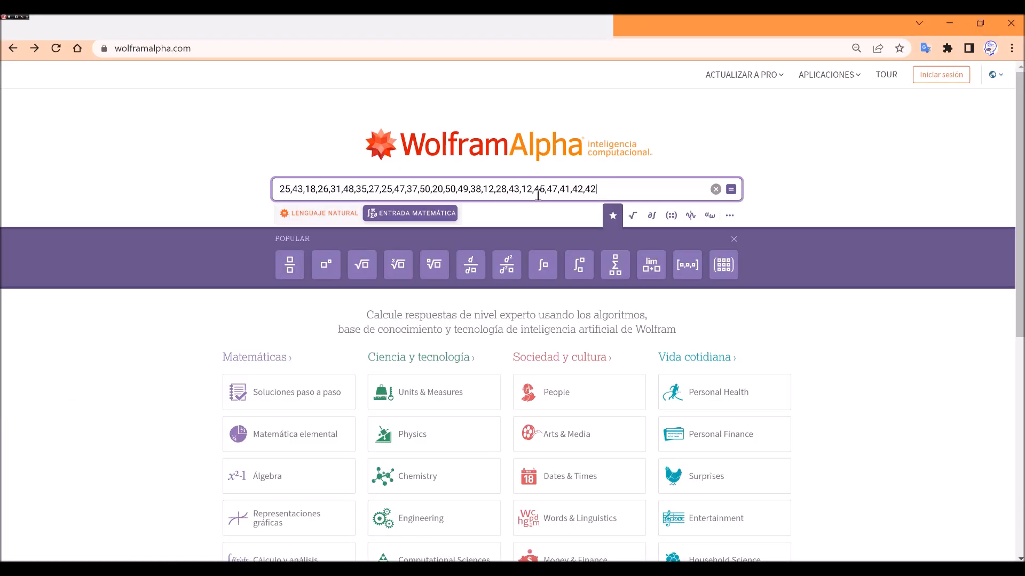
key(Return)
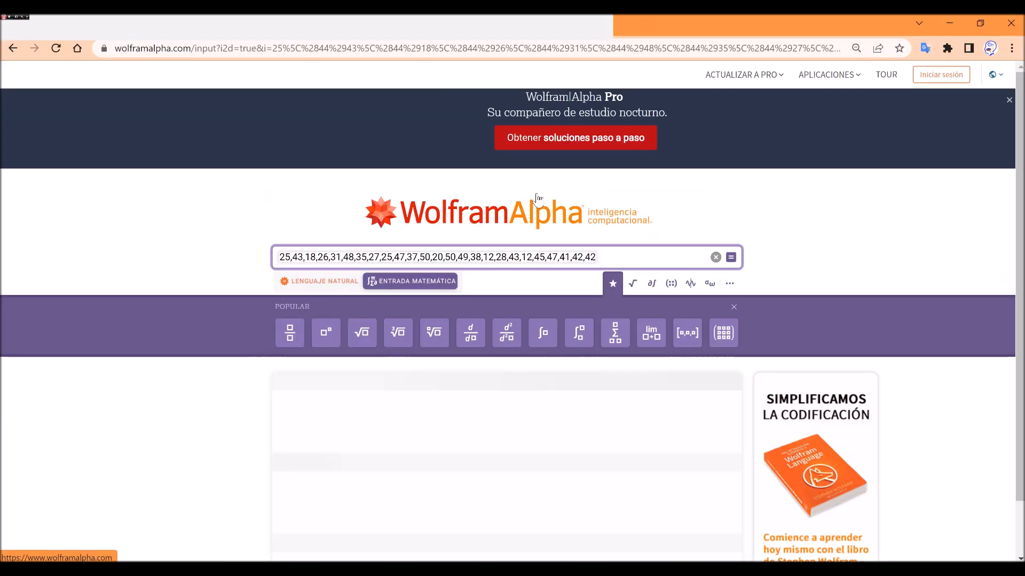
Review the WolframAlpha results for the data list and expand the Estadísticas section to show more location and dispersion measures.
scroll(287, 337, down, 2)
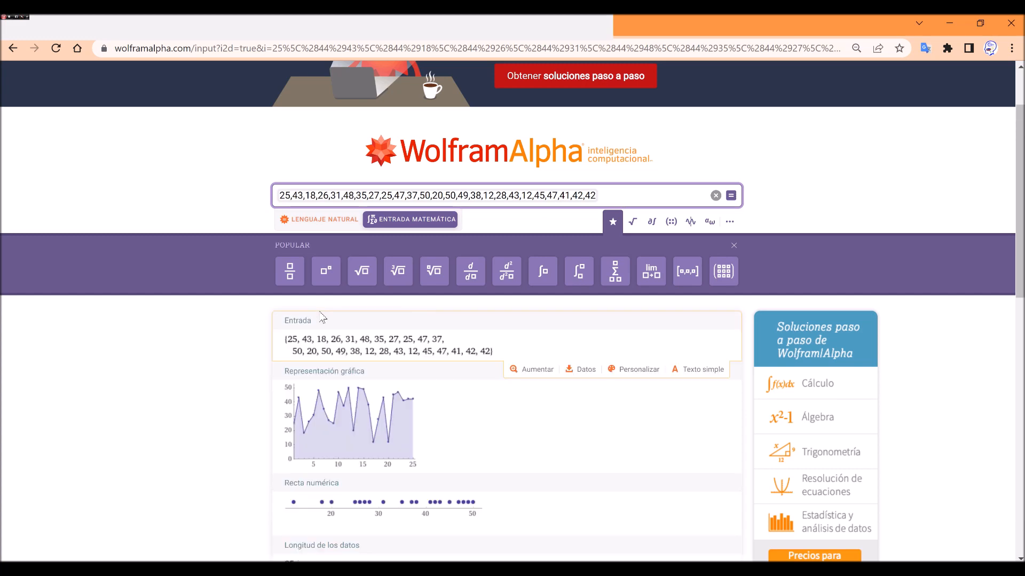
scroll(322, 317, down, 1)
scroll(322, 317, down, 4)
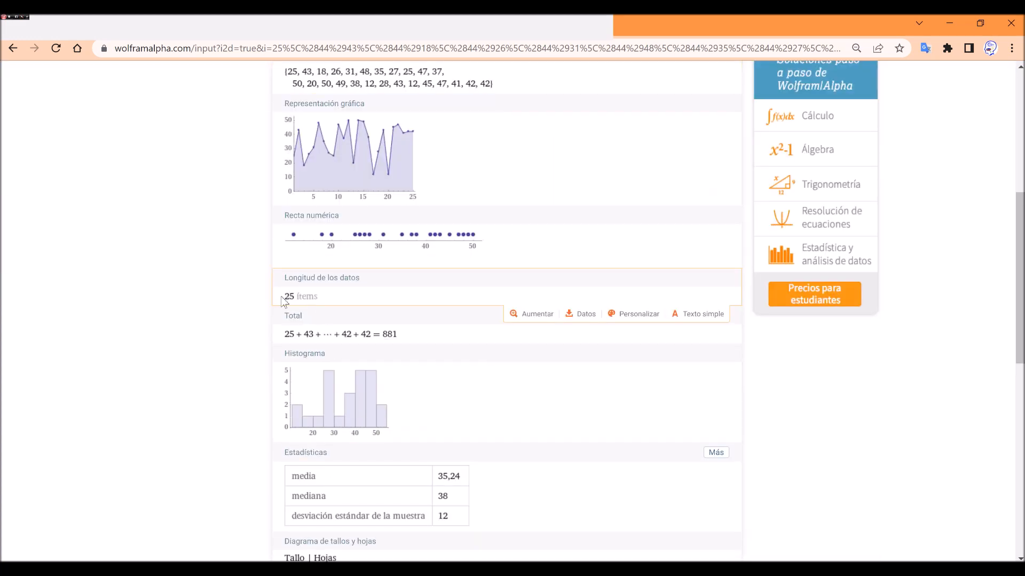
scroll(291, 307, down, 2)
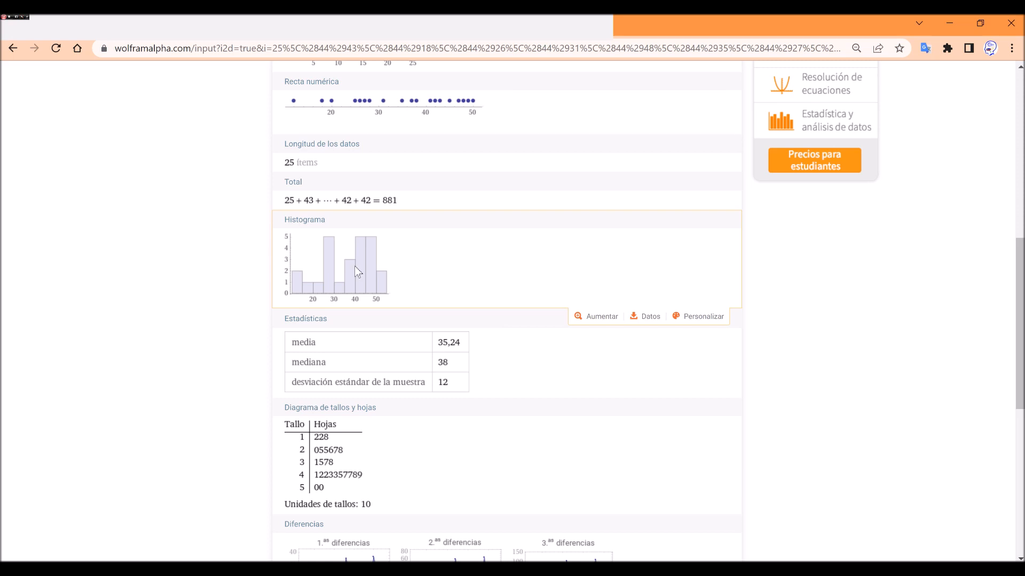
scroll(354, 266, down, 1)
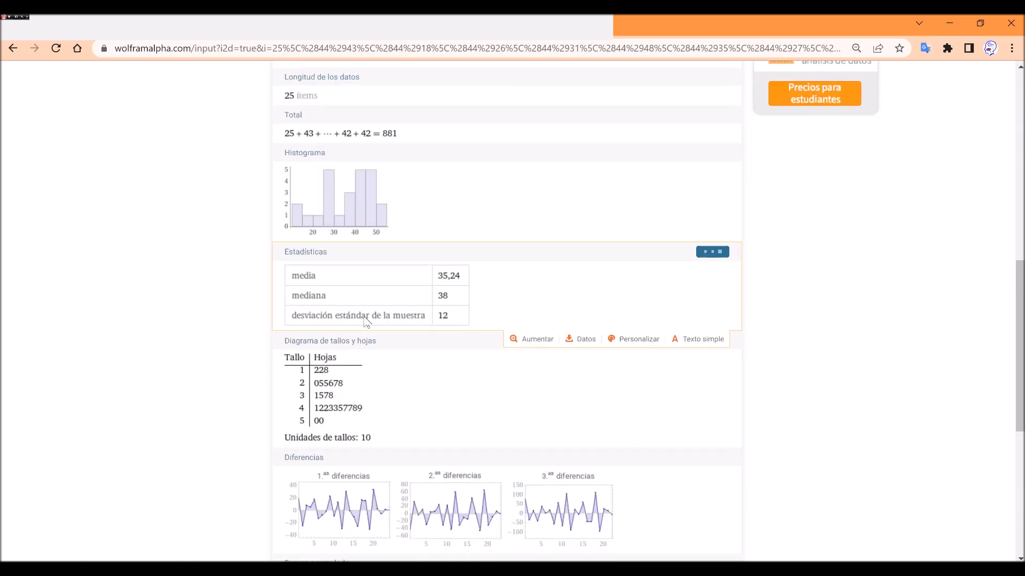
click(712, 252)
scroll(337, 255, down, 1)
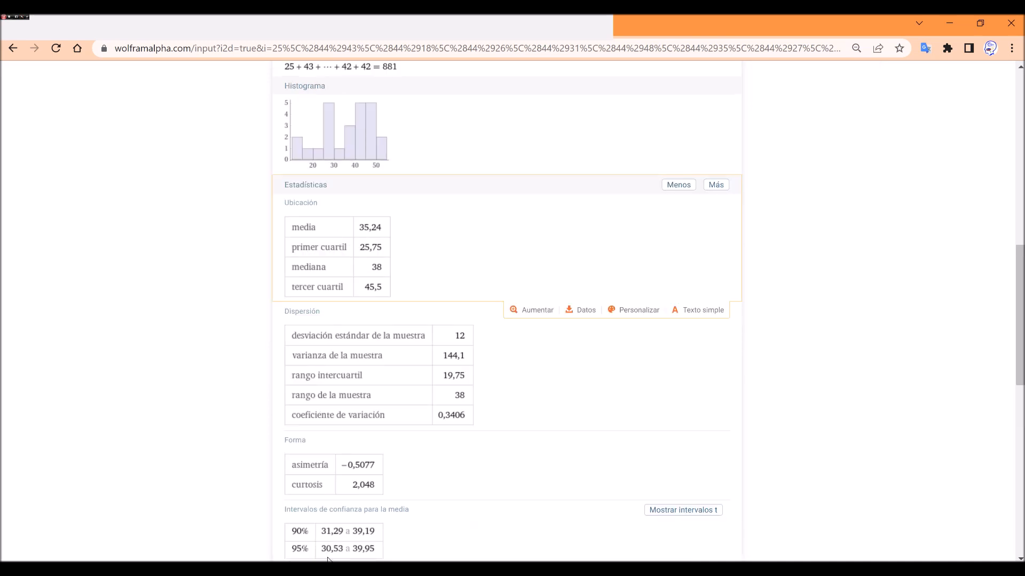
Compare the manual results in the Excel sheet, starting with the mean in D11, with the WolframAlpha statistics.
key(alt+Tab)
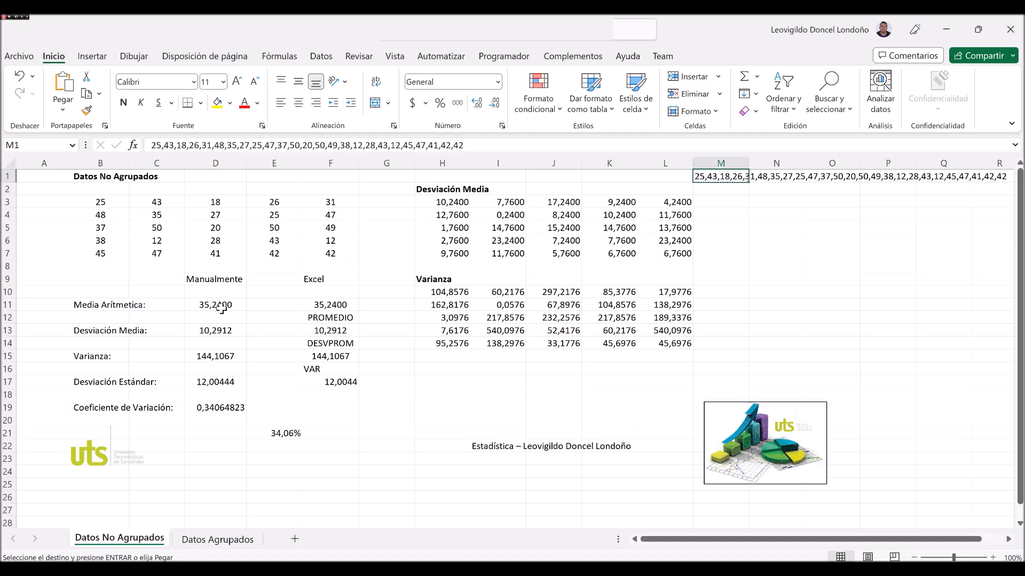
click(222, 307)
key(alt+Tab)
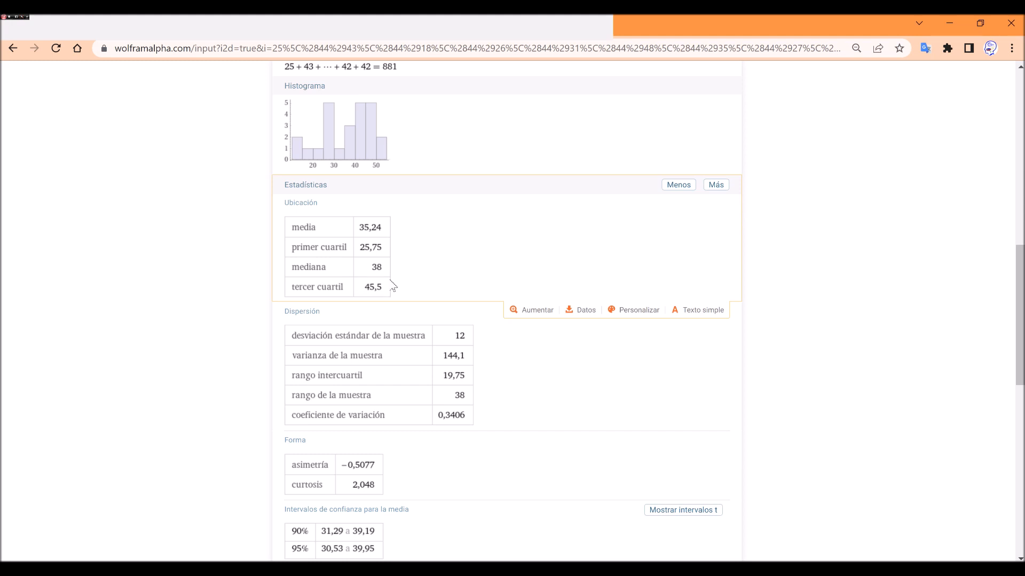
Compare WolframAlpha's Ubicación and Dispersión values with the Excel sheet, checking the coefficient of variation against cell D19.
scroll(389, 284, down, 1)
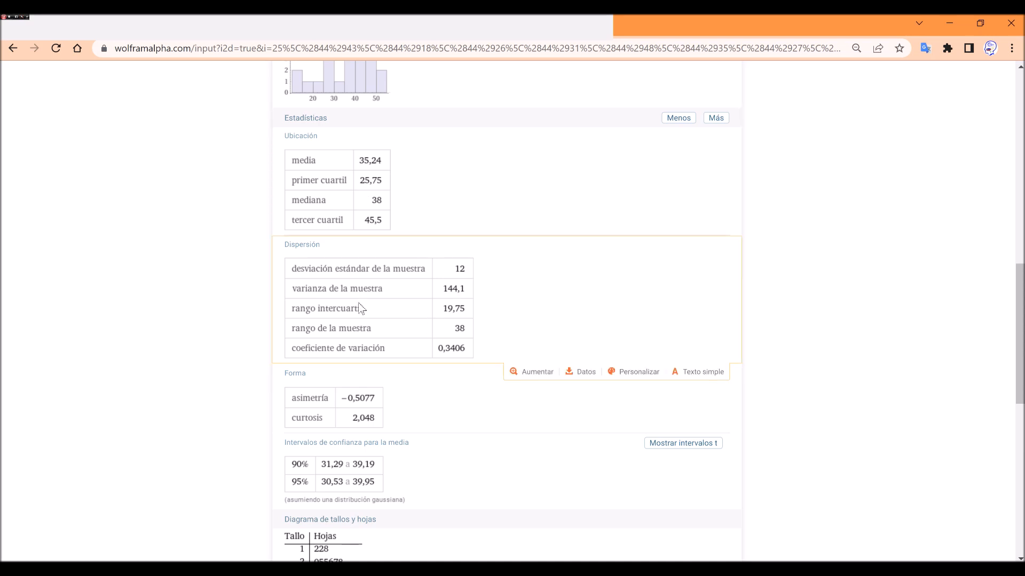
scroll(458, 337, up, 4)
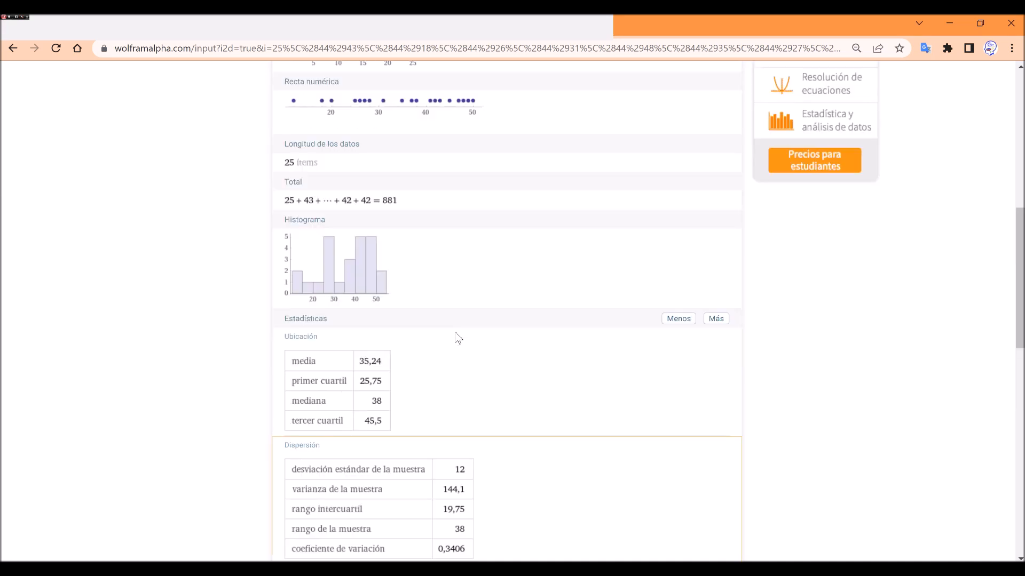
scroll(458, 337, down, 5)
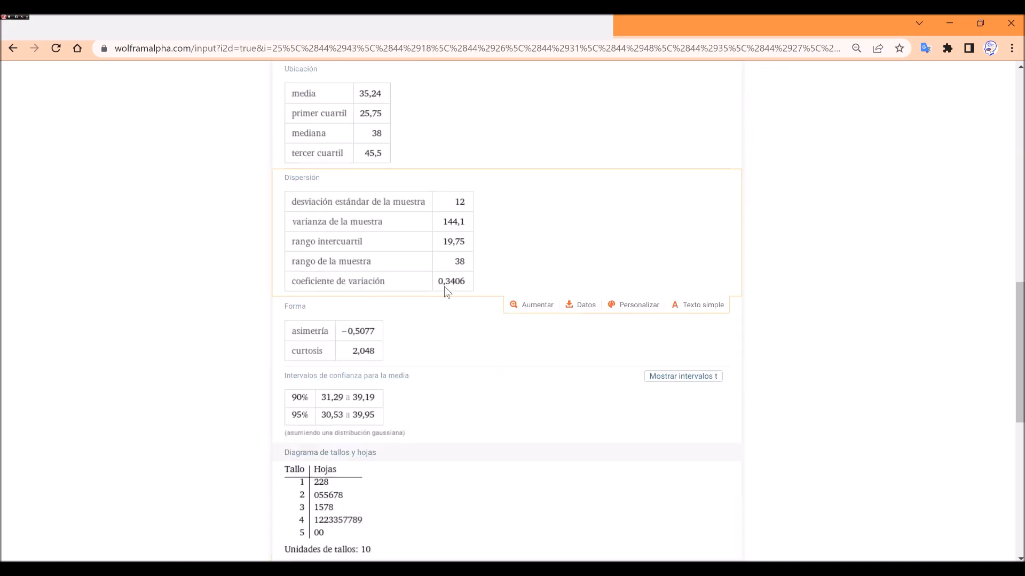
key(alt+Tab)
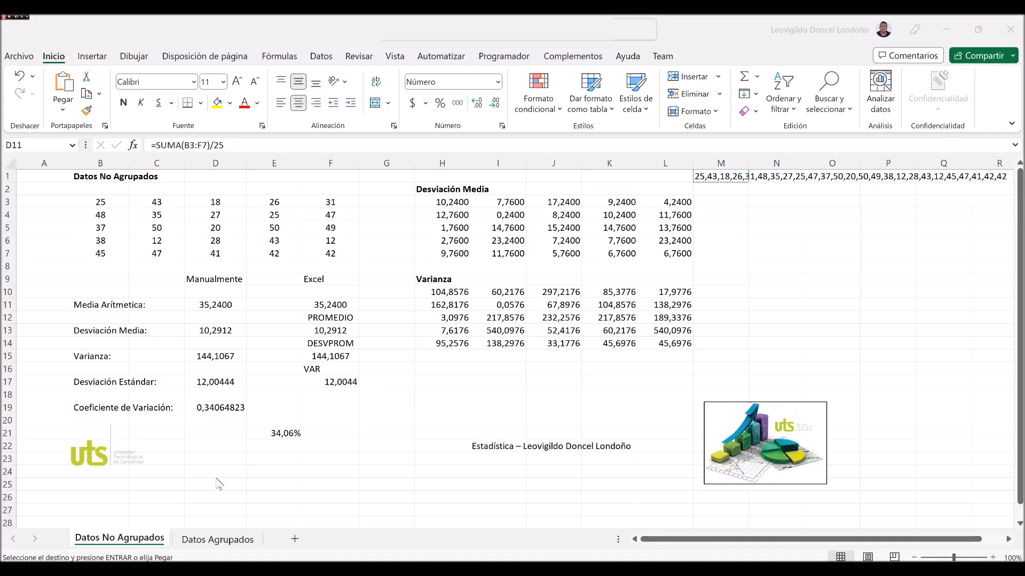
click(214, 407)
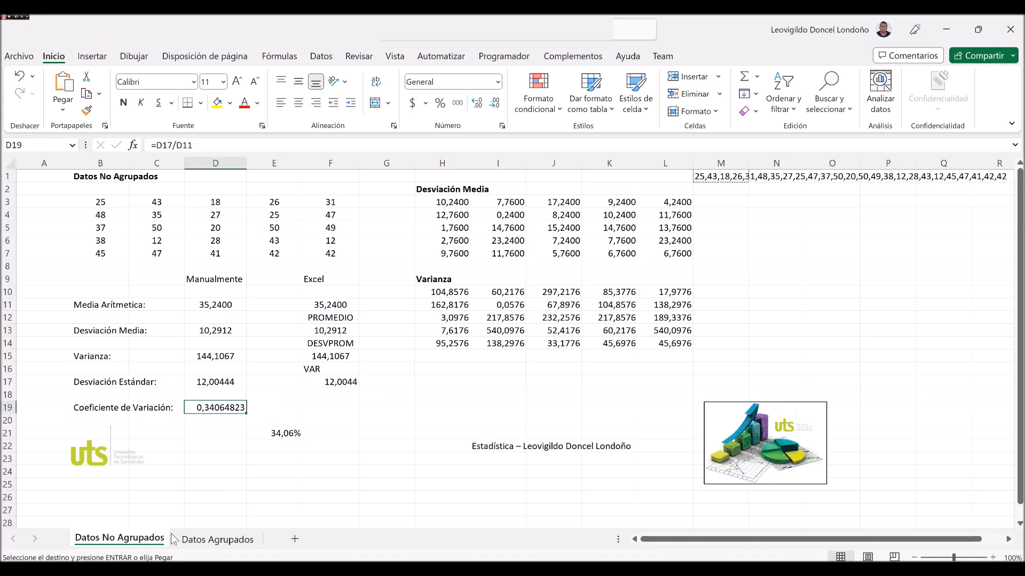
Return to the WolframAlpha results in the browser and review the Forma, confidence interval and stem-and-leaf sections.
key(alt+Tab)
scroll(338, 319, down, 4)
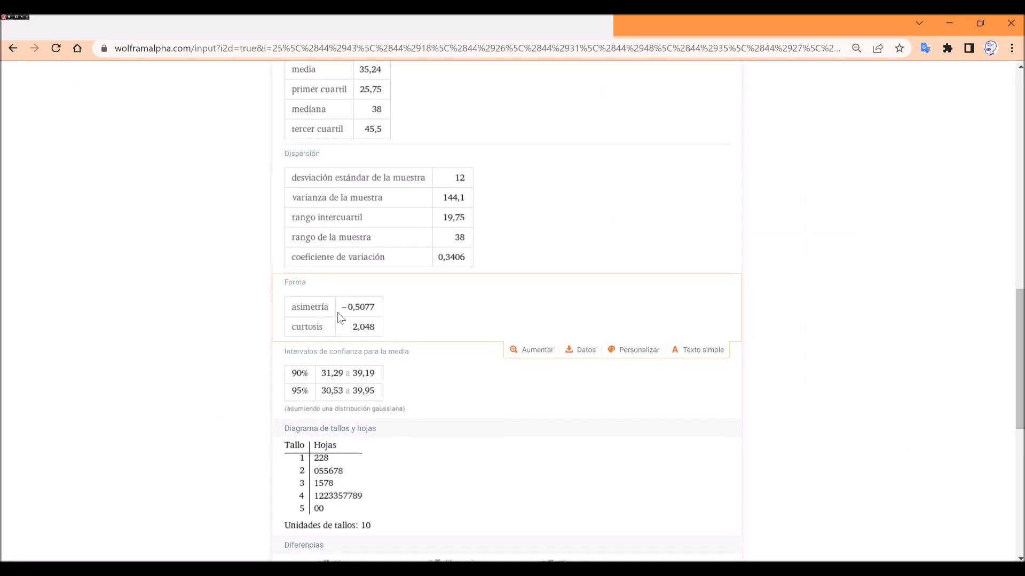
scroll(338, 319, up, 3)
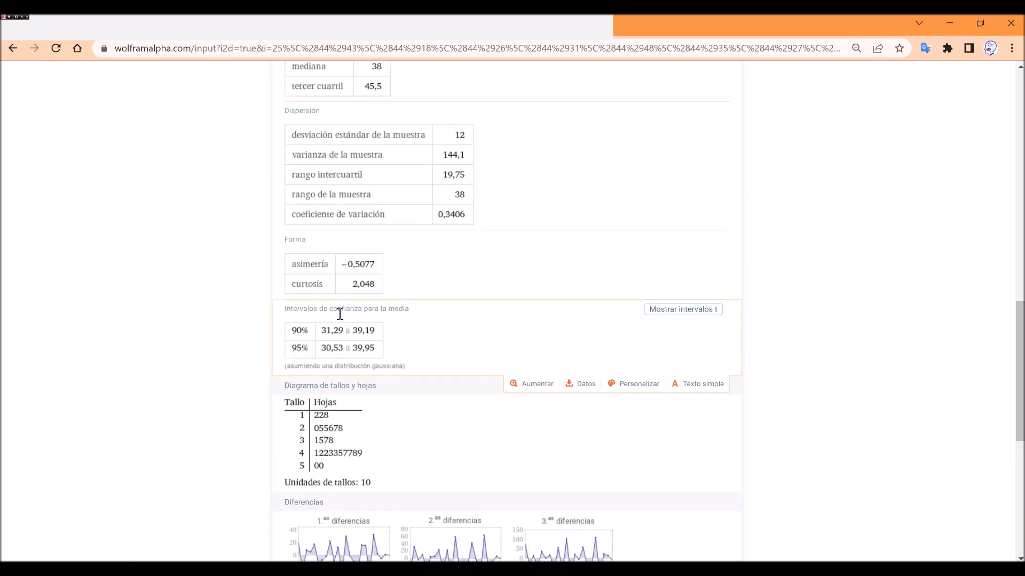
scroll(339, 314, up, 6)
scroll(352, 299, down, 9)
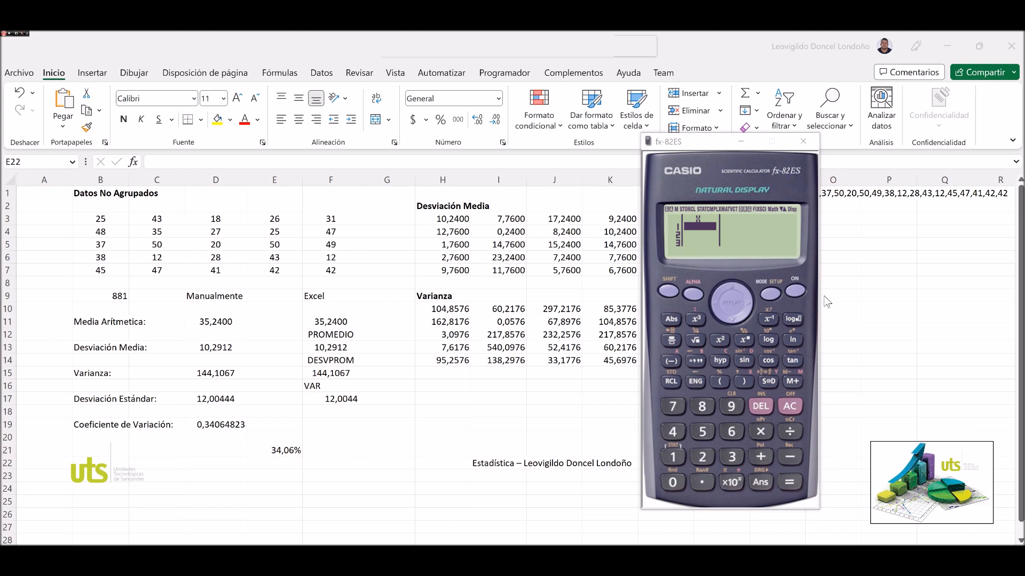
In the fx-82ES calculator emulator, clear the display and start a one-variable (1-VAR) data table in STAT mode.
click(791, 407)
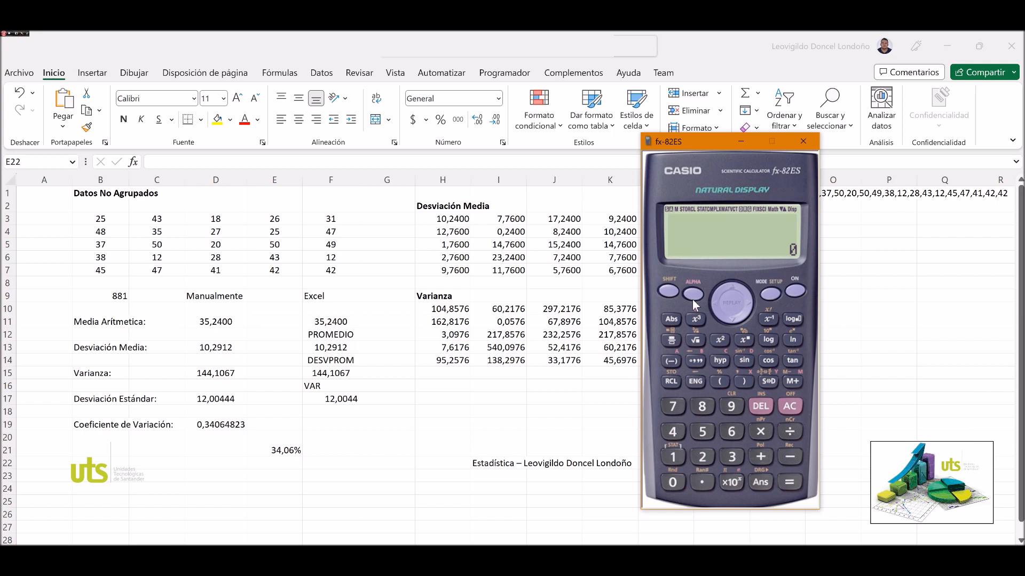
click(770, 294)
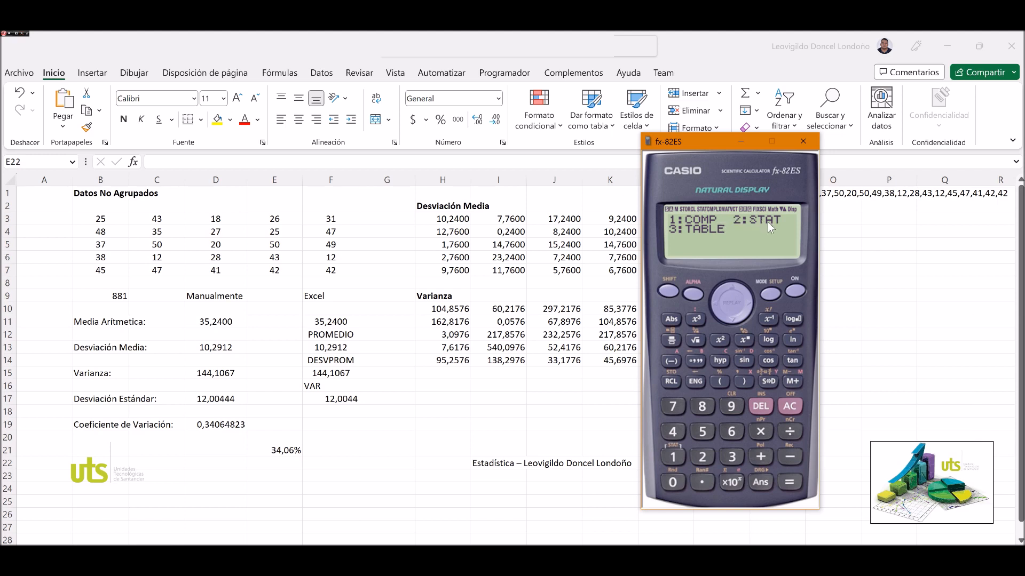
click(706, 456)
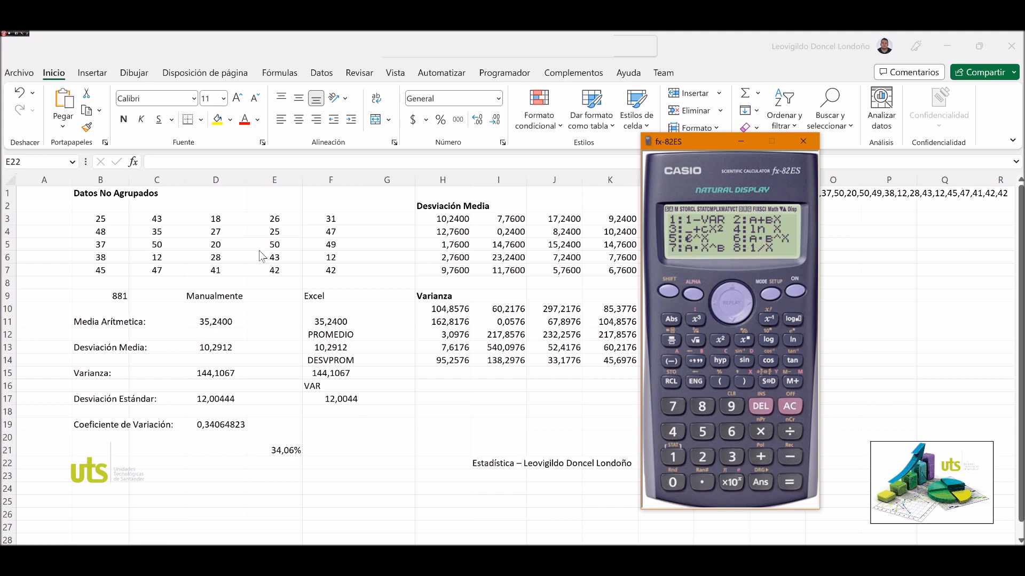
click(674, 457)
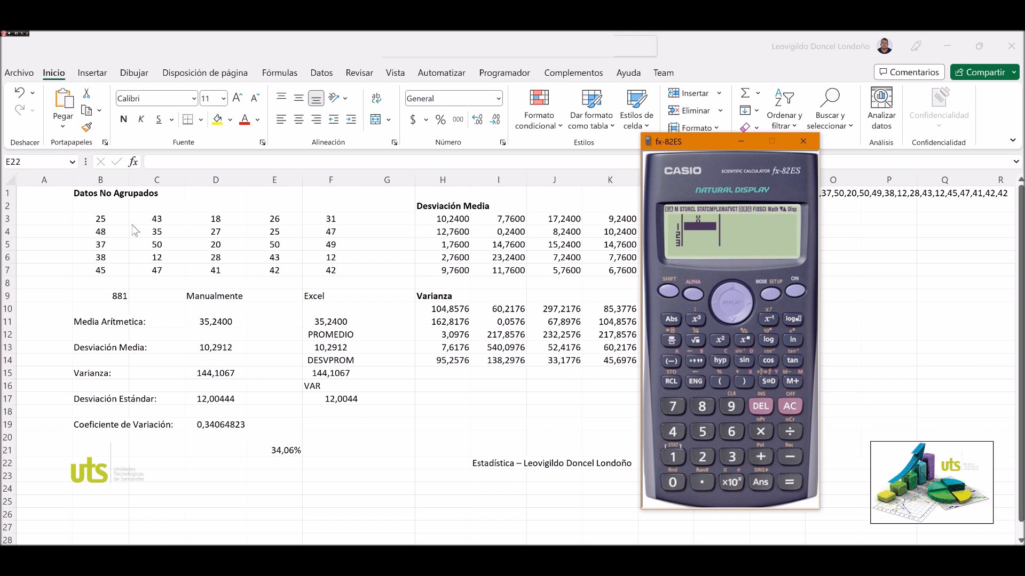
Enter the values of column B, 25, 48, 37, 38 and 45, as the first five entries of the calculator's X table.
click(703, 457)
click(702, 432)
click(790, 482)
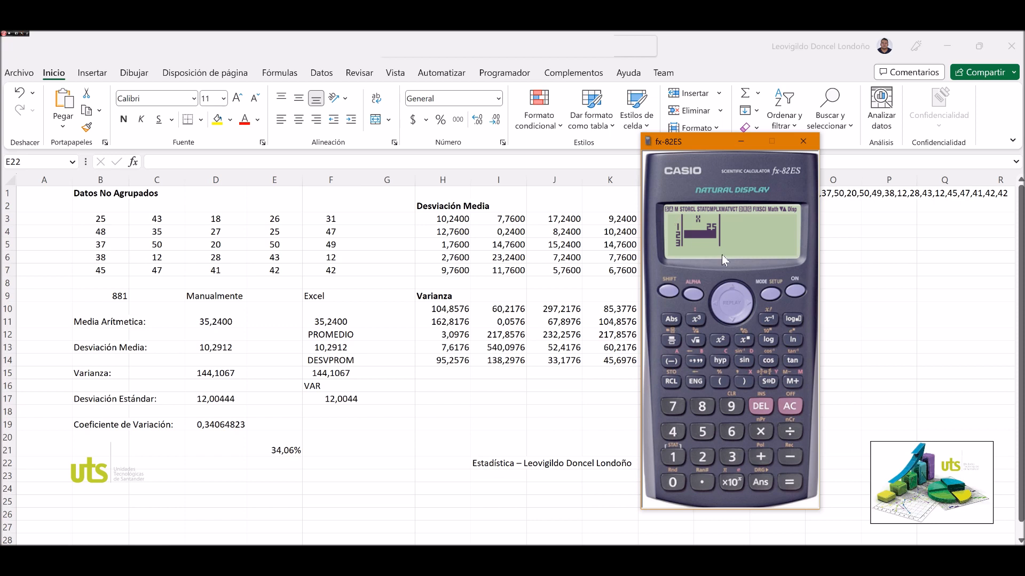
text(48)
key(Return)
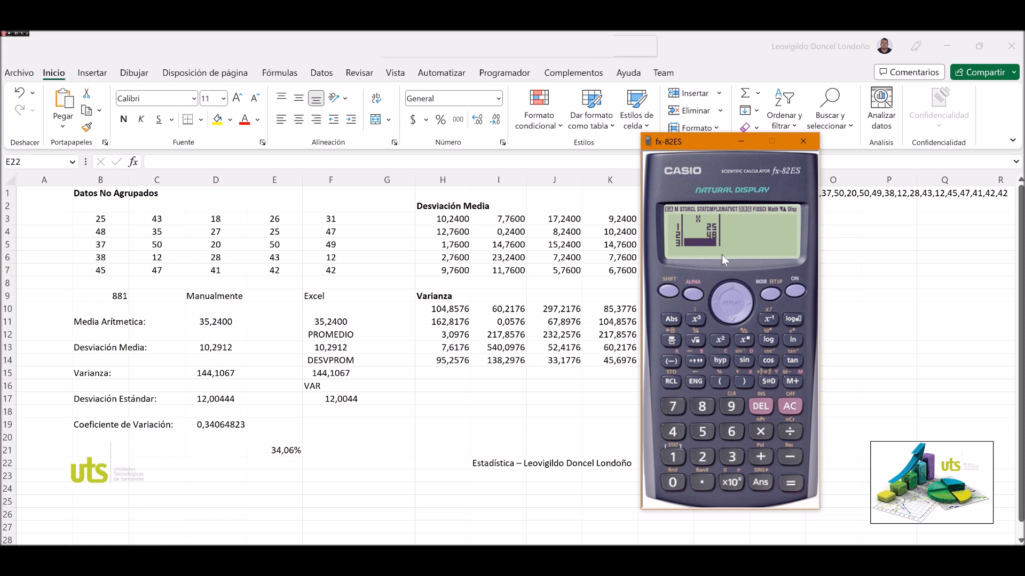
text(37)
key(Return)
text(38)
key(Return)
text(45)
key(Return)
Add the column C values 43, 35, 50, 12 and 47 to the calculator's X table.
text(43)
key(Return)
text(35)
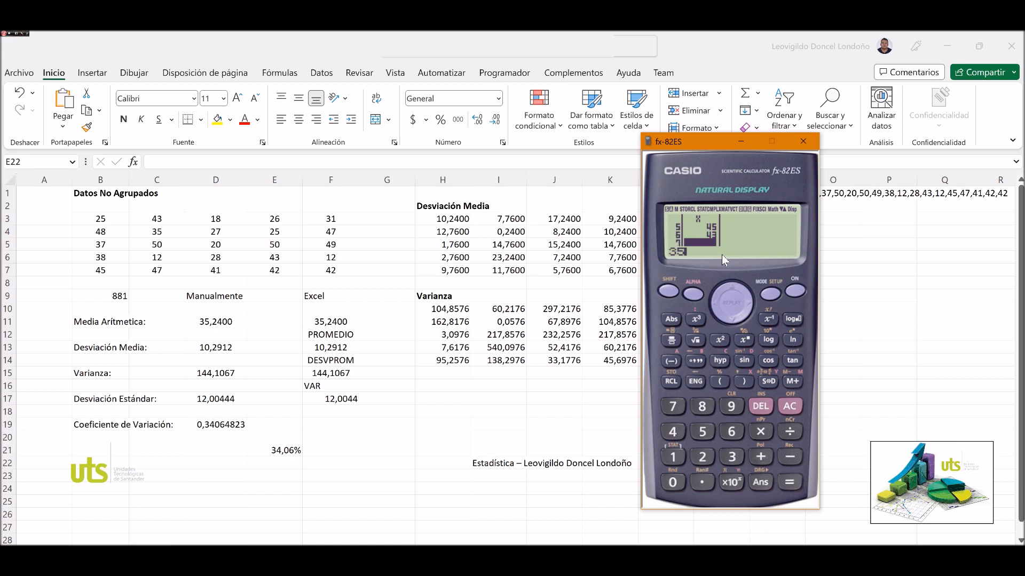
key(Return)
text(50)
key(Return)
text(12)
key(Return)
text(47)
key(Return)
Add the column D values 18, 27, 20, 28 and 41 to the calculator's X table.
text(18)
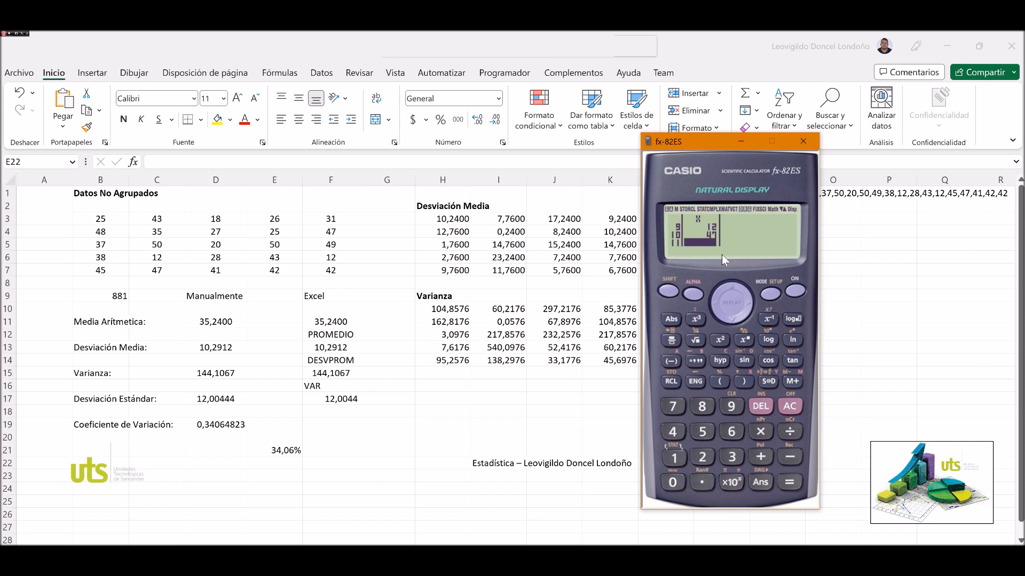
key(Return)
text(27)
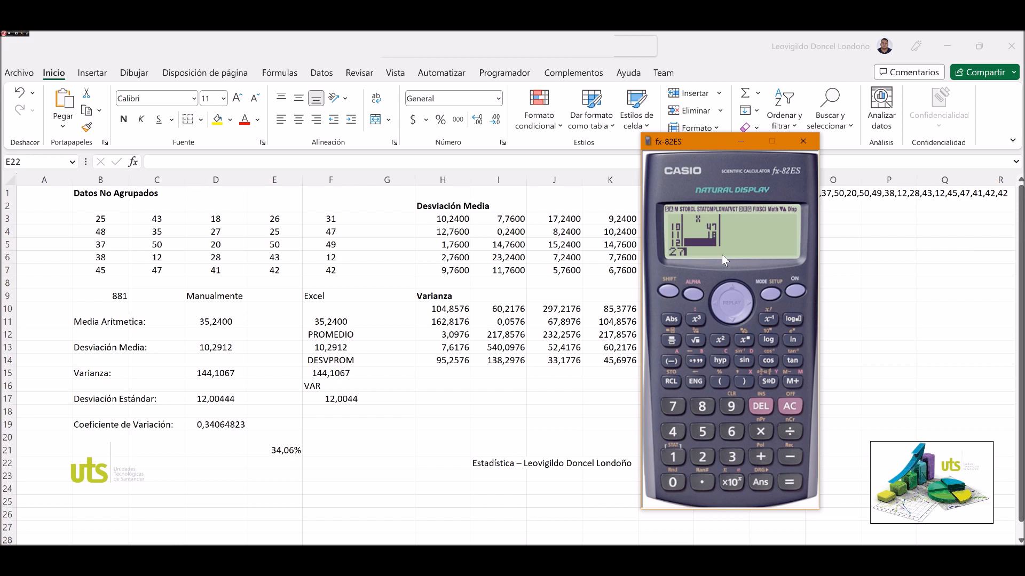
key(Return)
text(20)
key(Return)
text(28)
key(Return)
text(41)
key(Return)
Add the column E values 26, 25, 50, 43 and 42 to the calculator's X table.
text(26)
key(Return)
text(25)
key(Return)
text(50)
key(Return)
text(43)
key(Return)
text(43,12)
key(Return)
Add the column F values 31, 47, 49, 12 and 42 to the calculator's X table and leave the data editor.
text(31)
key(Return)
text(47)
key(Return)
text(49)
key(Return)
text(12)
key(Return)
text(41)
key(Return)
click(791, 406)
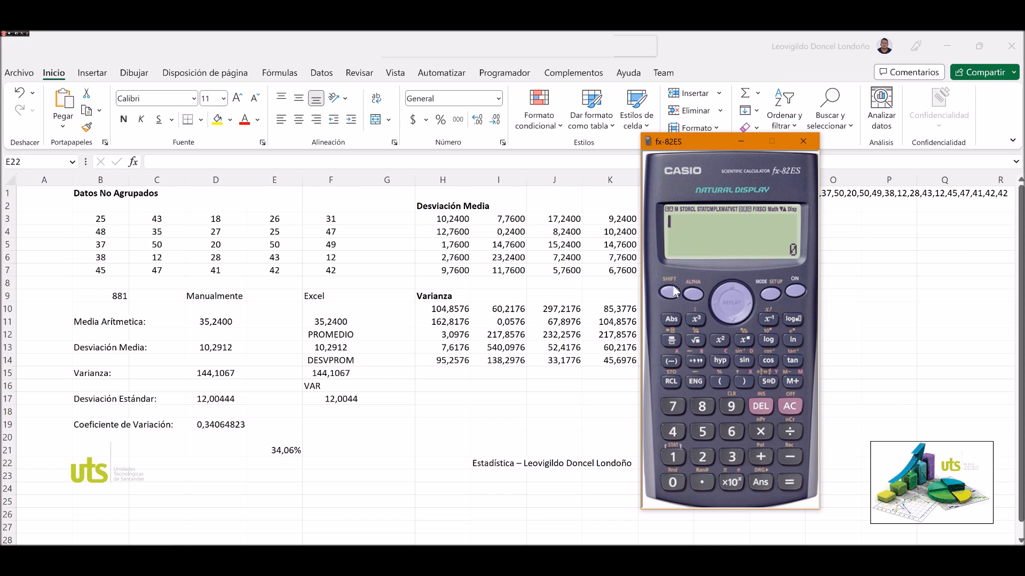
Calculate the sum of the data, Σx, with the calculator's Sum statistics.
click(672, 457)
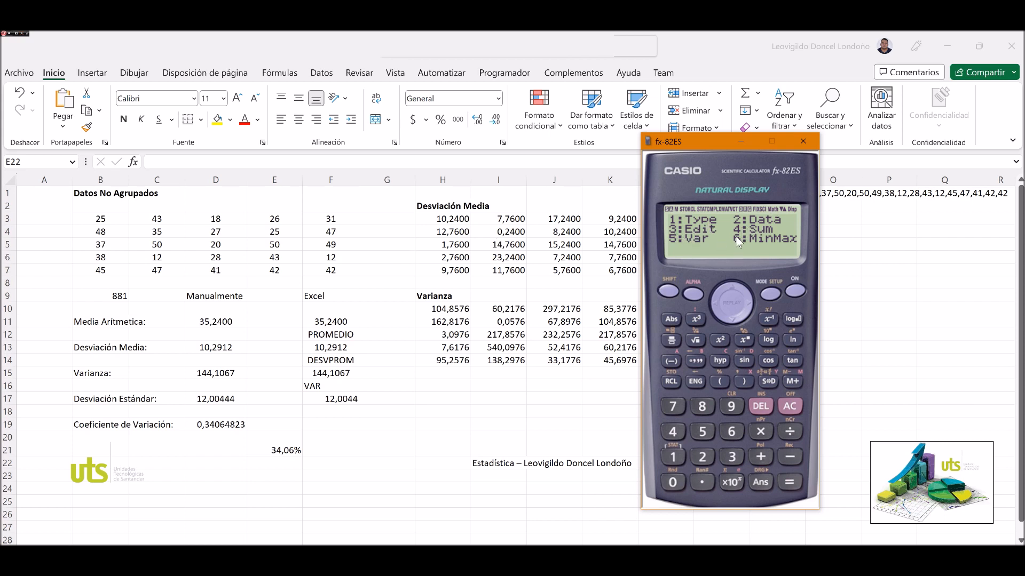
click(673, 434)
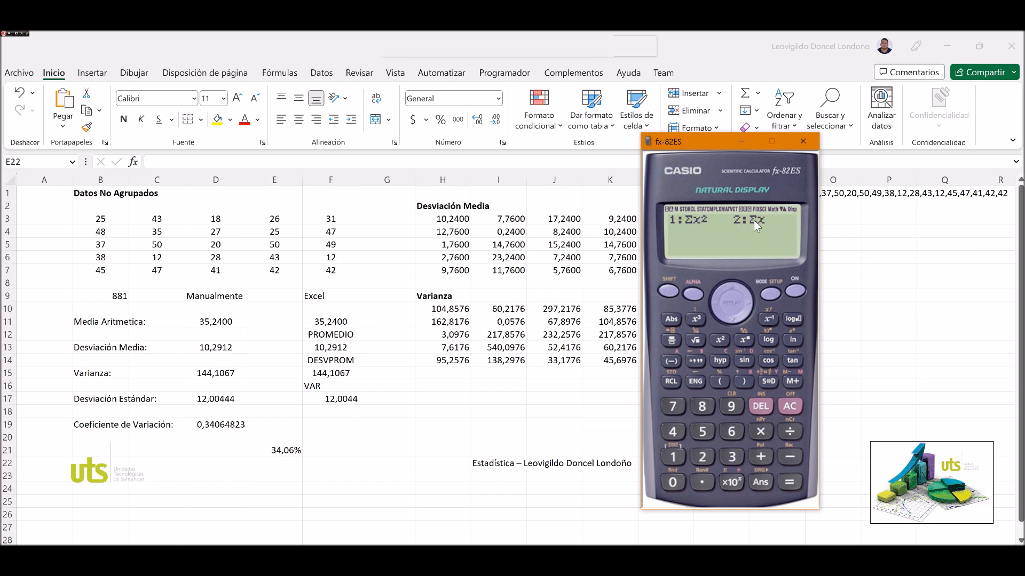
click(706, 460)
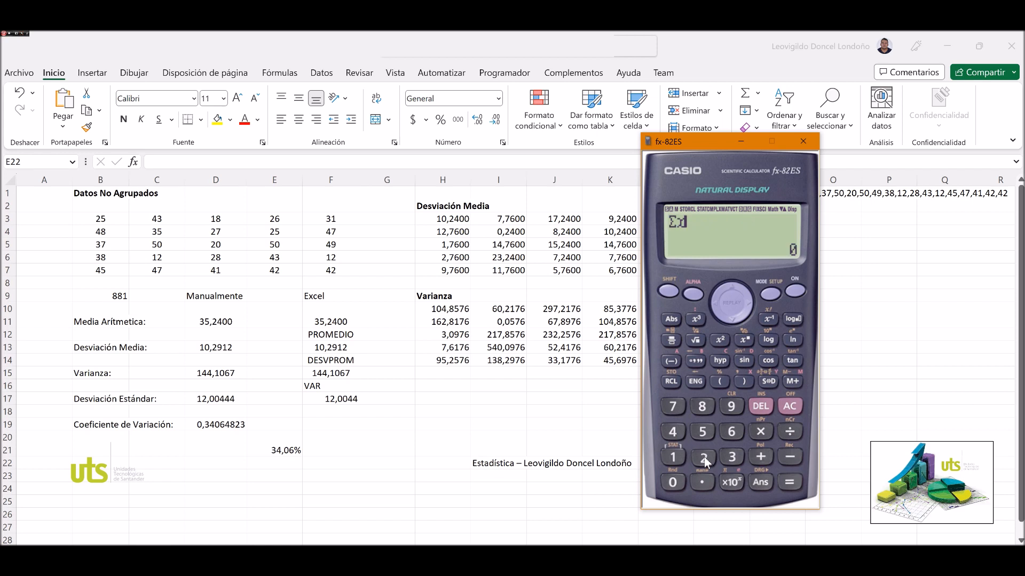
click(798, 486)
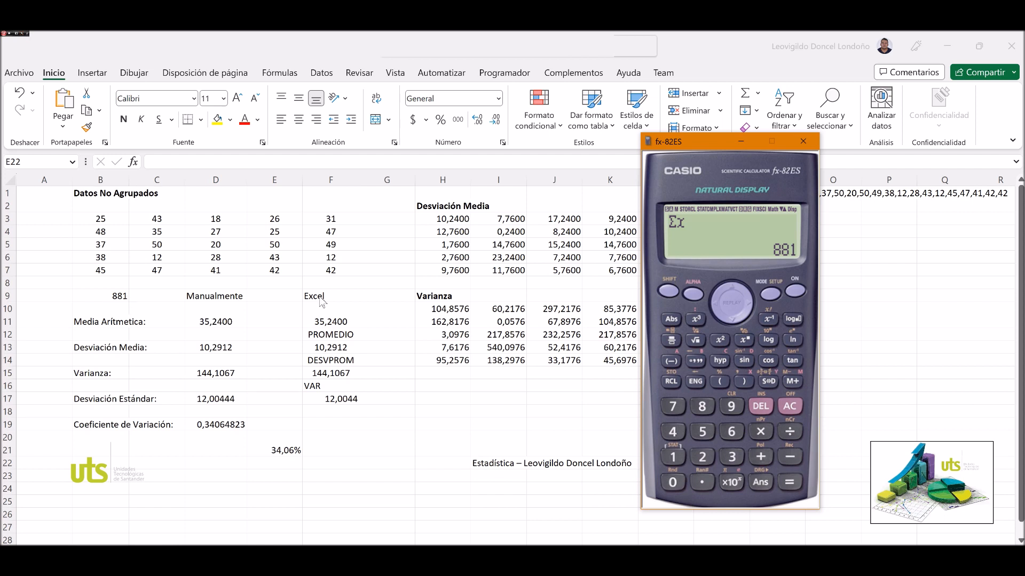
Calculate the minimum of the data, minX, with the calculator's MinMax statistics.
click(669, 291)
click(673, 457)
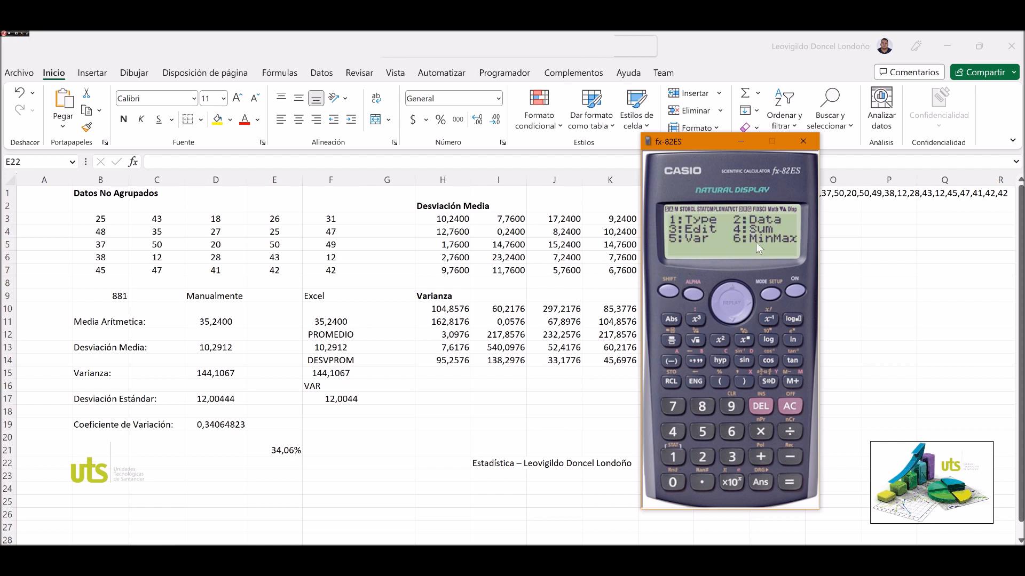
click(730, 433)
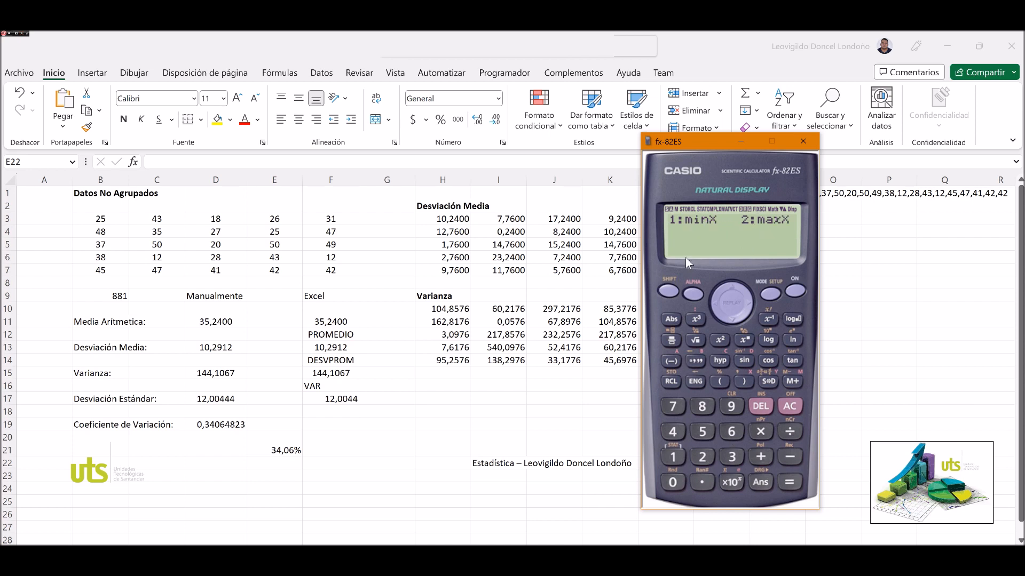
click(673, 457)
click(790, 485)
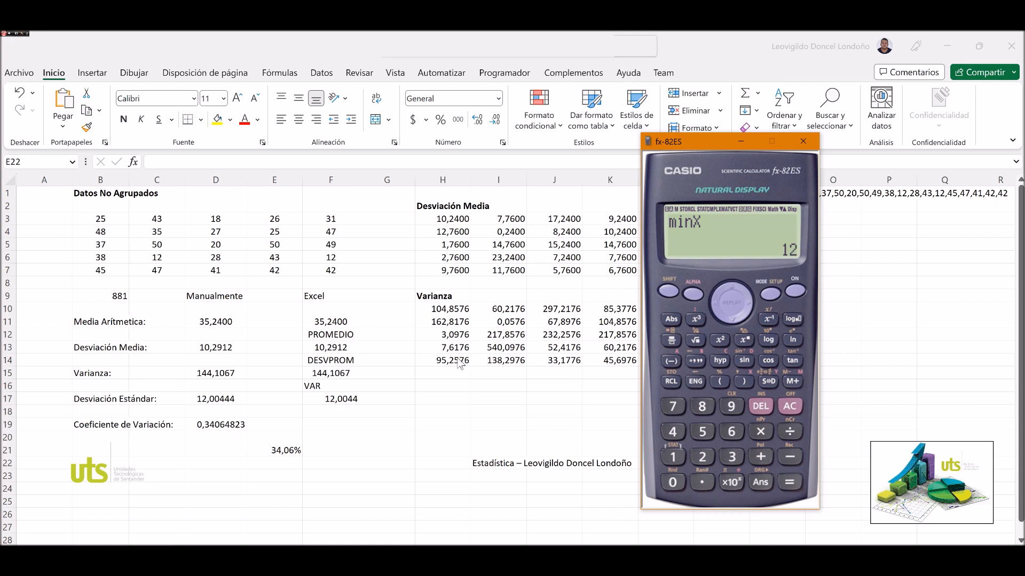
Calculate the minimum of B3:F7 in Excel cell H16 with =MIN(B3:F7).
click(435, 384)
text(=mib)
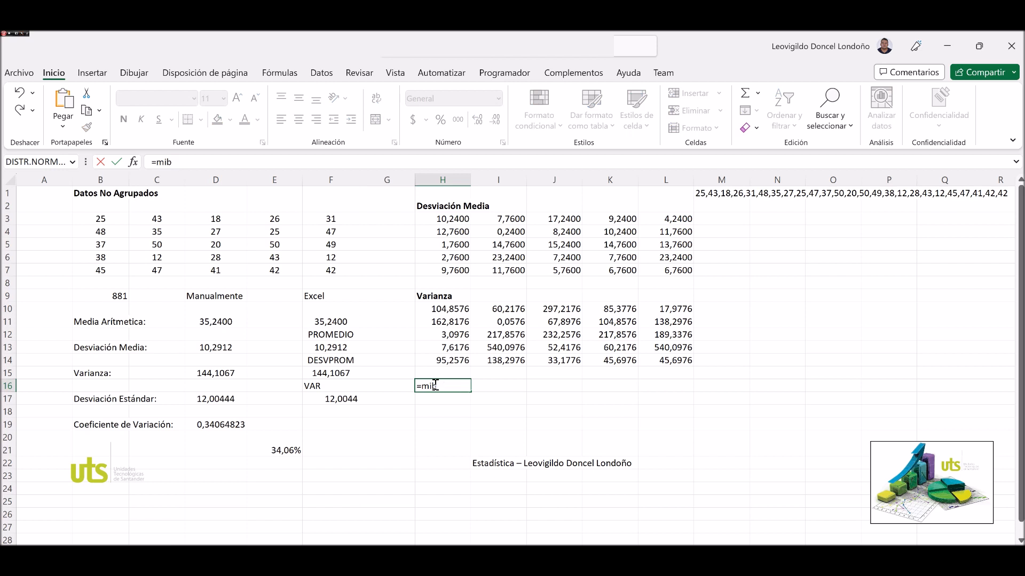
key(BackSpace)
text(n()
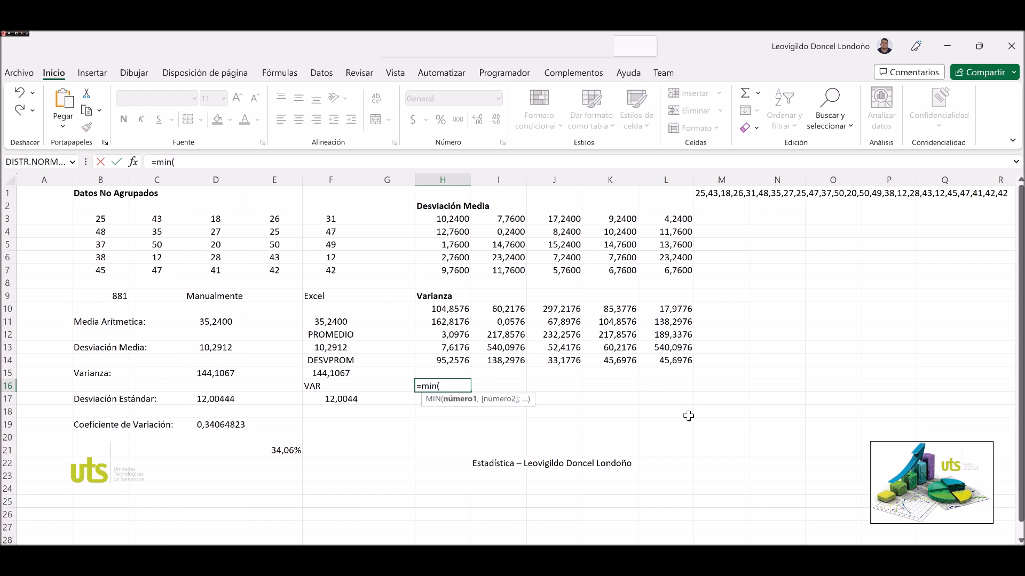
drag(96, 217, 329, 278)
text())
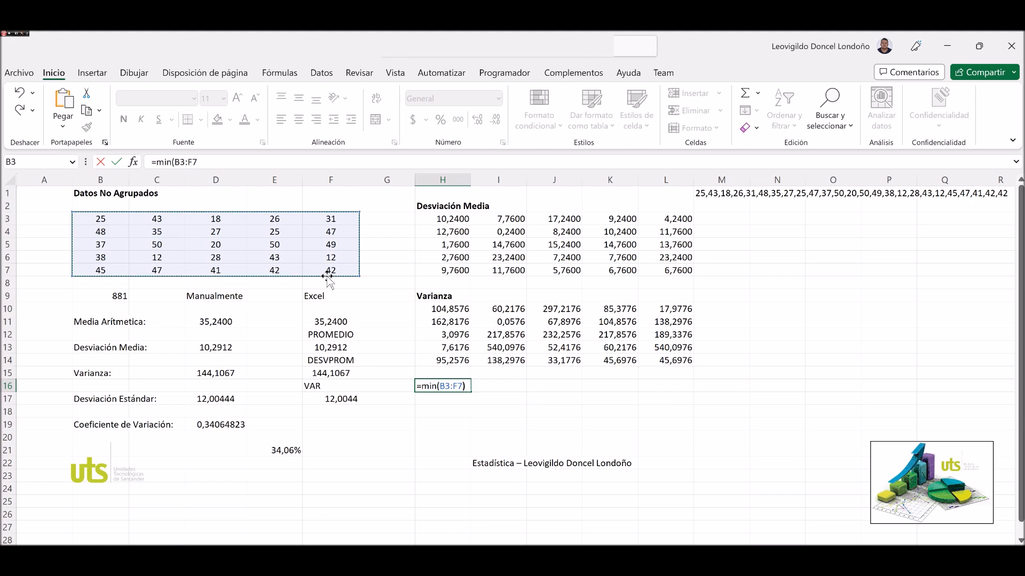
key(Return)
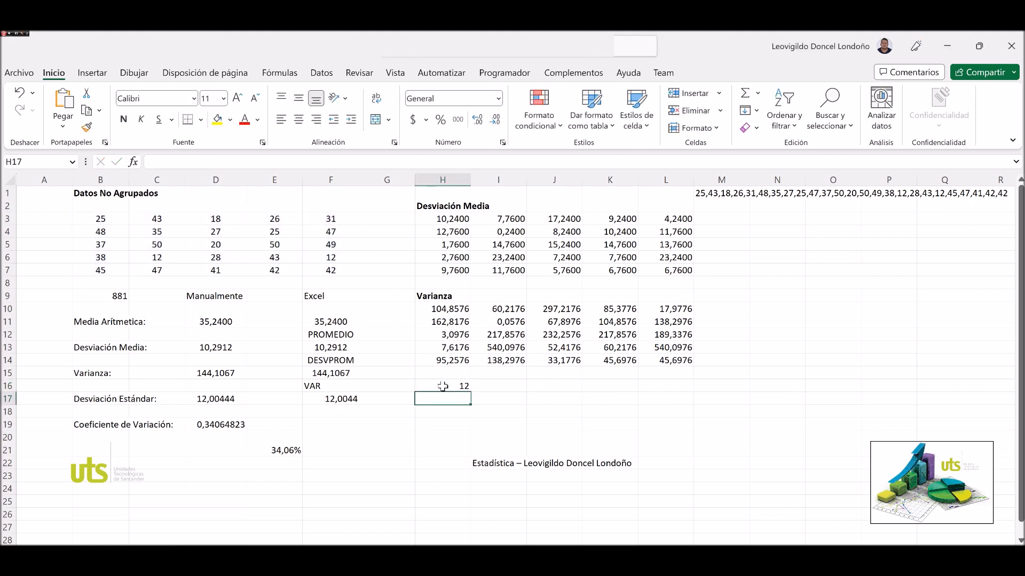
Edit the formula in H16 to use the MIN function on B3:F7.
click(443, 386)
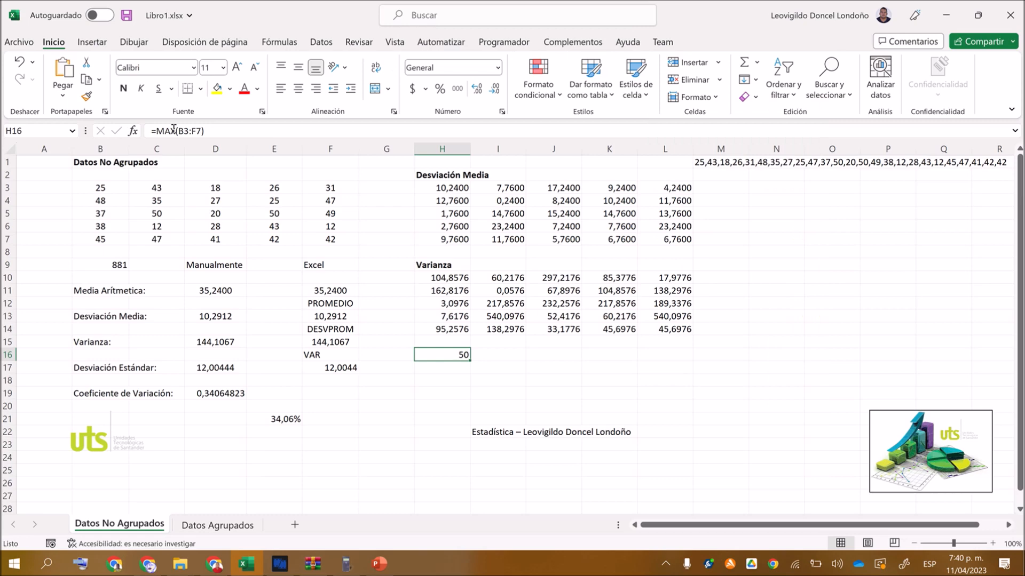
key(F2)
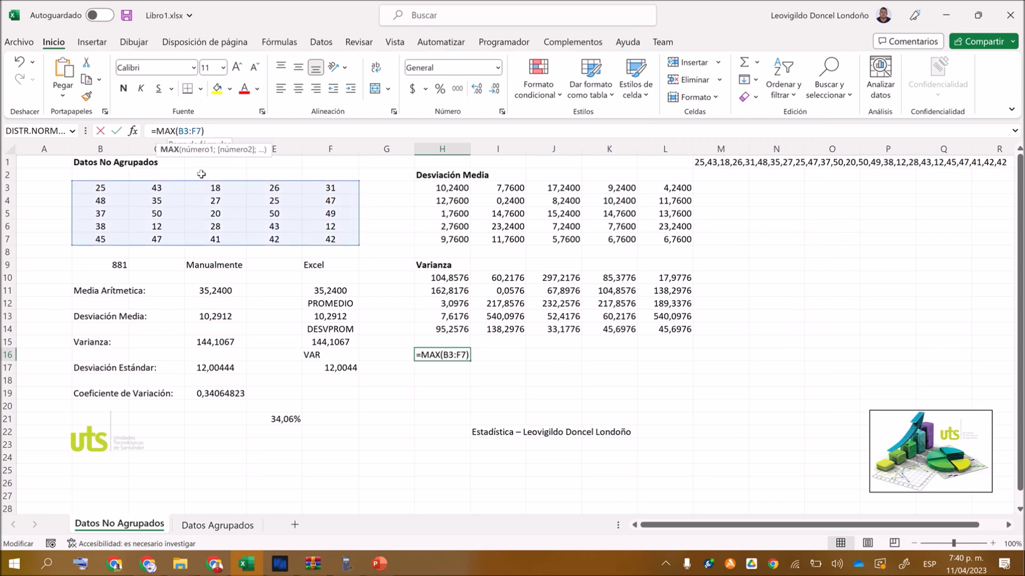
key(Escape)
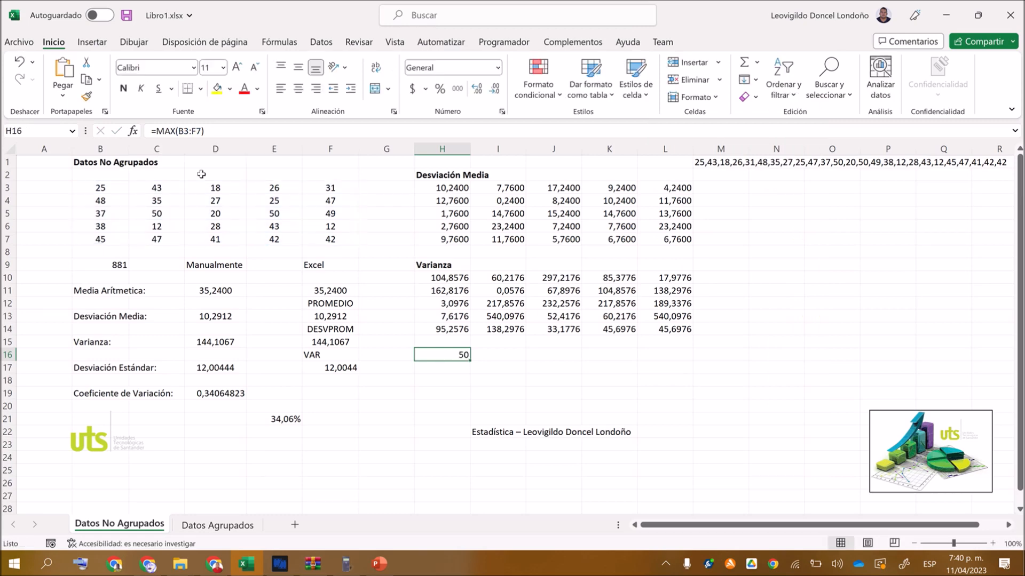
click(175, 131)
key(BackSpace)
key(BackSpace)
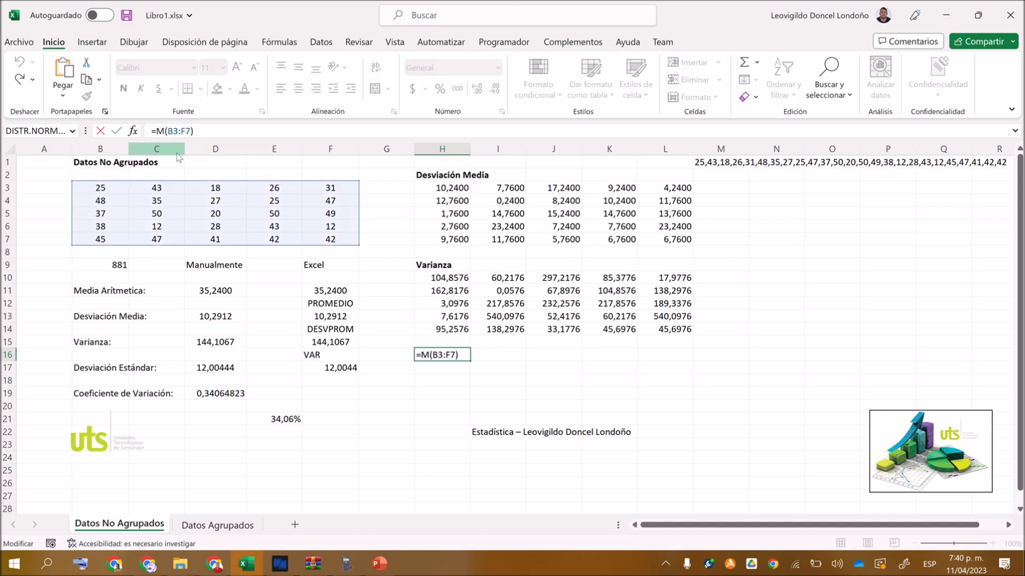
text(in)
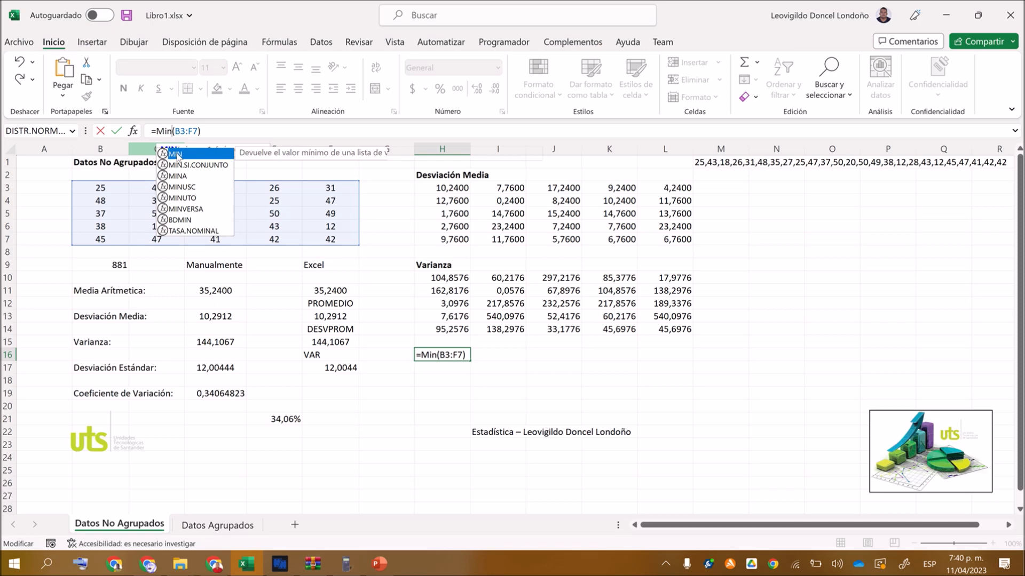
key(Return)
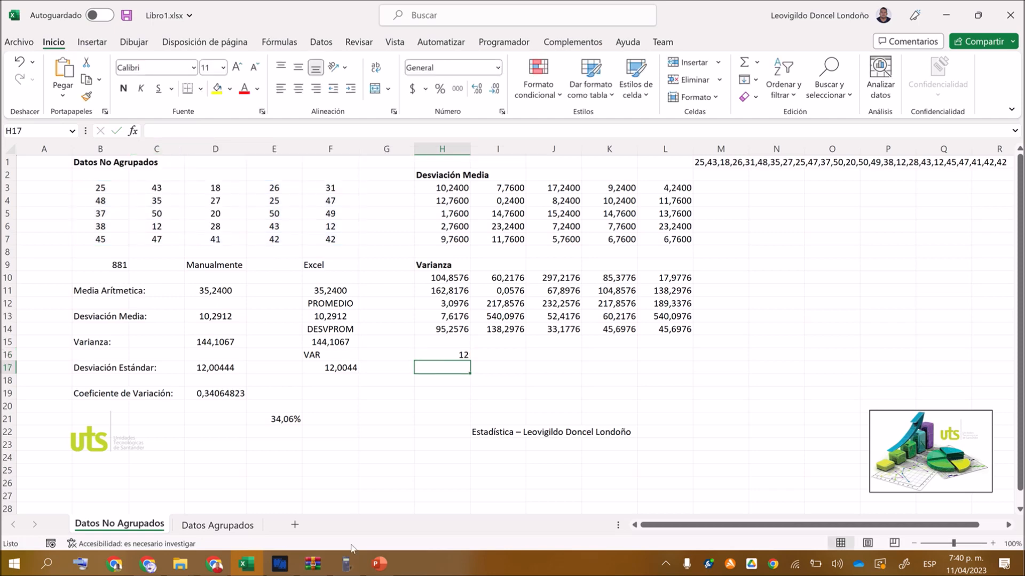
Switch to the fx-82ES calculator and calculate the data's minimum, minX, with the MinMax statistics.
click(343, 567)
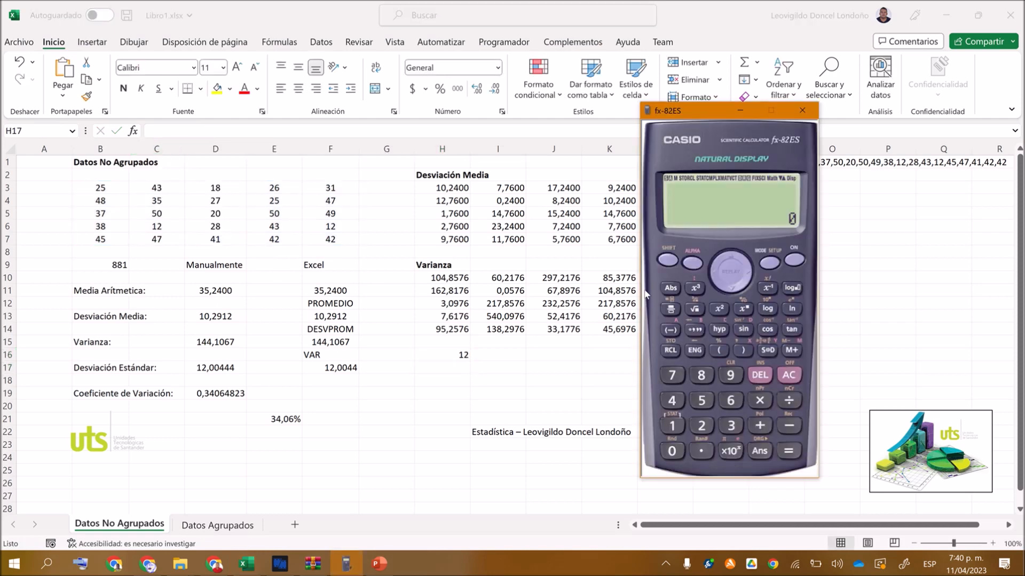
click(682, 427)
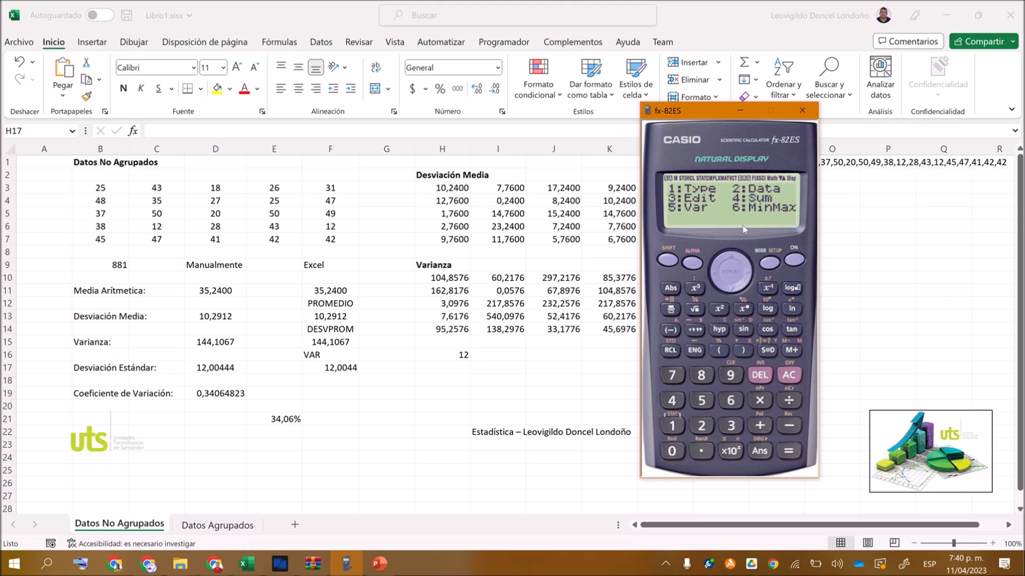
click(734, 400)
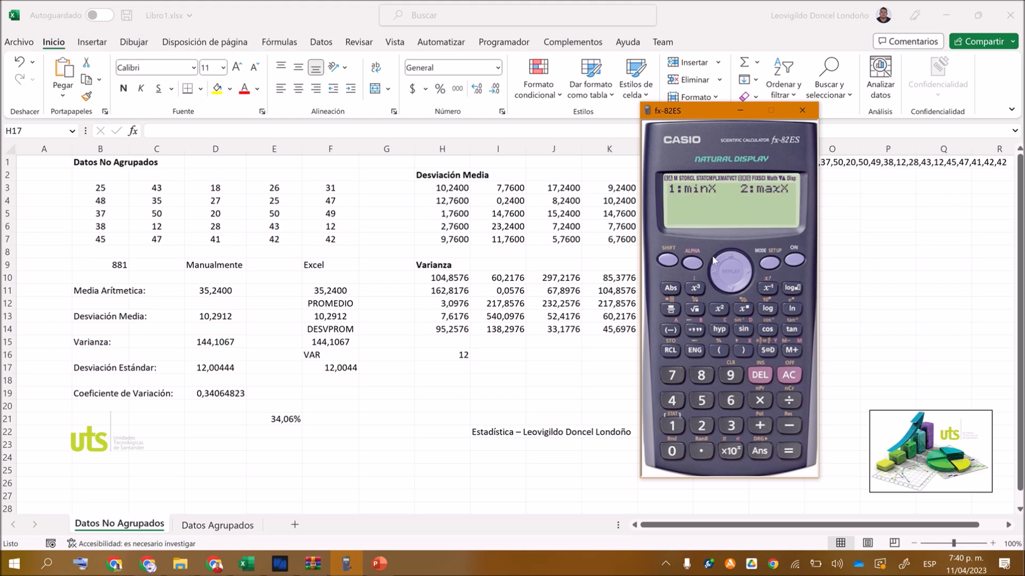
click(673, 432)
key(Return)
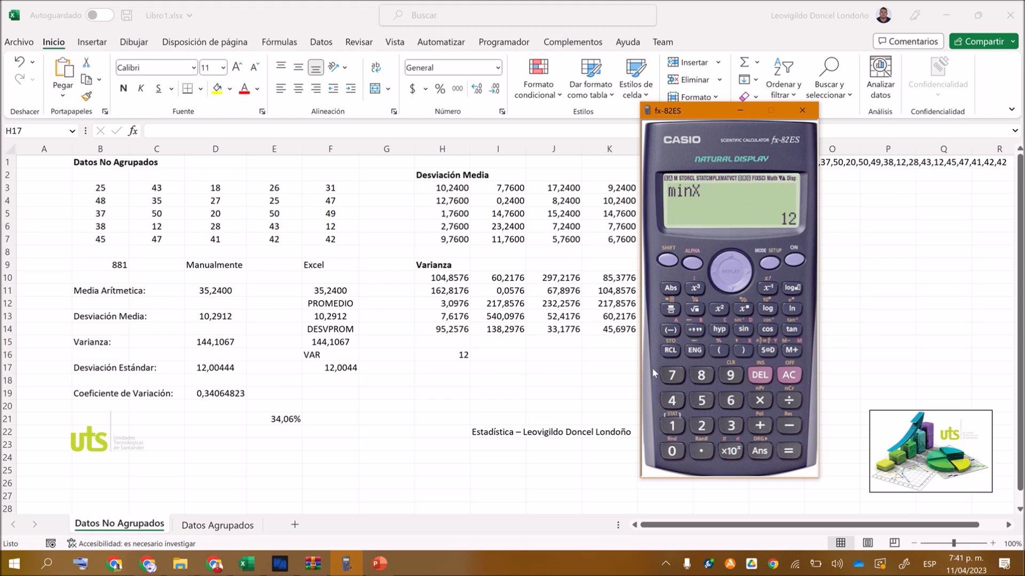
Calculate the maximum of the data, maxX, with the calculator's MinMax statistics.
click(676, 428)
click(731, 401)
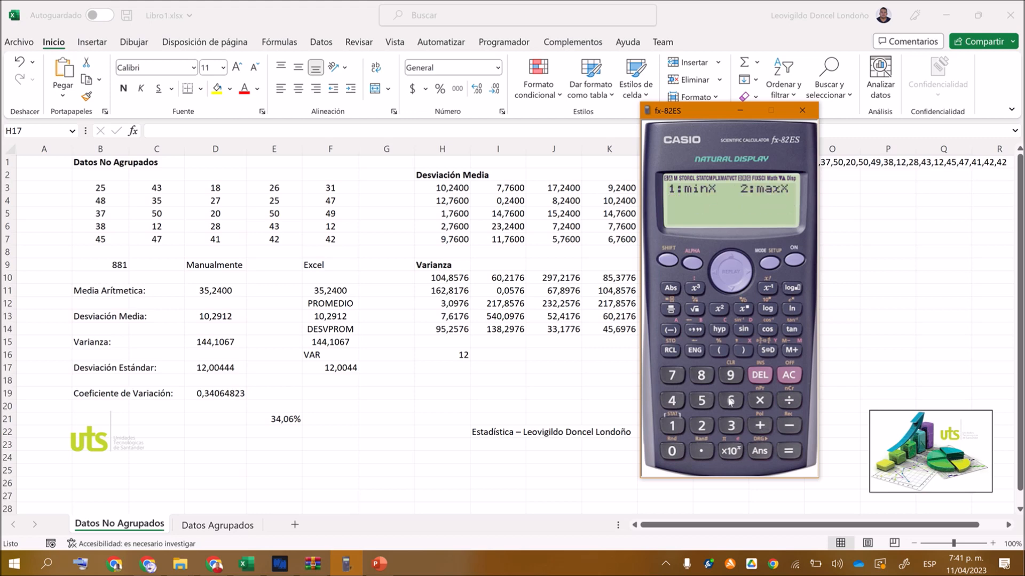
click(705, 431)
key(Return)
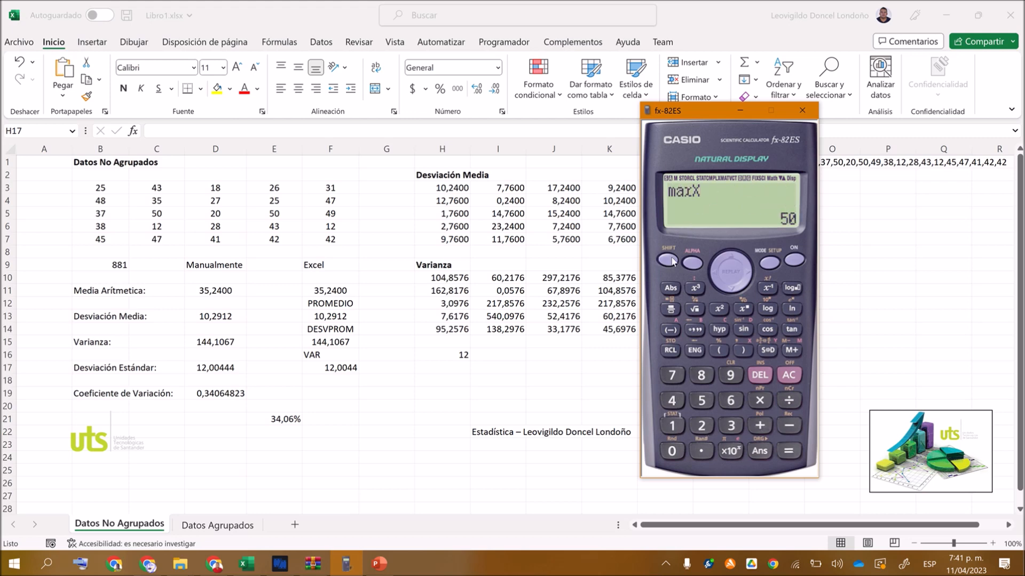
Calculate the number of data values, n, with the calculator's Var statistics.
click(679, 428)
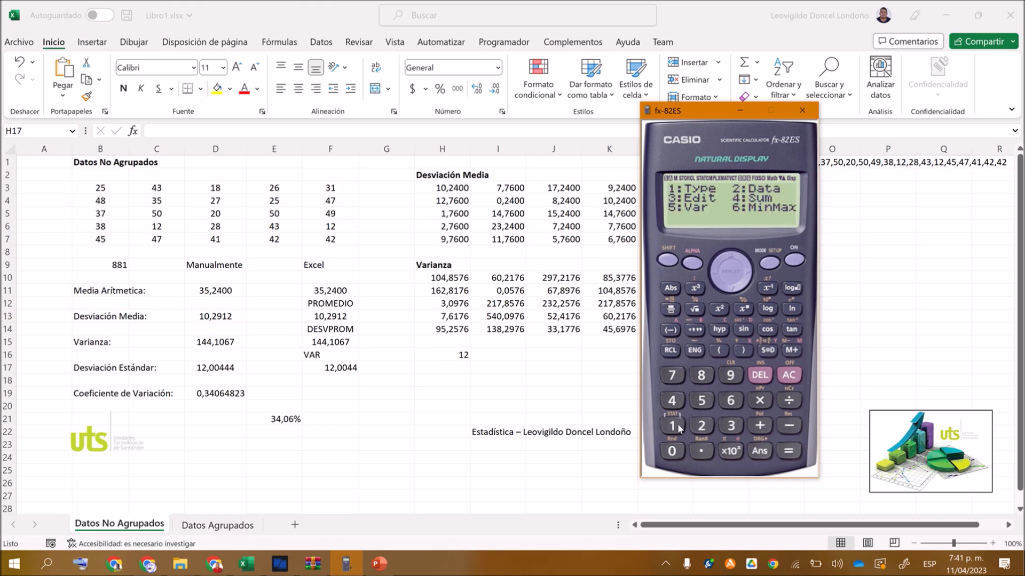
click(701, 404)
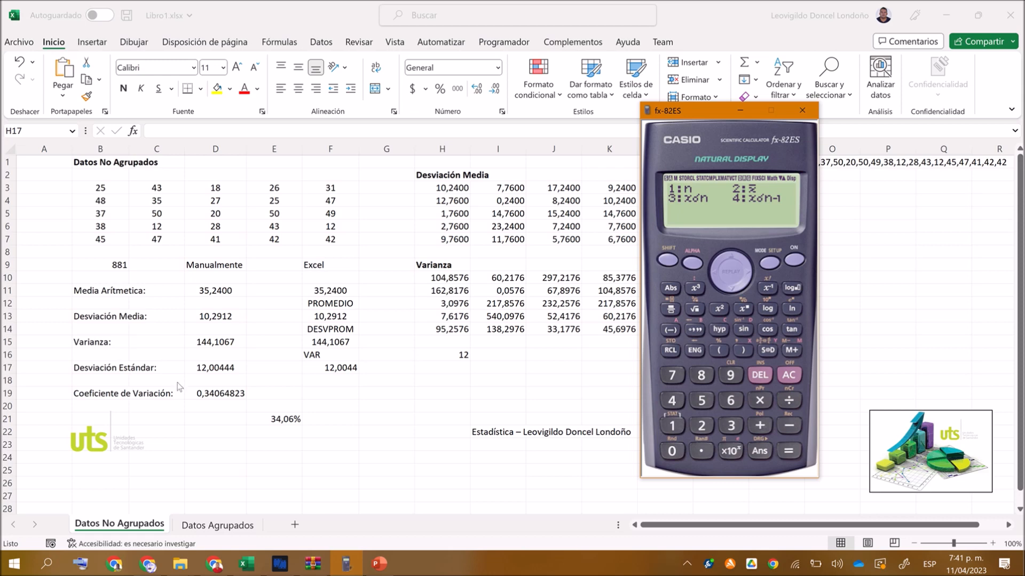
click(674, 427)
click(788, 451)
click(786, 452)
Calculate the arithmetic mean of the data, x̄, with the calculator's Var statistics.
click(668, 260)
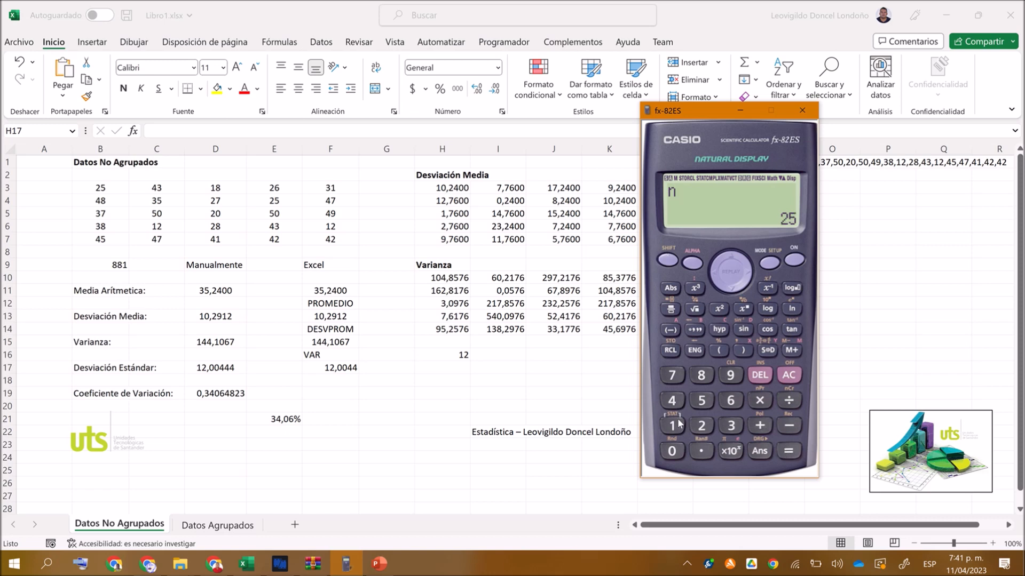
click(672, 426)
click(701, 401)
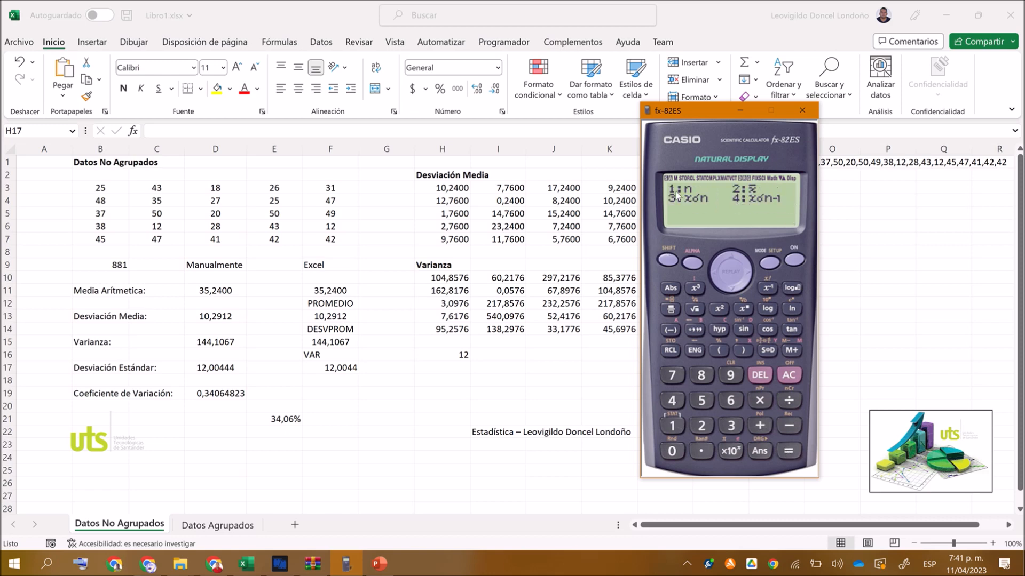
click(701, 425)
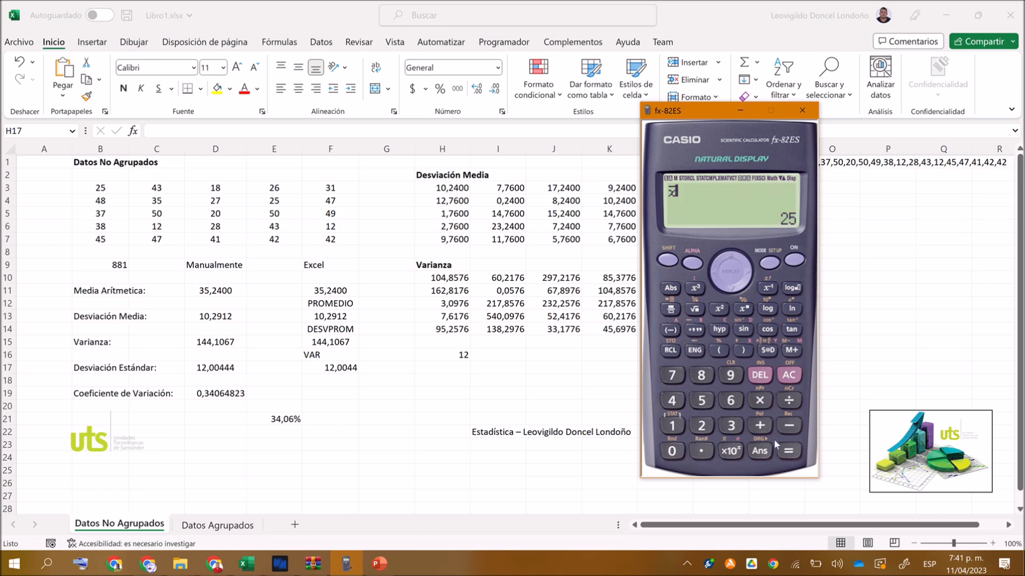
click(789, 451)
Calculate the sample standard deviation, xσn-1, with the calculator's Var statistics.
click(677, 431)
click(701, 401)
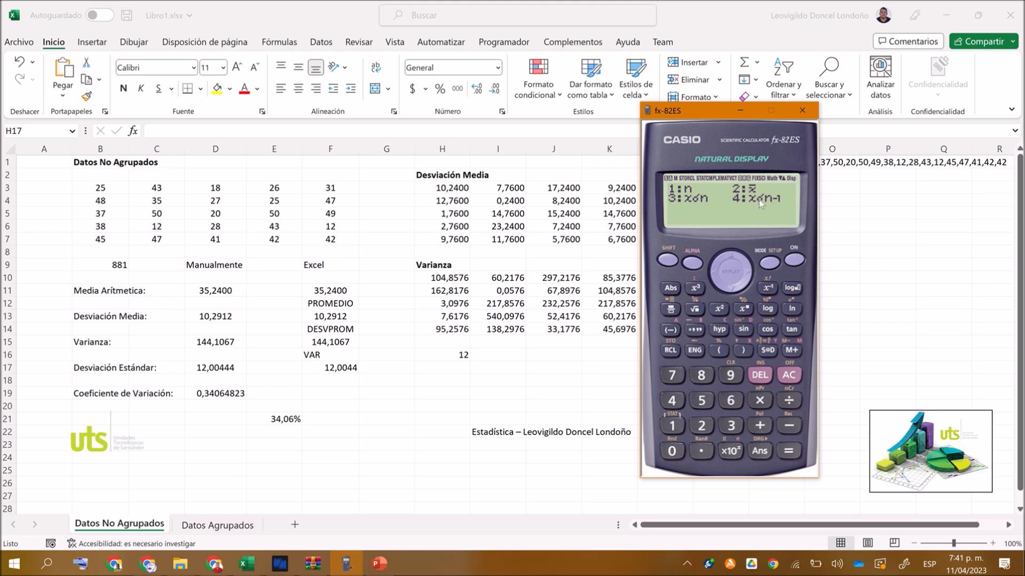
click(674, 401)
click(790, 451)
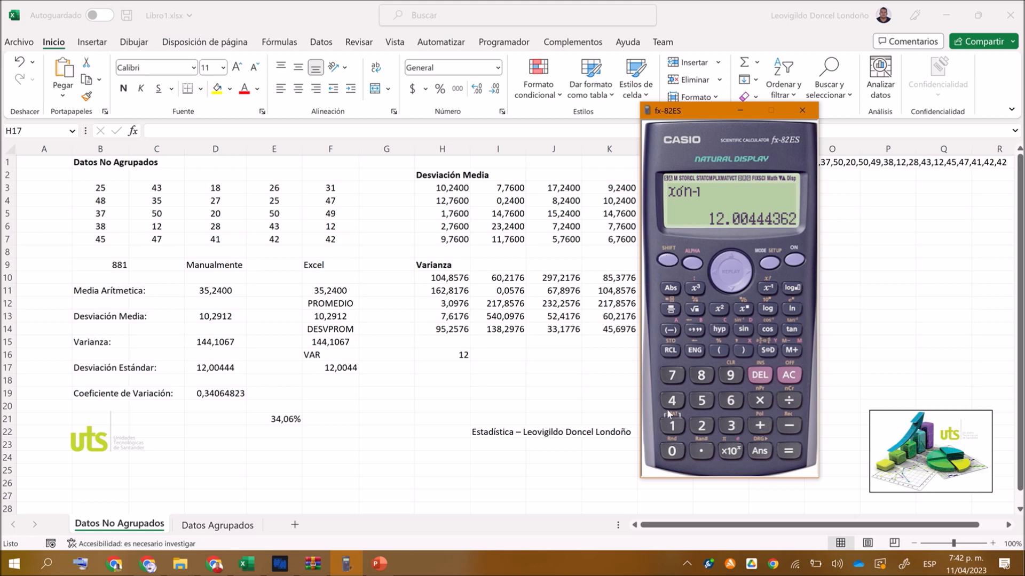
Calculate the population standard deviation, xσn, with the calculator's Var statistics.
click(673, 425)
click(702, 401)
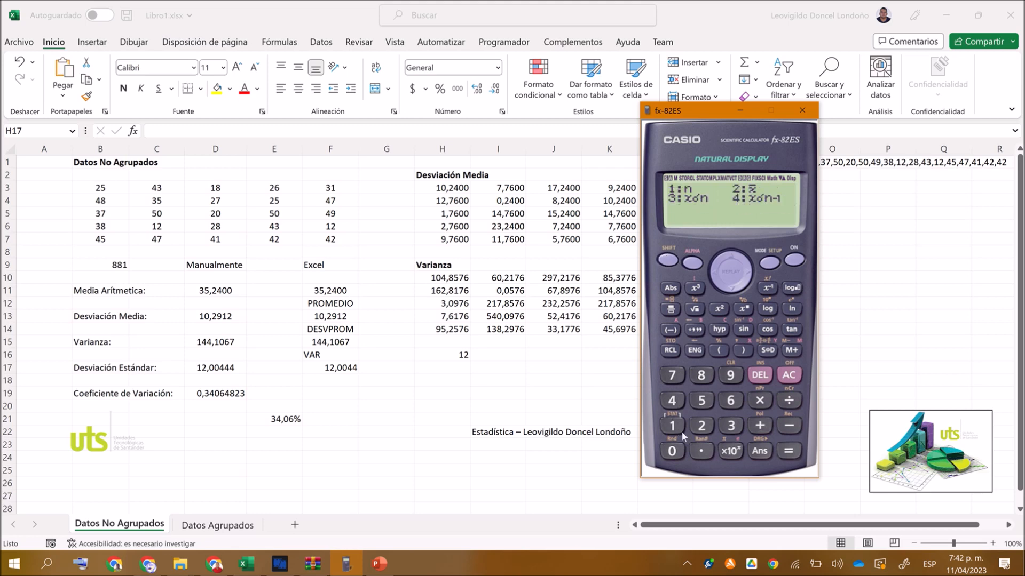
click(730, 425)
click(787, 451)
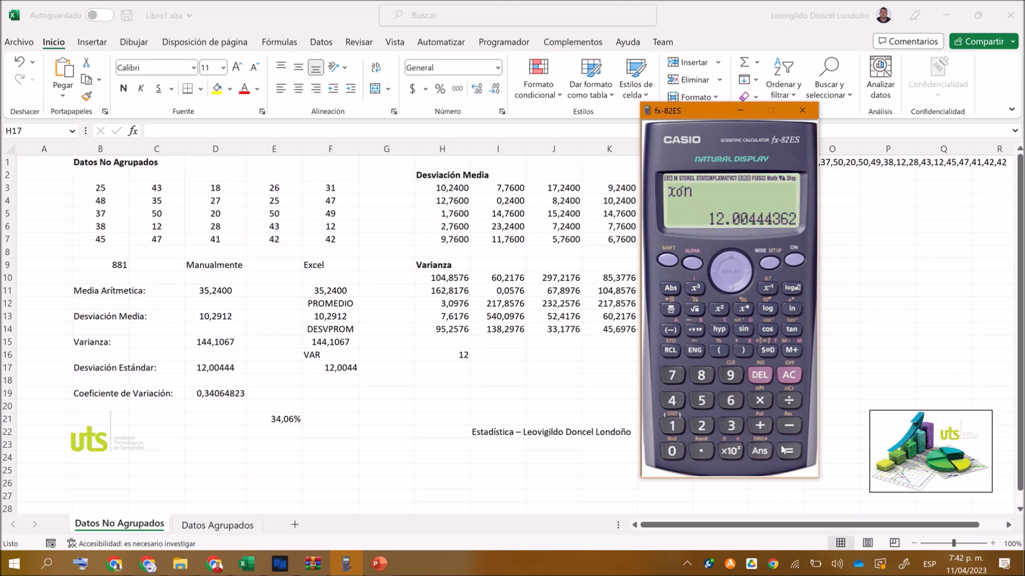
click(790, 453)
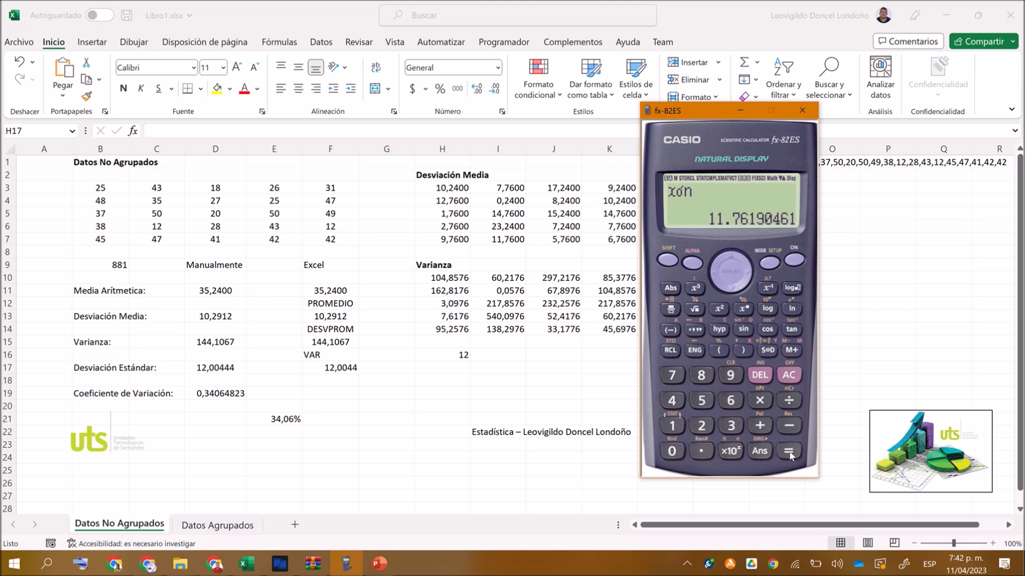
Calculate the population standard deviation in Excel cell H18 with =DESVEST.P(B3:F7), and return to the calculator to compare it with xσn.
click(432, 365)
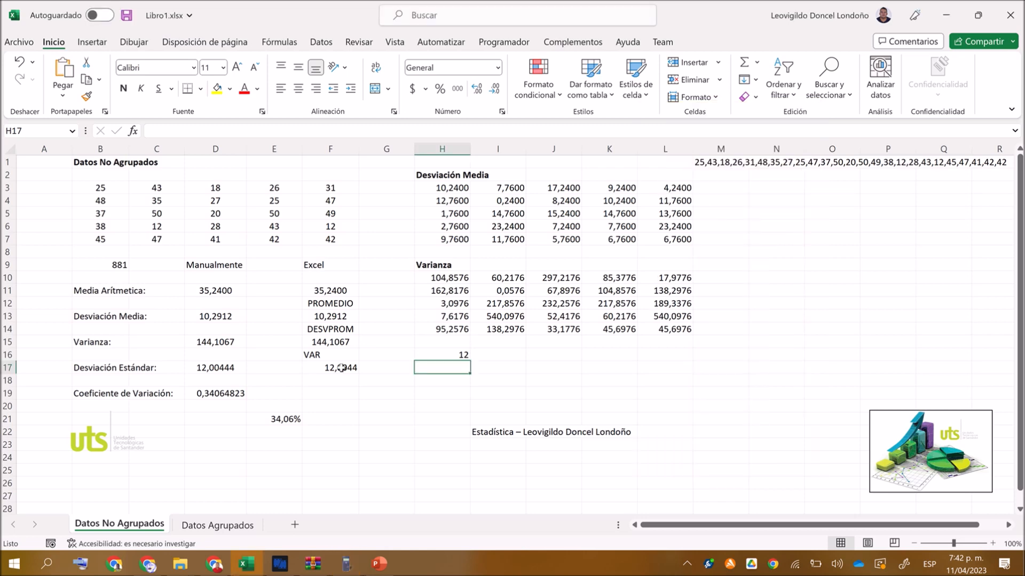
click(440, 383)
text(=des)
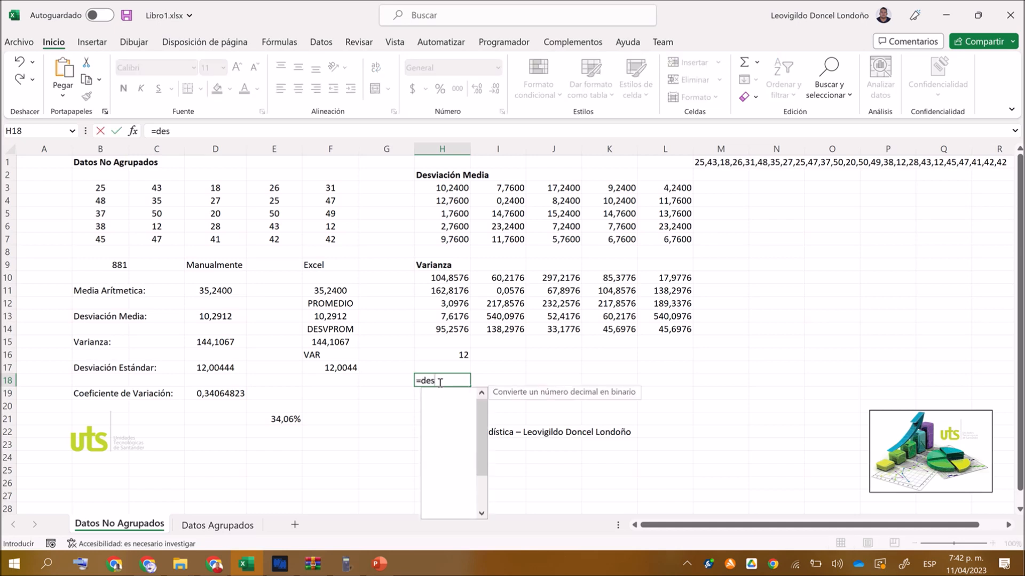
text(ves)
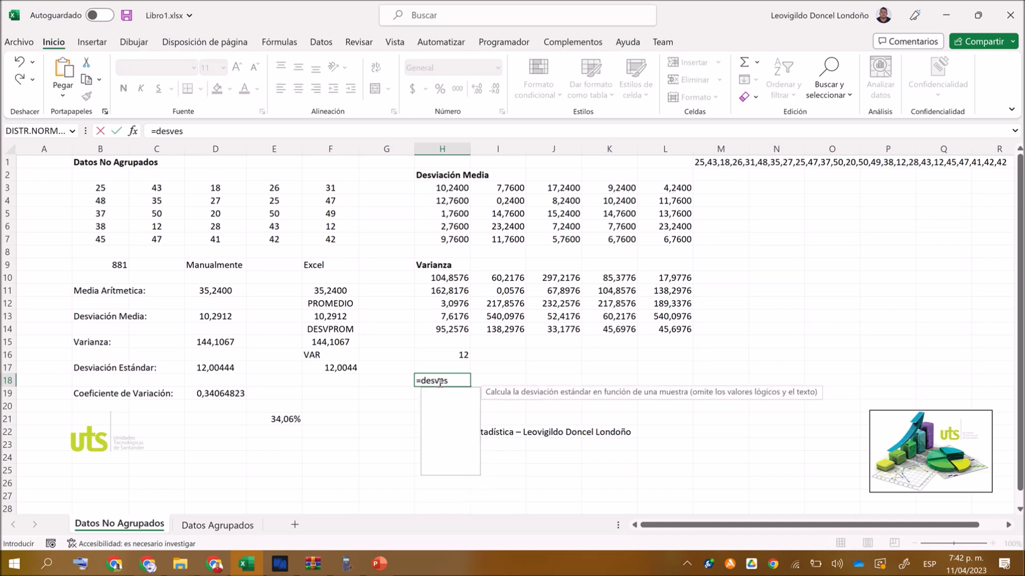
text(t.p)
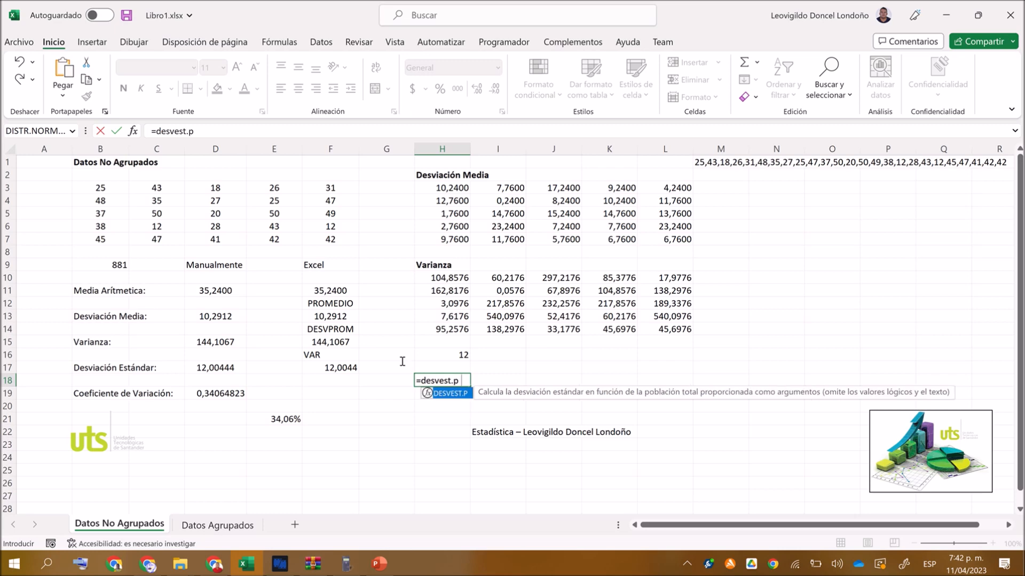
text(()
drag(91, 187, 326, 238)
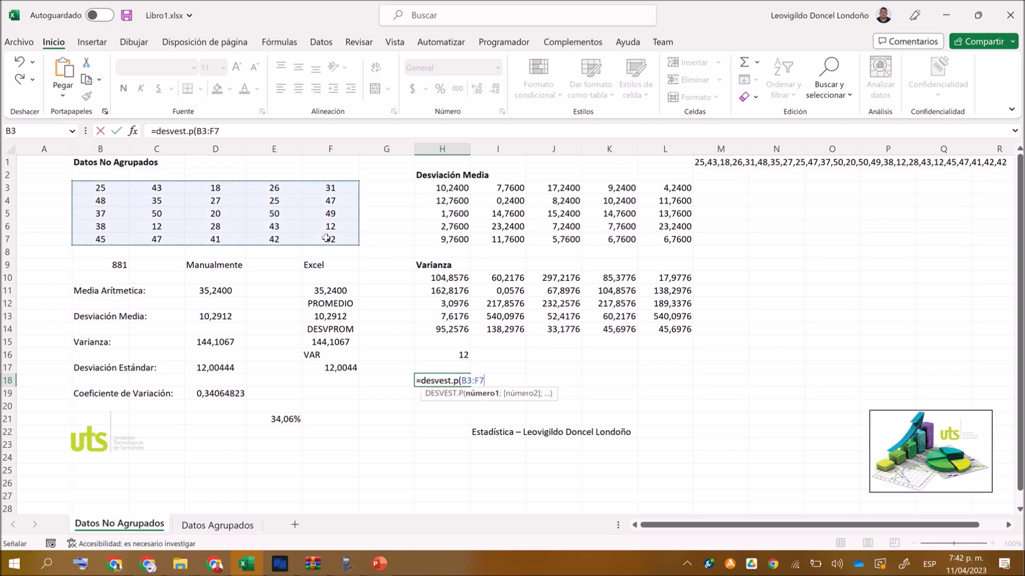
text())
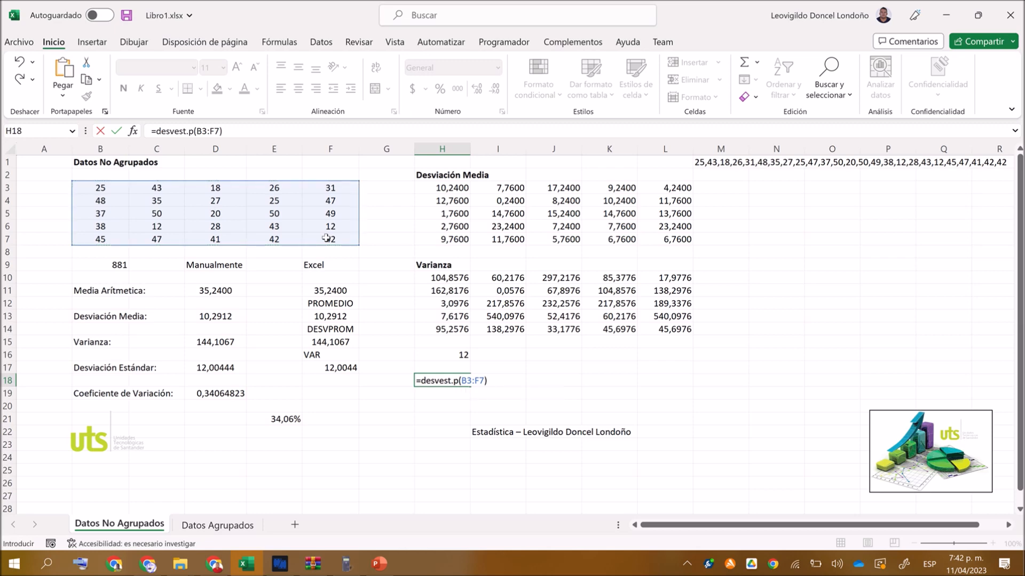
key(Return)
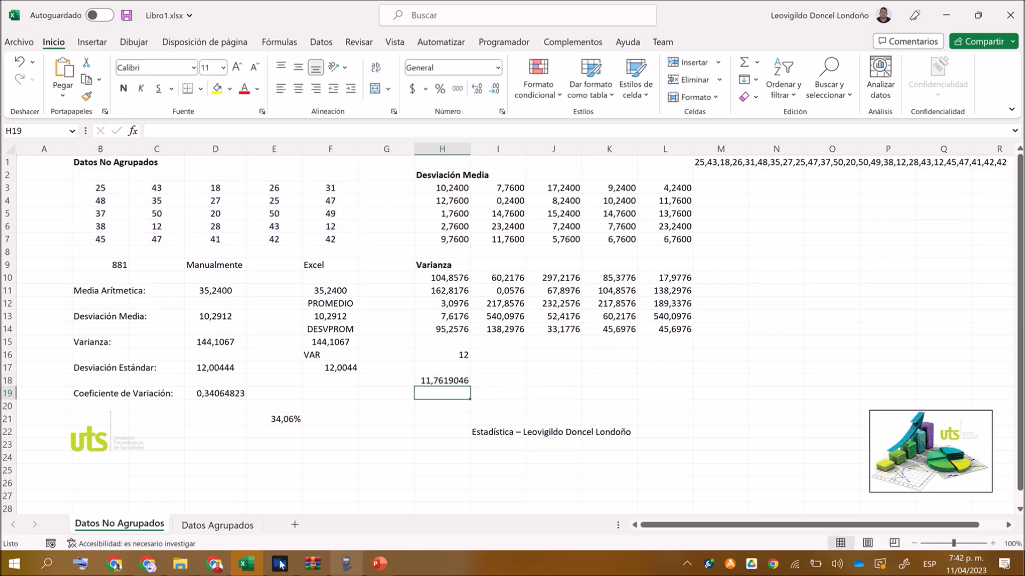
click(347, 564)
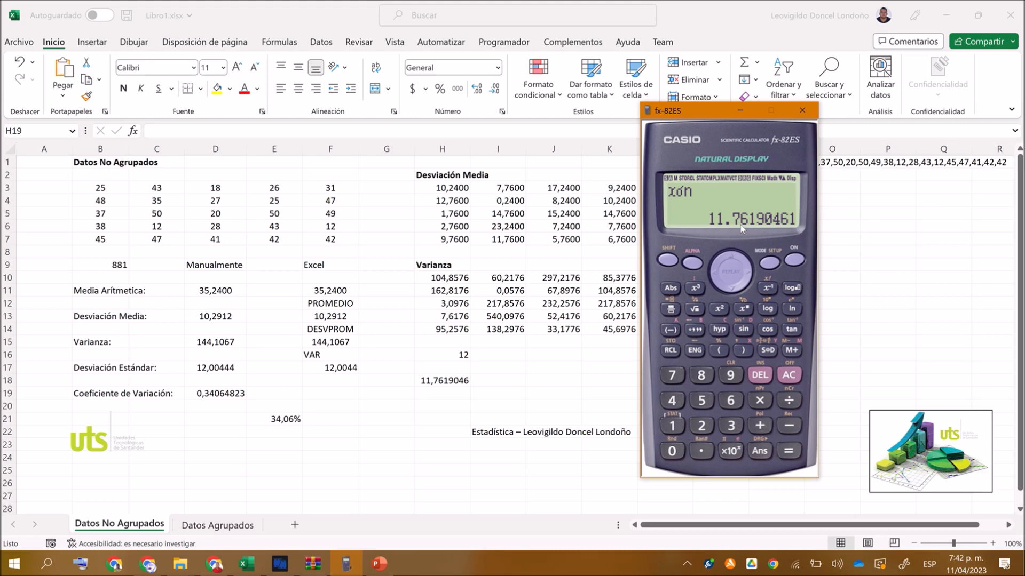